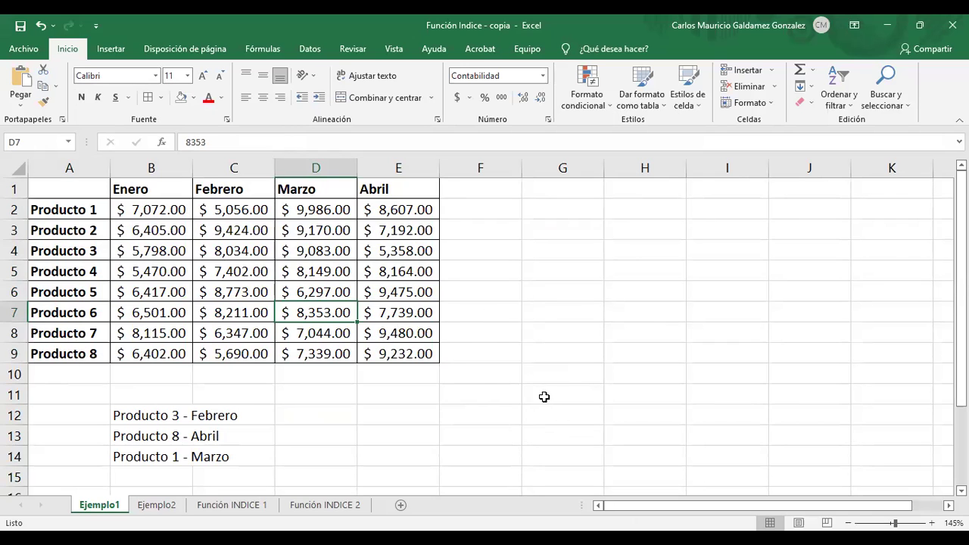
- Delete the empty row 11 above the list of product and month labels
{"action": "scroll", "coordinate": [543, 396], "scroll_direction": "down", "scroll_amount": 1}
{"action": "scroll", "coordinate": [544, 397], "scroll_direction": "up", "scroll_amount": 1, "text": "ctrl"}
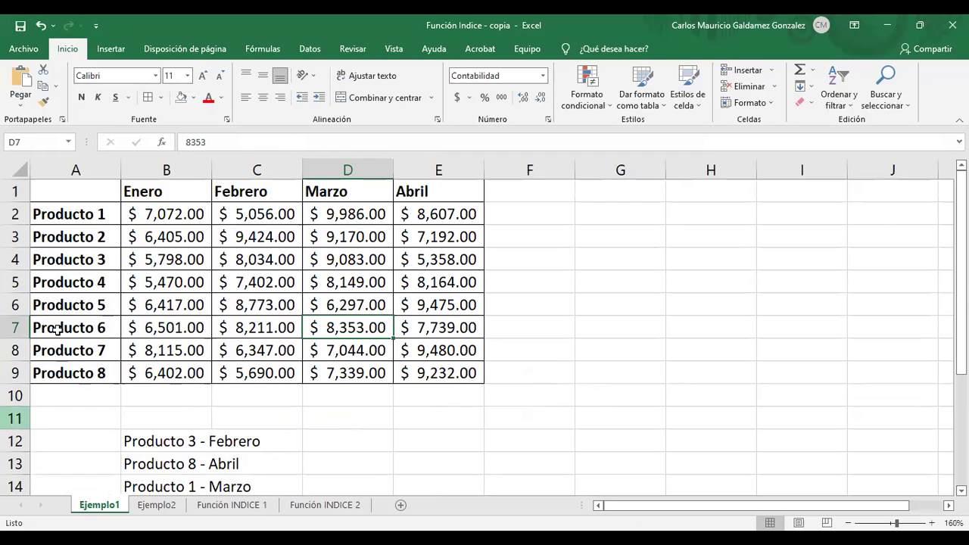
{"action": "left_click", "coordinate": [316, 418]}
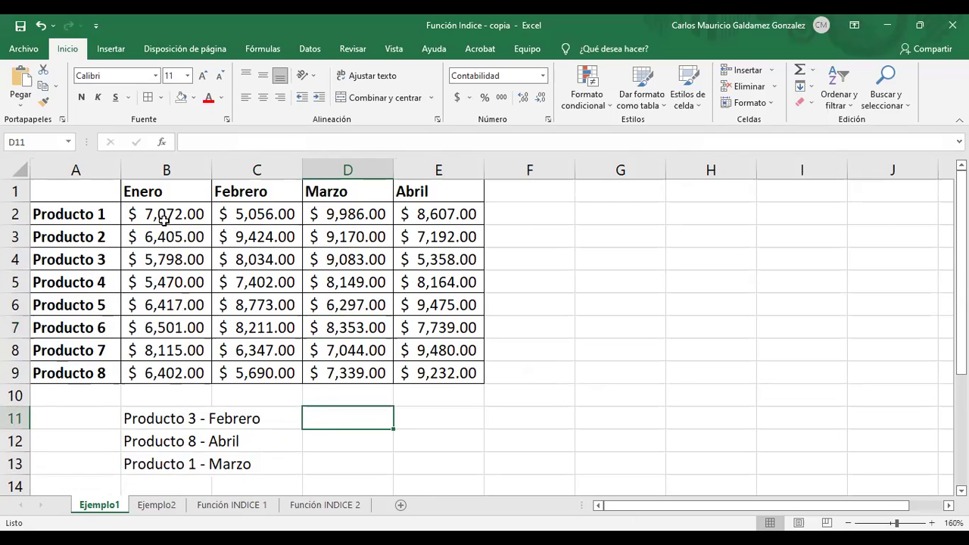
- Center the month headings from Enero to Abril in cells B1:E1
{"action": "left_click", "coordinate": [68, 216]}
{"action": "left_click_drag", "start_coordinate": [68, 215], "coordinate": [67, 373]}
{"action": "left_click_drag", "start_coordinate": [174, 215], "coordinate": [193, 373]}
{"action": "left_click", "coordinate": [135, 187]}
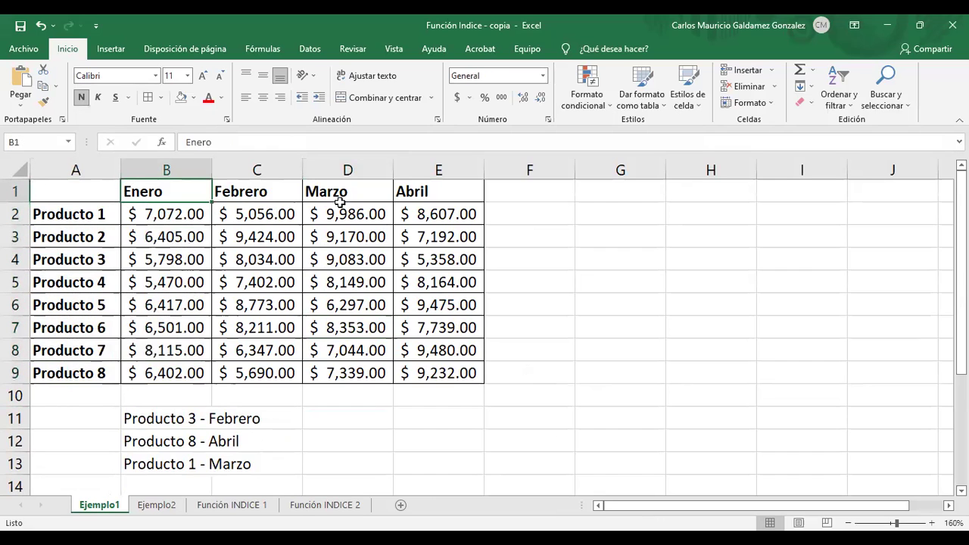
{"action": "left_click", "coordinate": [417, 192]}
{"action": "left_click_drag", "start_coordinate": [138, 201], "coordinate": [442, 192]}
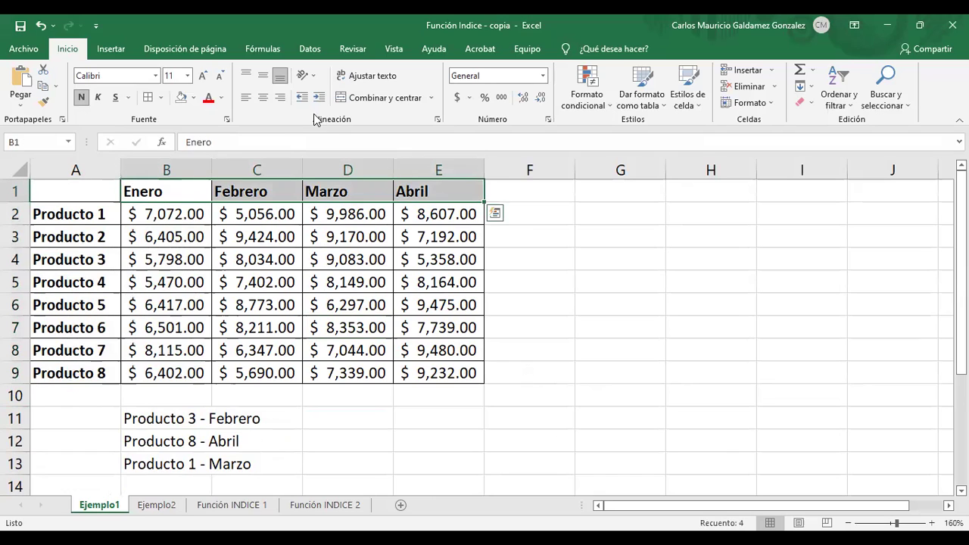
{"action": "left_click", "coordinate": [262, 97]}
{"action": "left_click", "coordinate": [262, 307]}
- Move the three product and month labels from B11:B13 to G2:G4, beside the sales table
{"action": "left_click_drag", "start_coordinate": [159, 215], "coordinate": [454, 374]}
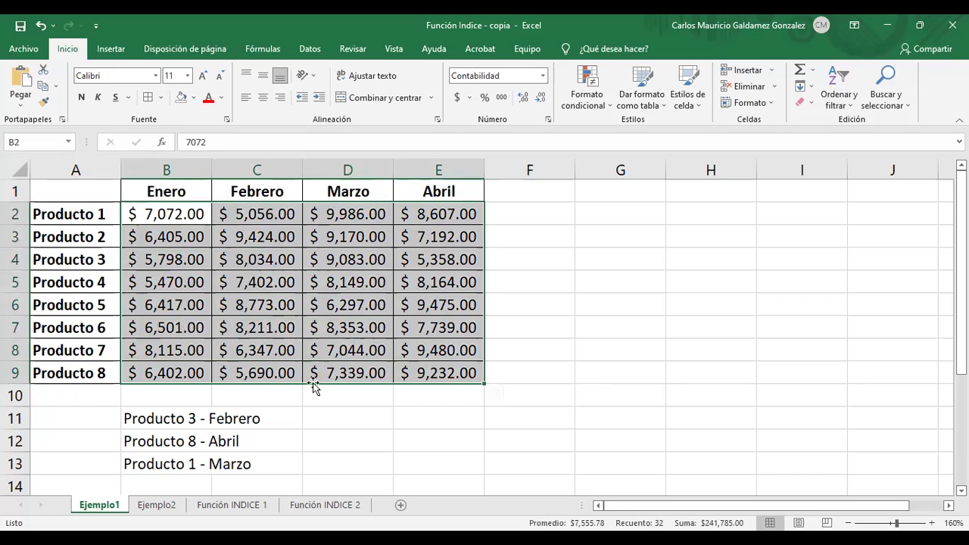
{"action": "left_click_drag", "start_coordinate": [133, 426], "coordinate": [137, 473]}
{"action": "left_click", "coordinate": [137, 485]}
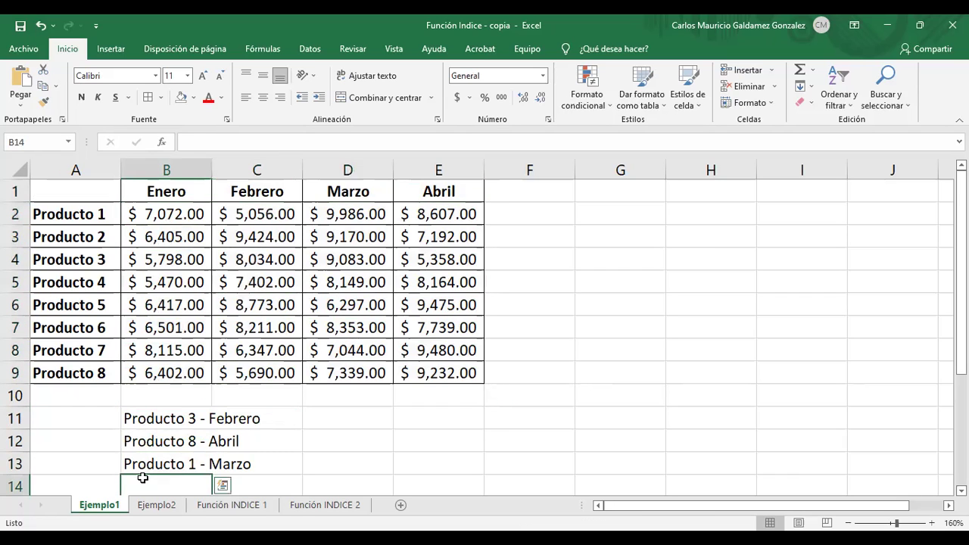
{"action": "left_click_drag", "start_coordinate": [136, 418], "coordinate": [148, 468]}
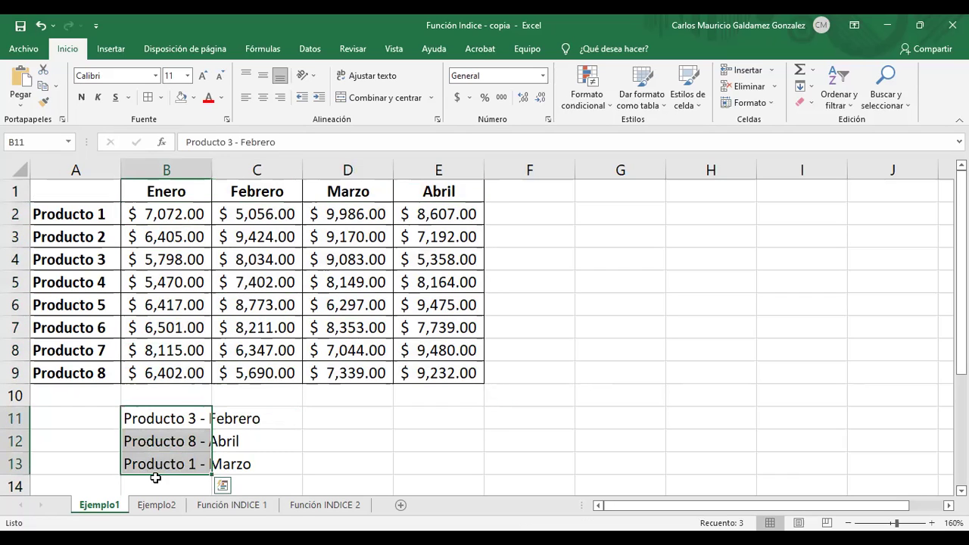
{"action": "left_click_drag", "start_coordinate": [273, 440], "coordinate": [677, 192]}
- Fit column G to its contents and narrow column F to a width of about 4.57
{"action": "double_click", "coordinate": [666, 176]}
{"action": "left_click", "coordinate": [743, 214]}
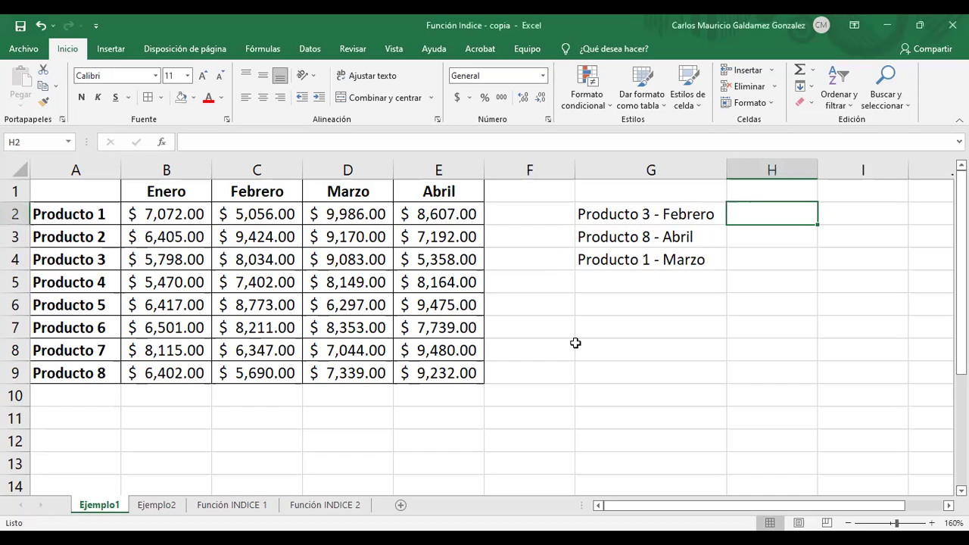
{"action": "left_click_drag", "start_coordinate": [575, 166], "coordinate": [527, 172]}
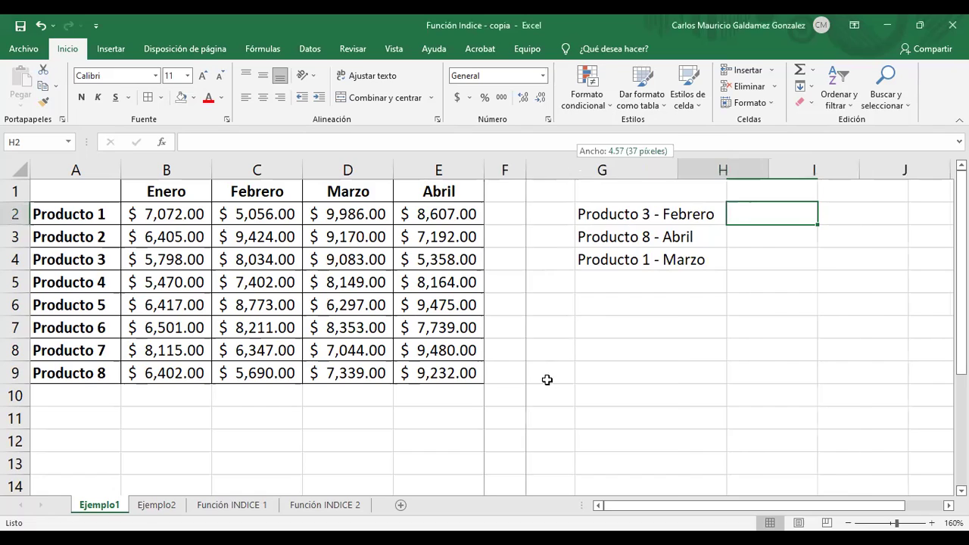
{"action": "left_click", "coordinate": [545, 369]}
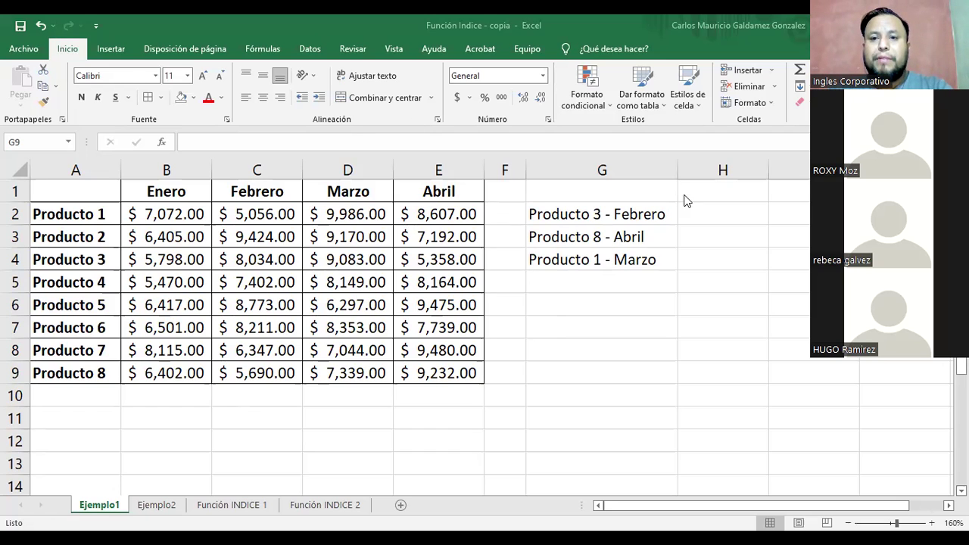
{"action": "left_click", "coordinate": [694, 217]}
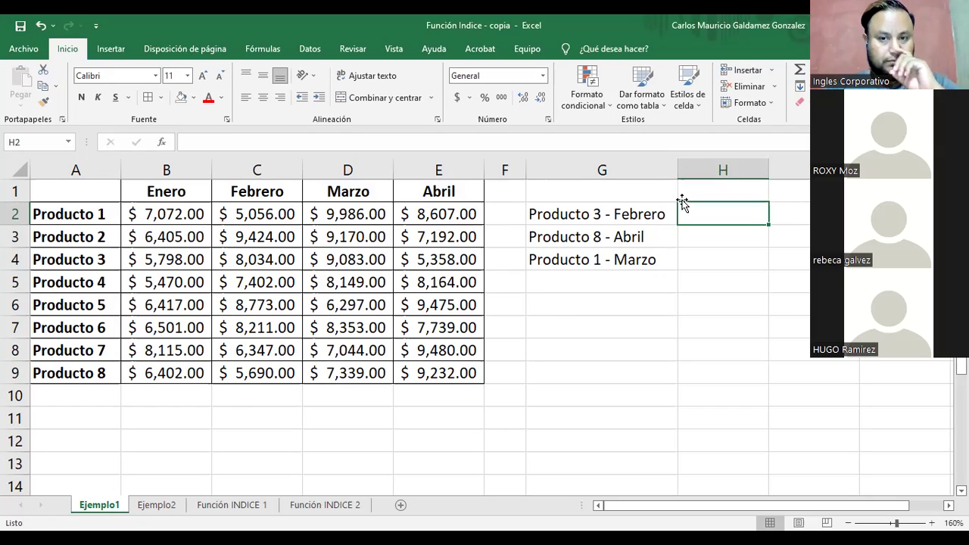
{"action": "left_click", "coordinate": [562, 215]}
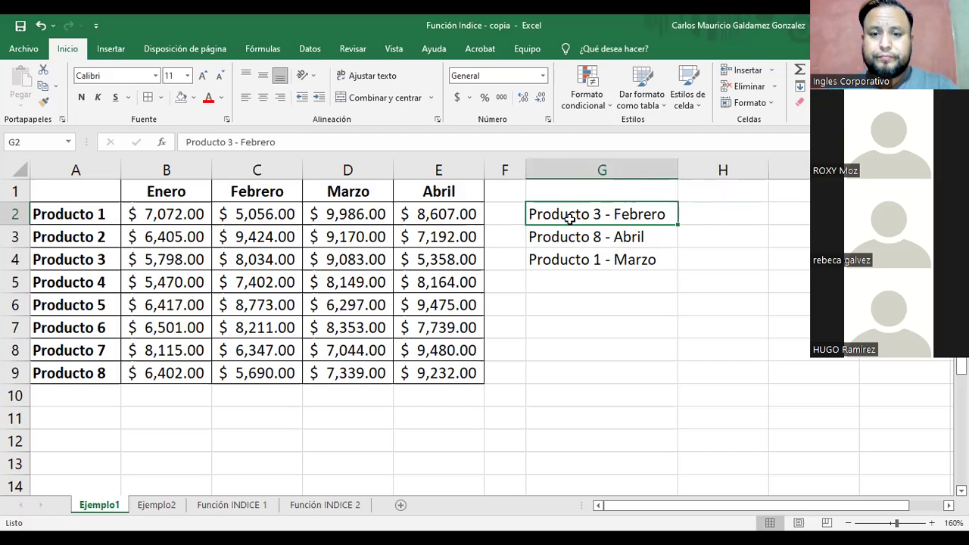
{"action": "left_click", "coordinate": [696, 218]}
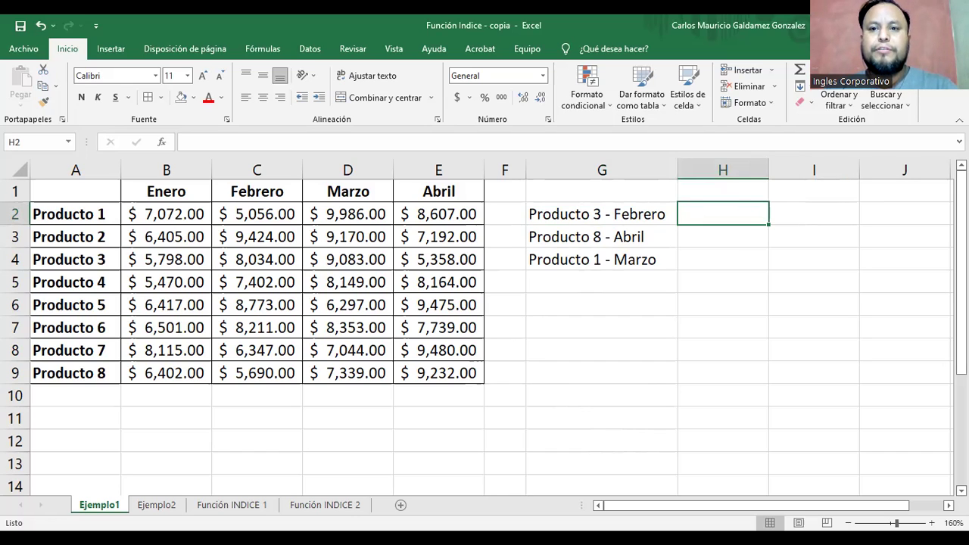
{"action": "double_click", "coordinate": [738, 208]}
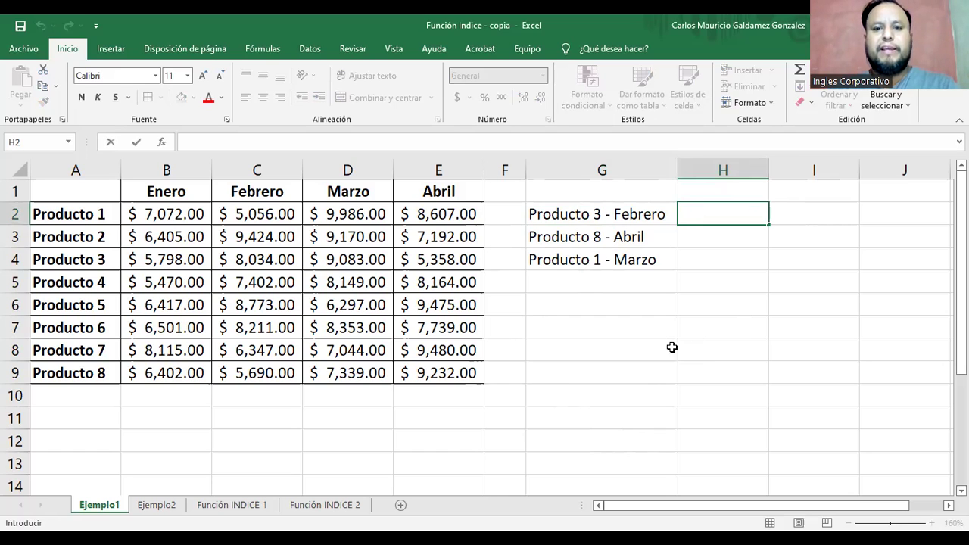
{"action": "left_click", "coordinate": [588, 354]}
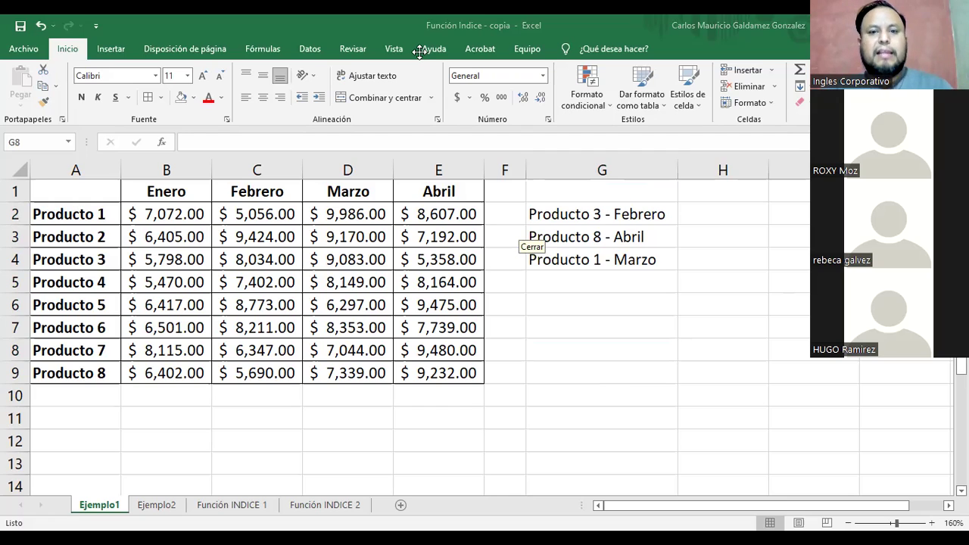
- Add a bold, centered heading MATRICIAL in cell G1 above the product and month labels
{"action": "left_click", "coordinate": [601, 236]}
{"action": "double_click", "coordinate": [599, 196]}
{"action": "type", "text": "MATRICIAL"}
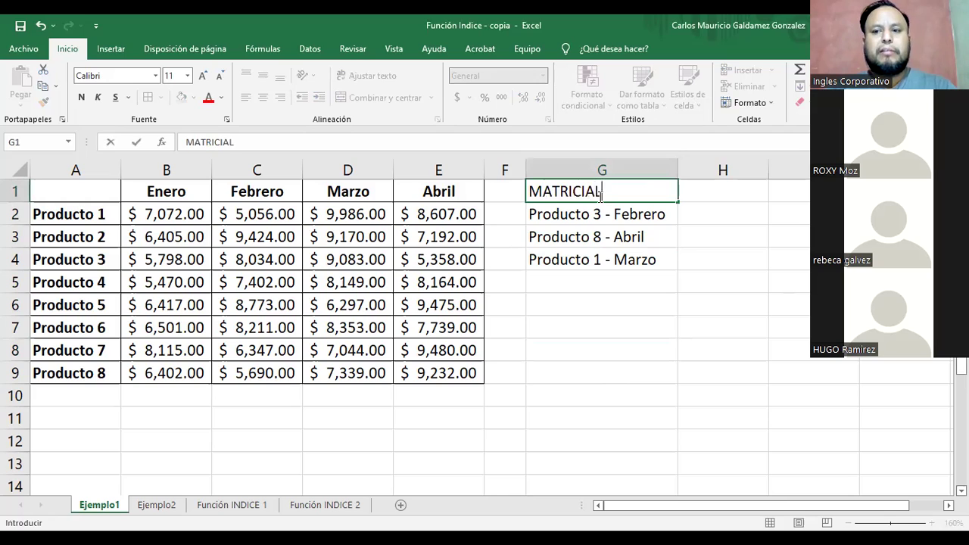
{"action": "key", "text": "Return"}
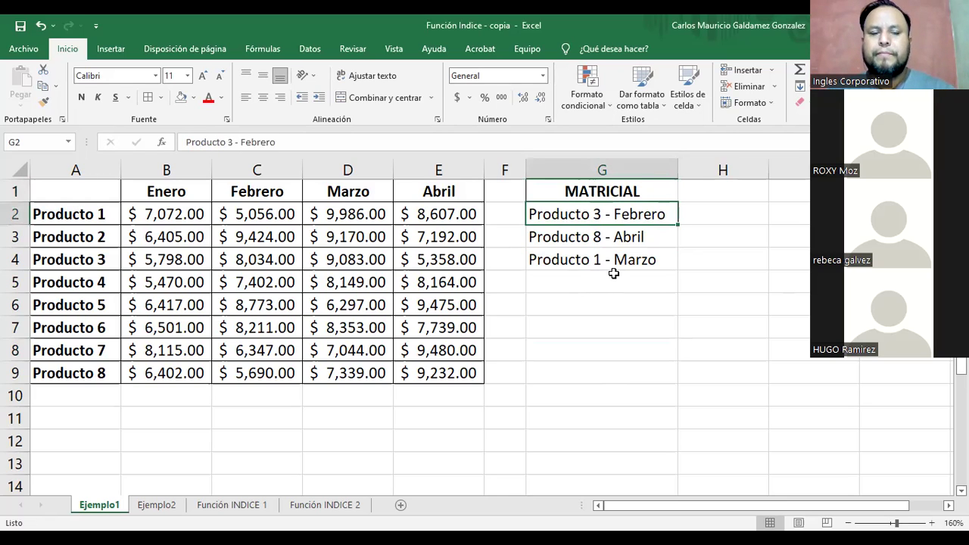
- Enter the formula =INDICE(B2:E9;3;2) in H2 to retrieve the February value of Producto 3
{"action": "left_click", "coordinate": [689, 215]}
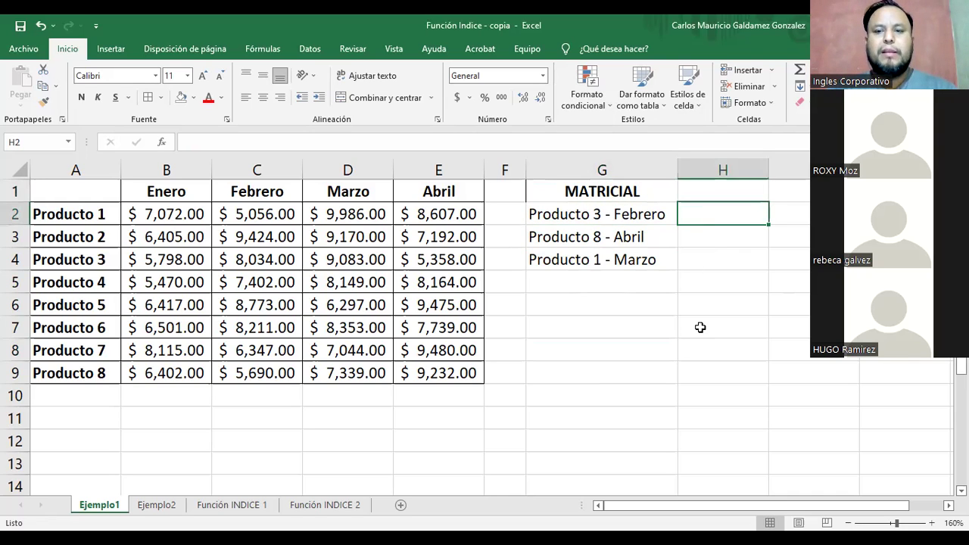
{"action": "type", "text": "="}
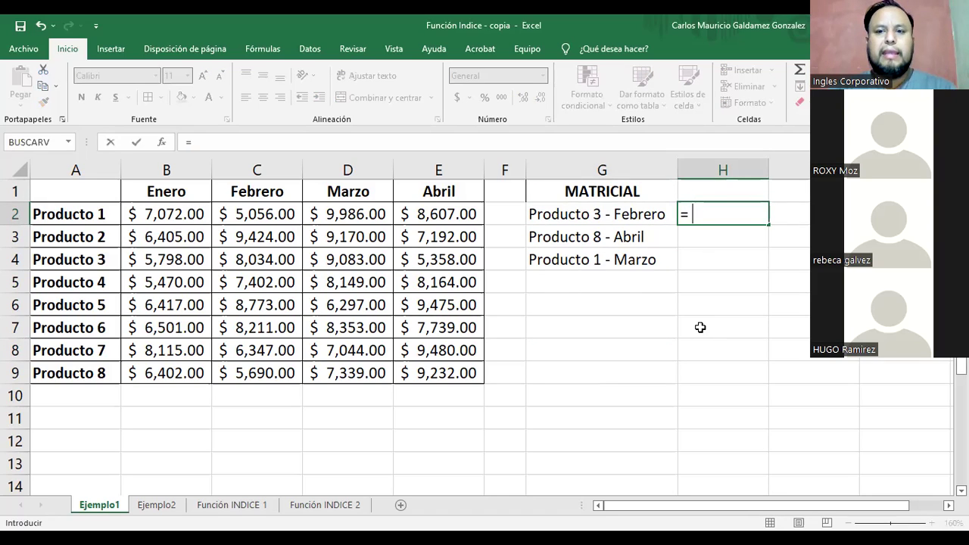
{"action": "type", "text": "INI"}
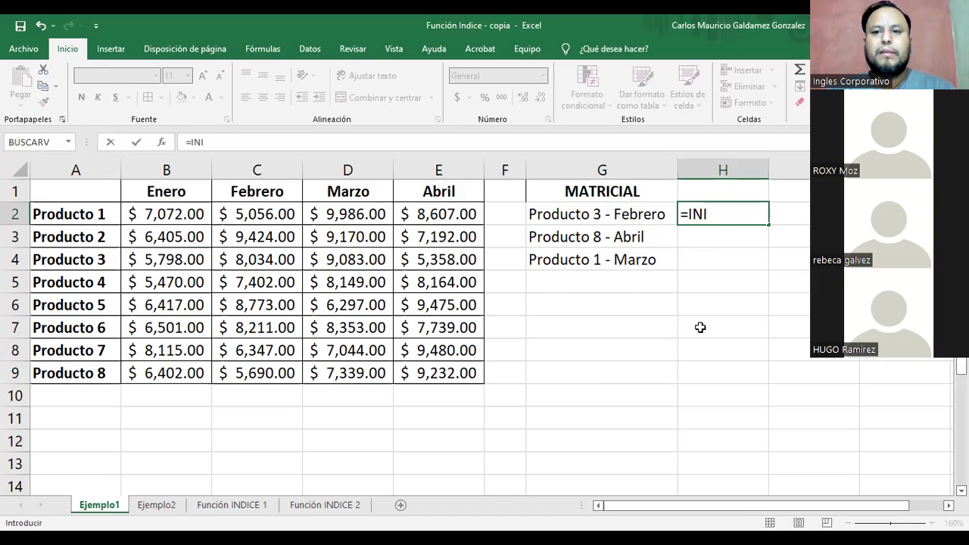
{"action": "key", "text": "Tab"}
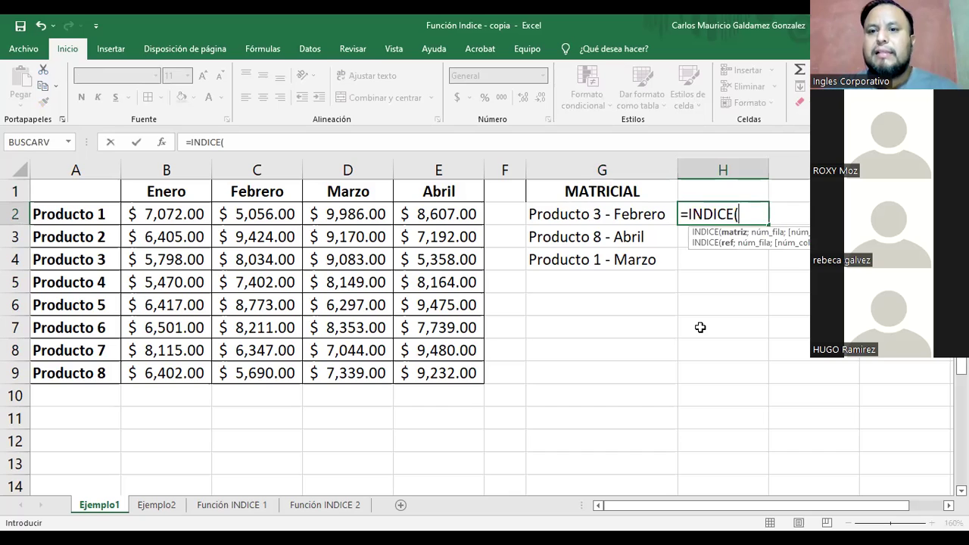
{"action": "left_click", "coordinate": [155, 214]}
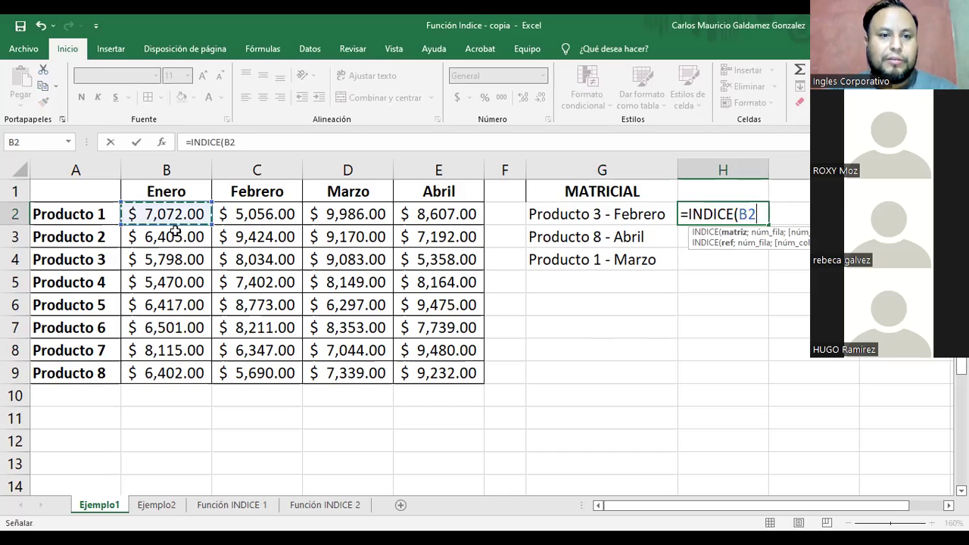
{"action": "left_click", "coordinate": [441, 372], "text": "shift"}
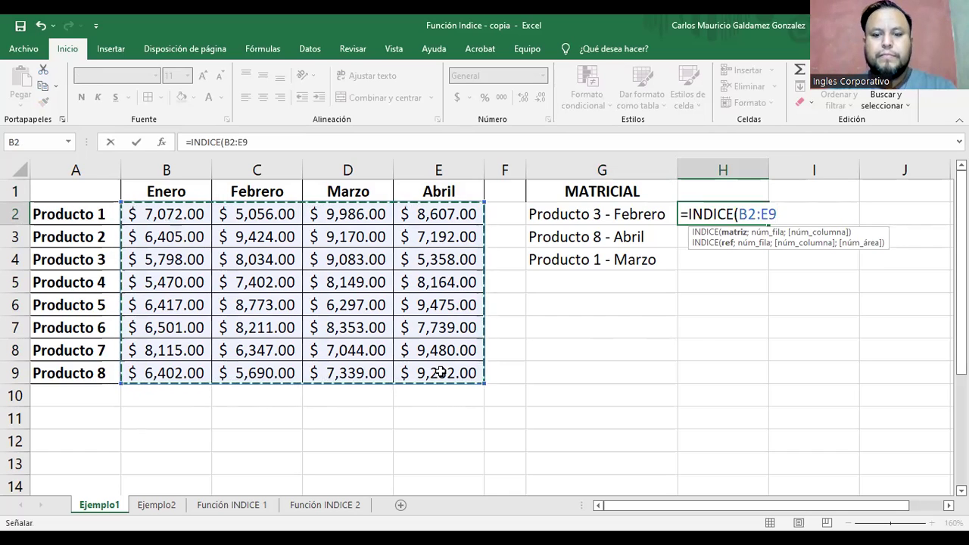
{"action": "type", "text": ";"}
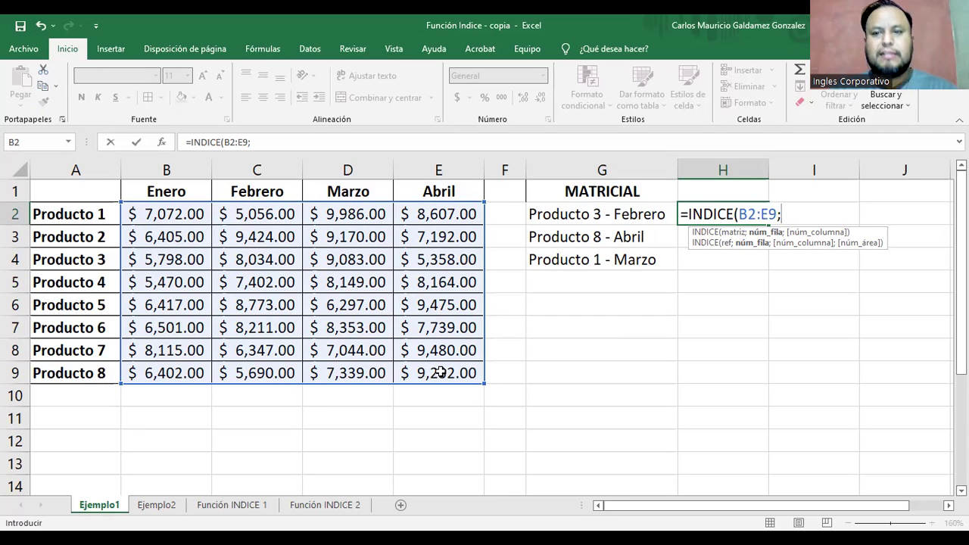
{"action": "type", "text": "3"}
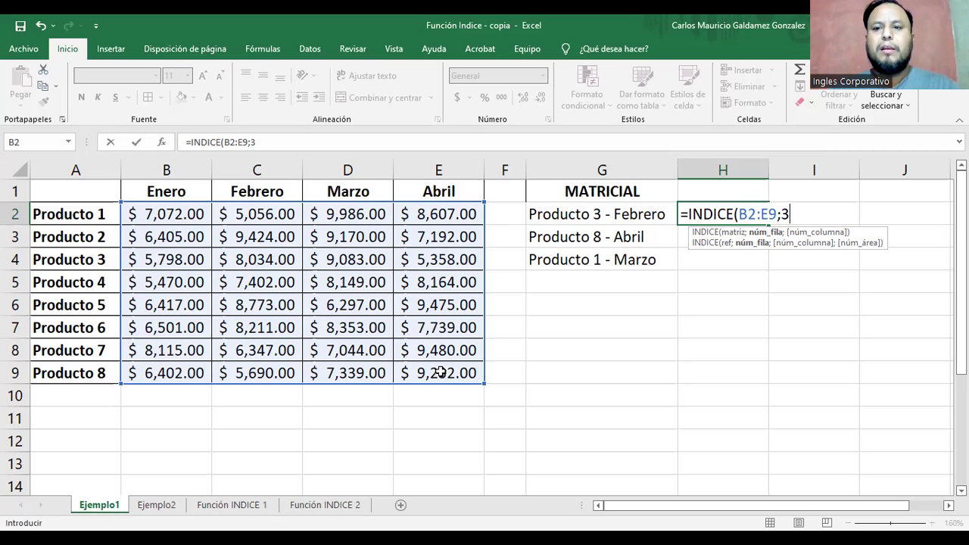
{"action": "type", "text": ";"}
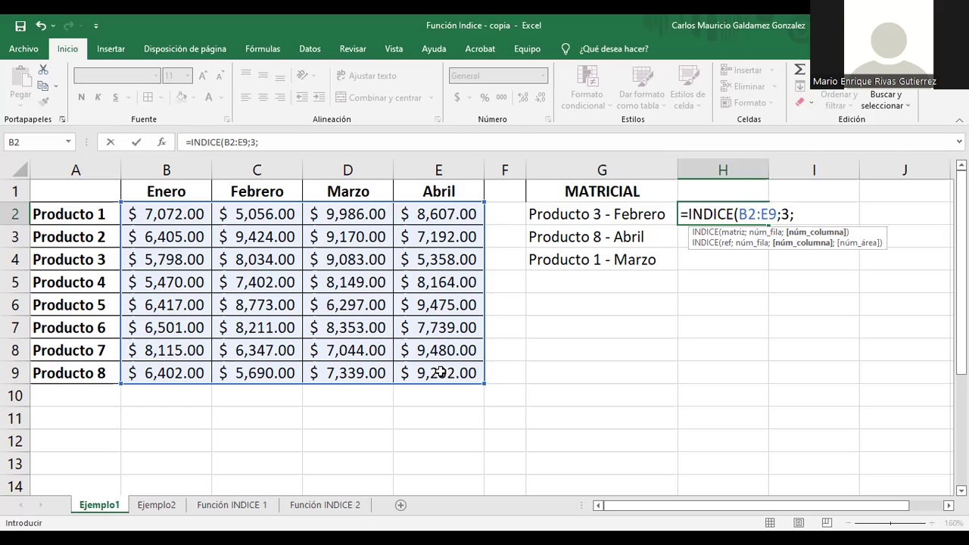
{"action": "type", "text": "2)"}
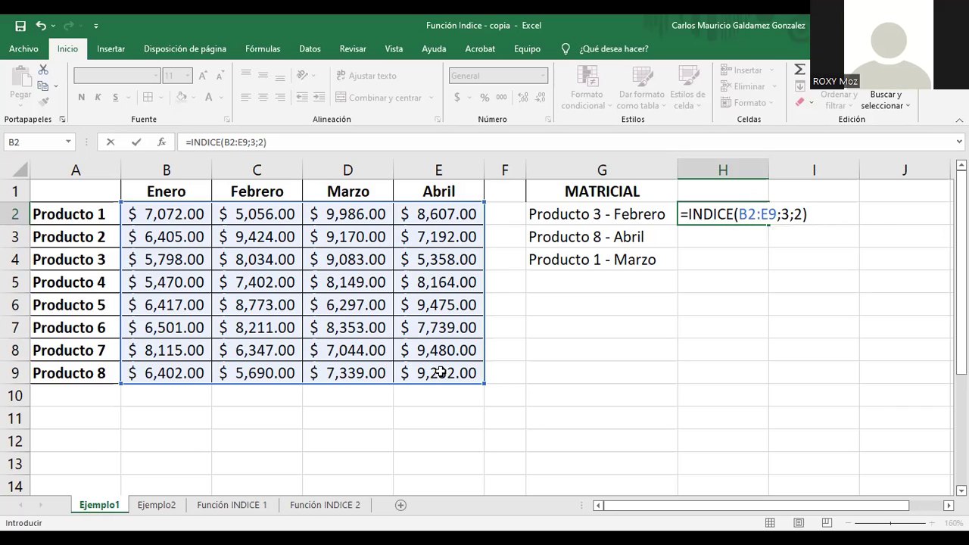
{"action": "key", "text": "Return"}
{"action": "key", "text": "Up"}
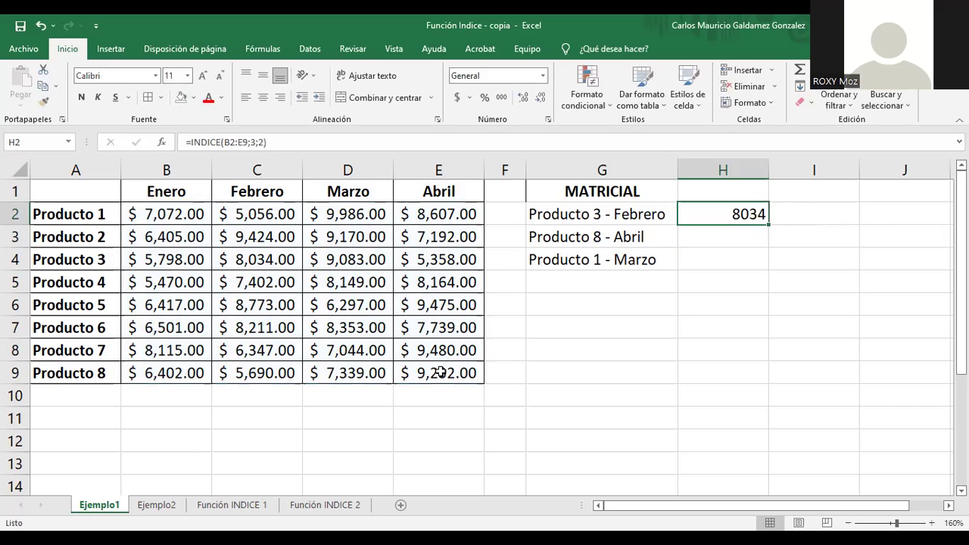
- Apply the Contabilidad number format with the dollar sign to the result cells H2:H4
{"action": "left_click", "coordinate": [707, 245], "text": "shift"}
{"action": "left_click", "coordinate": [708, 256], "text": "shift"}
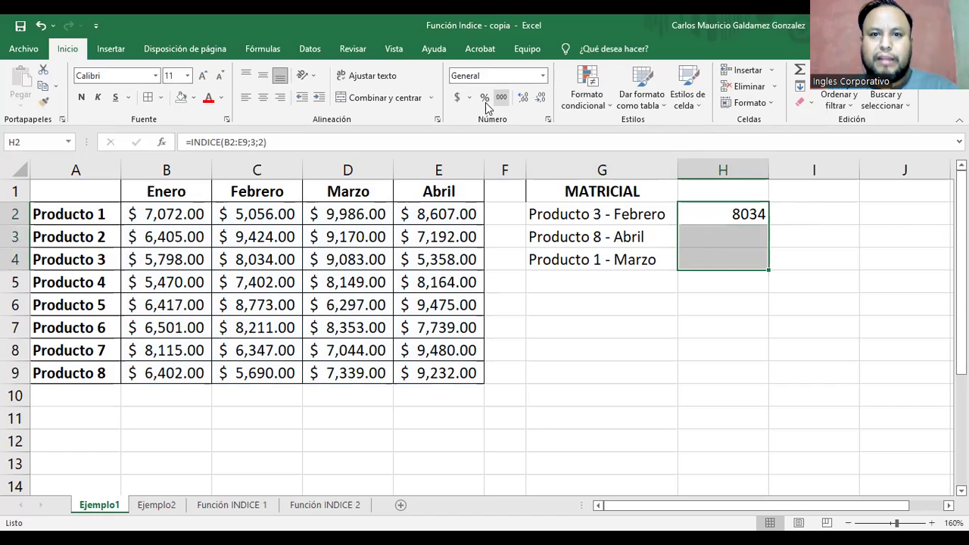
{"action": "left_click", "coordinate": [458, 99]}
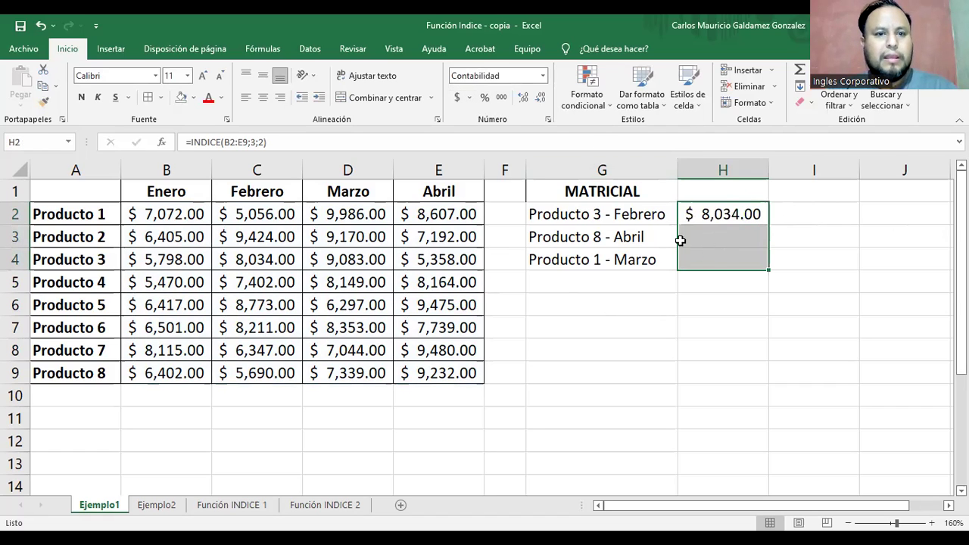
- Fill the source value in C4 and the formula result in H2 with yellow
{"action": "left_click", "coordinate": [266, 264]}
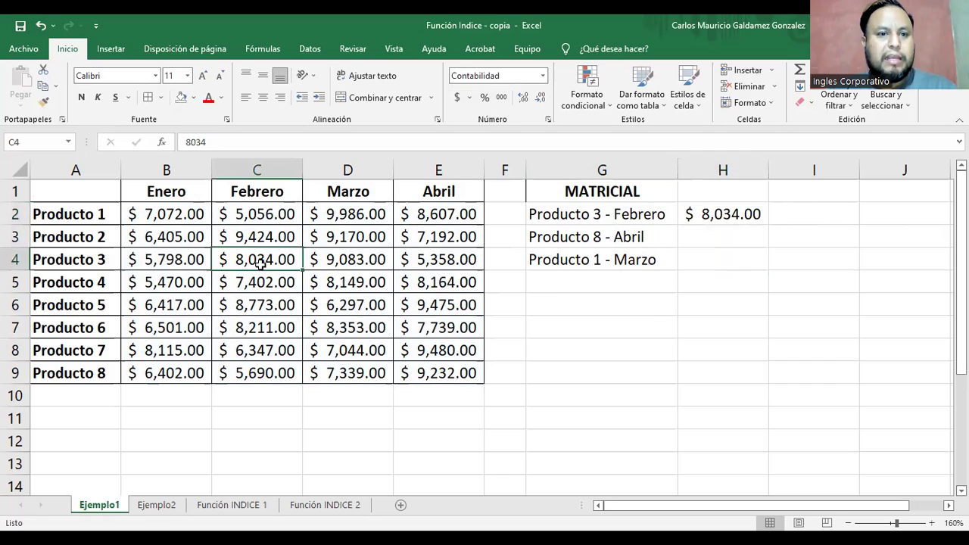
{"action": "left_click", "coordinate": [194, 100]}
{"action": "left_click", "coordinate": [213, 208]}
{"action": "left_click", "coordinate": [708, 214]}
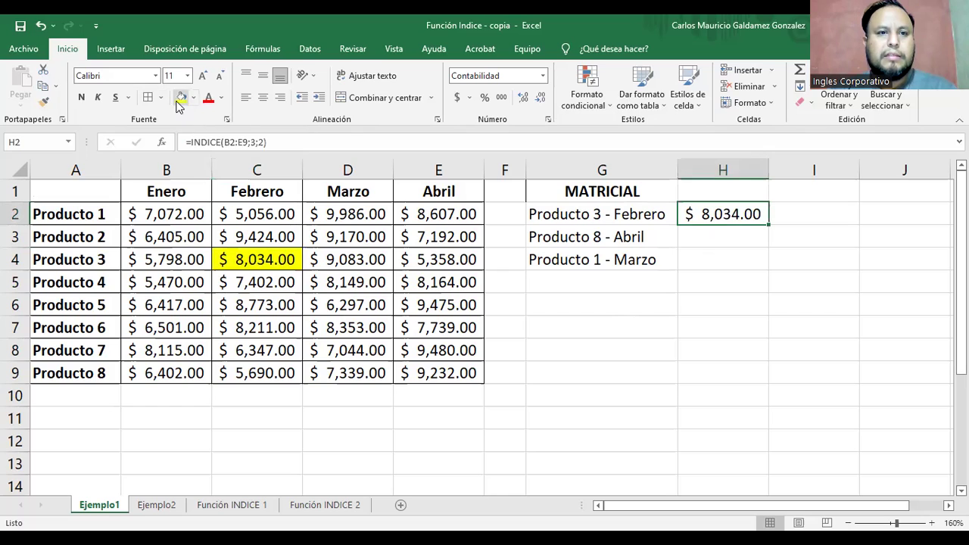
{"action": "left_click", "coordinate": [181, 97]}
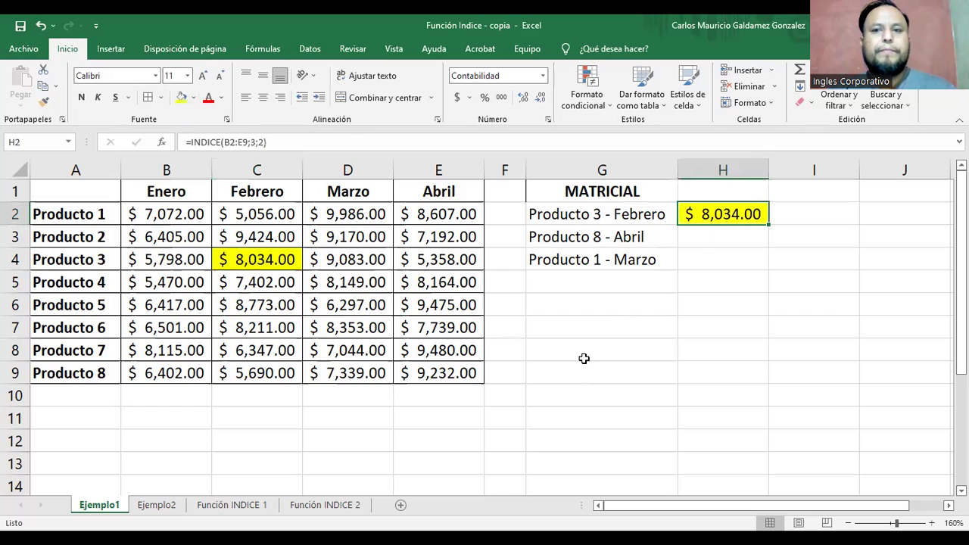
{"action": "left_click", "coordinate": [693, 239]}
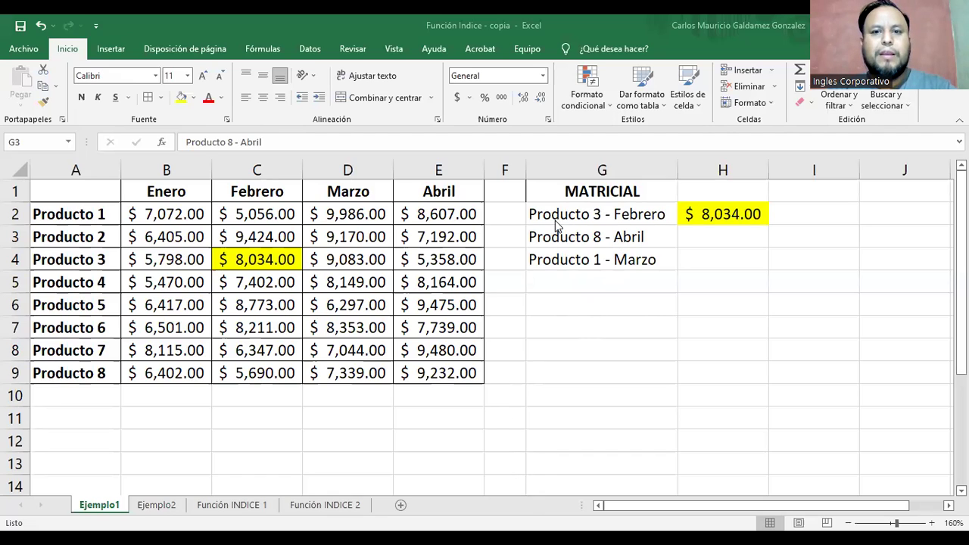
{"action": "left_click", "coordinate": [549, 217]}
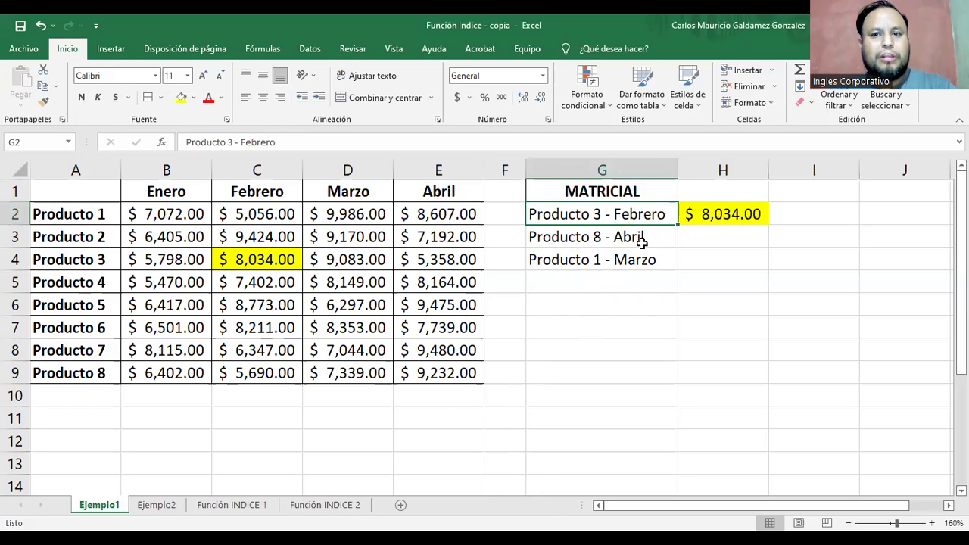
- Fill the empty result cell H3, beside the Producto 8 - Abril label, with a blue background
{"action": "left_click", "coordinate": [539, 259]}
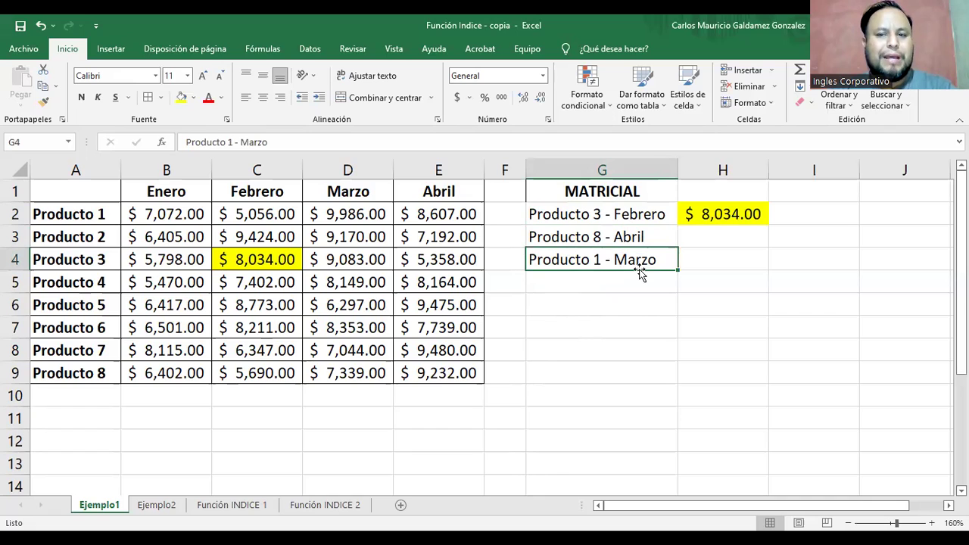
{"action": "key", "text": "Up"}
{"action": "key", "text": "Right"}
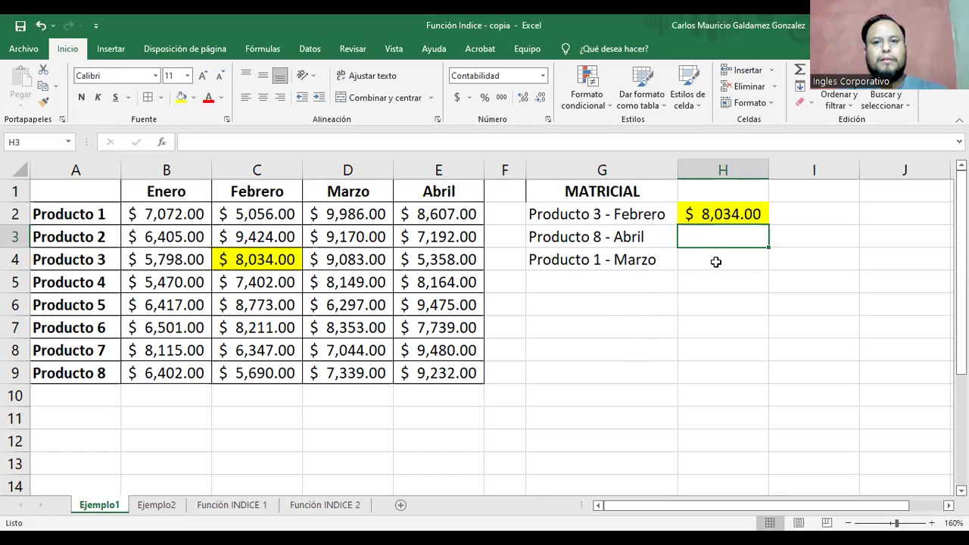
{"action": "left_click", "coordinate": [629, 239]}
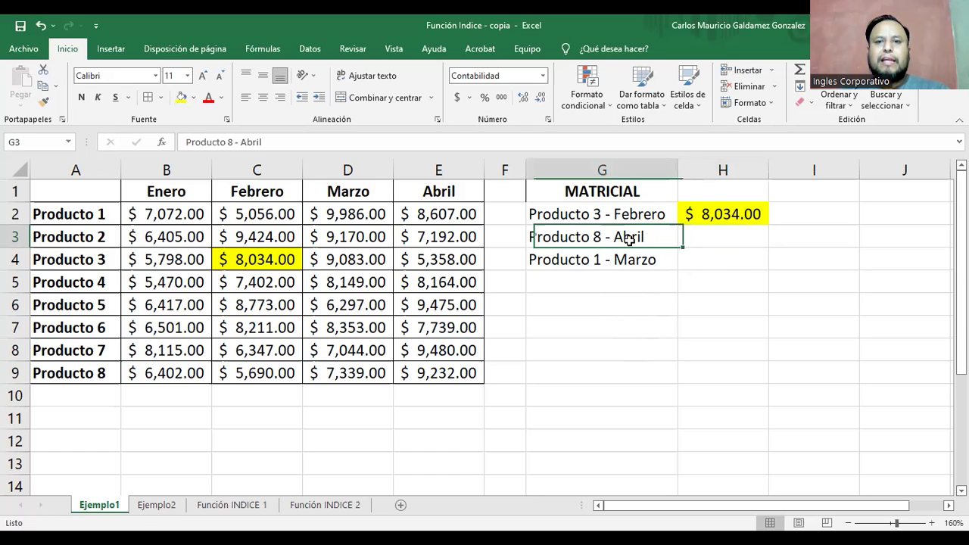
{"action": "left_click", "coordinate": [706, 233]}
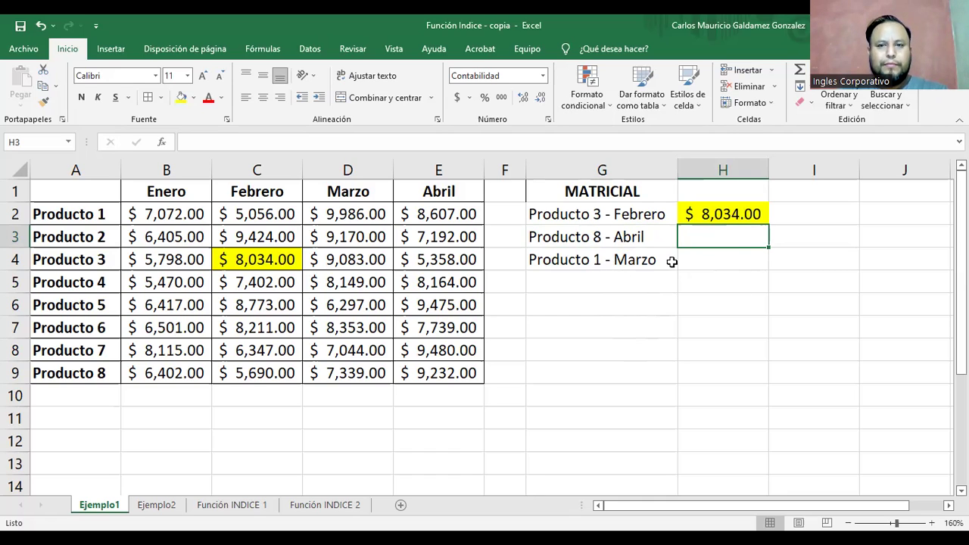
{"action": "left_click", "coordinate": [194, 97]}
{"action": "left_click", "coordinate": [226, 157]}
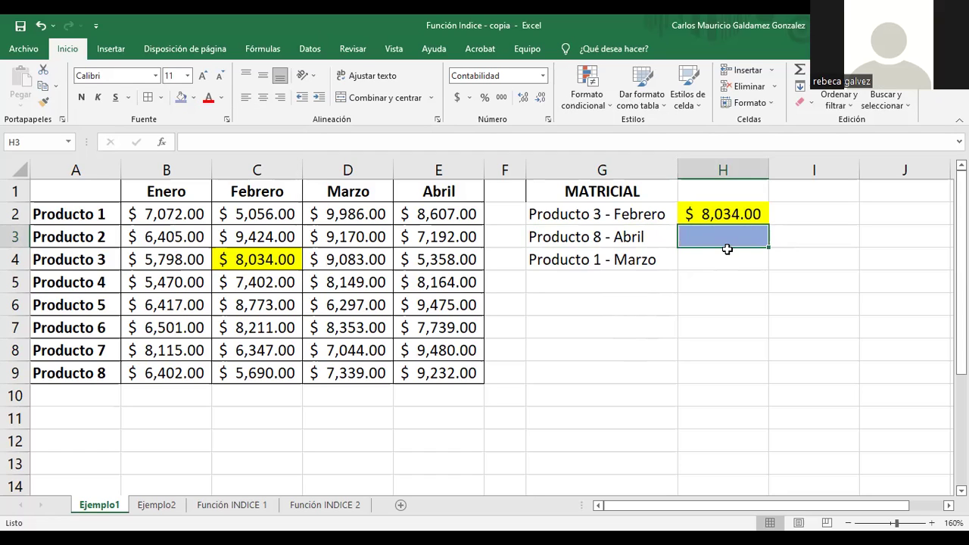
- Enter the formula =INDICE(B2:E9;8;4) in H3 and fill the source value in E9 with the same blue
{"action": "type", "text": "="}
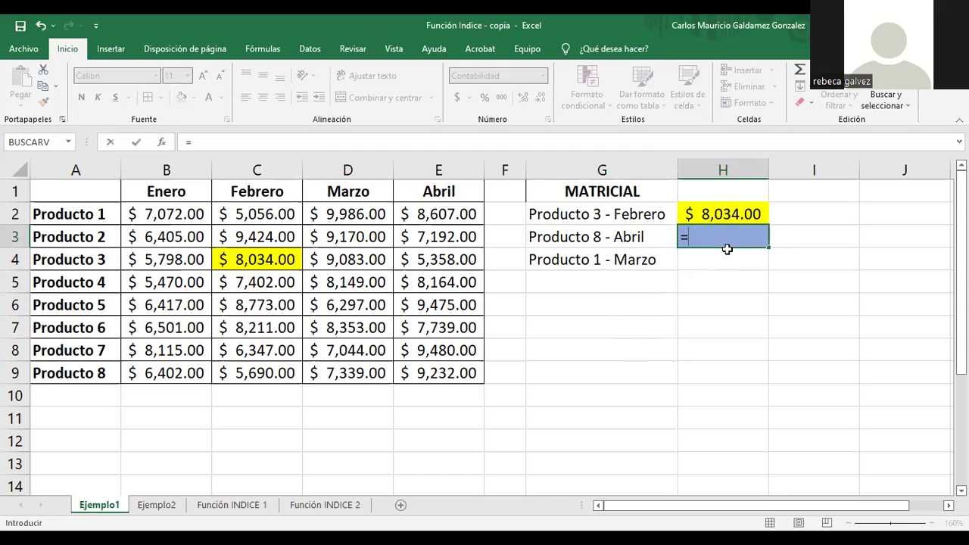
{"action": "type", "text": "indice("}
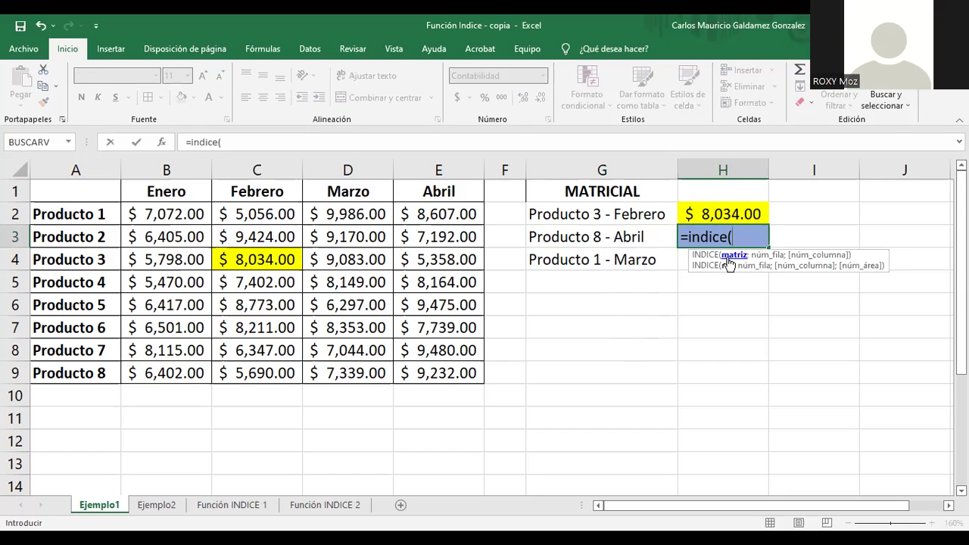
{"action": "left_click", "coordinate": [182, 213]}
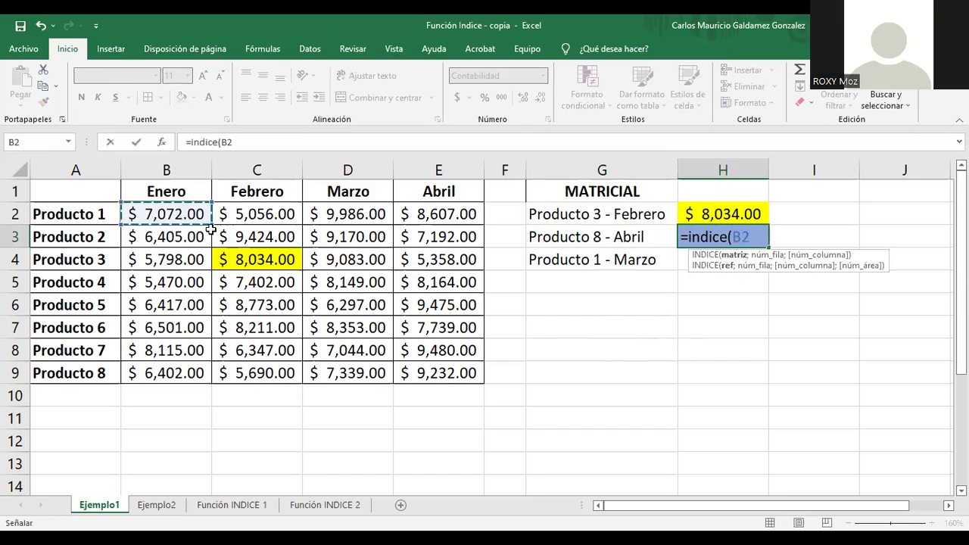
{"action": "key", "text": "ctrl+shift+Right"}
{"action": "key", "text": "ctrl+shift+Down"}
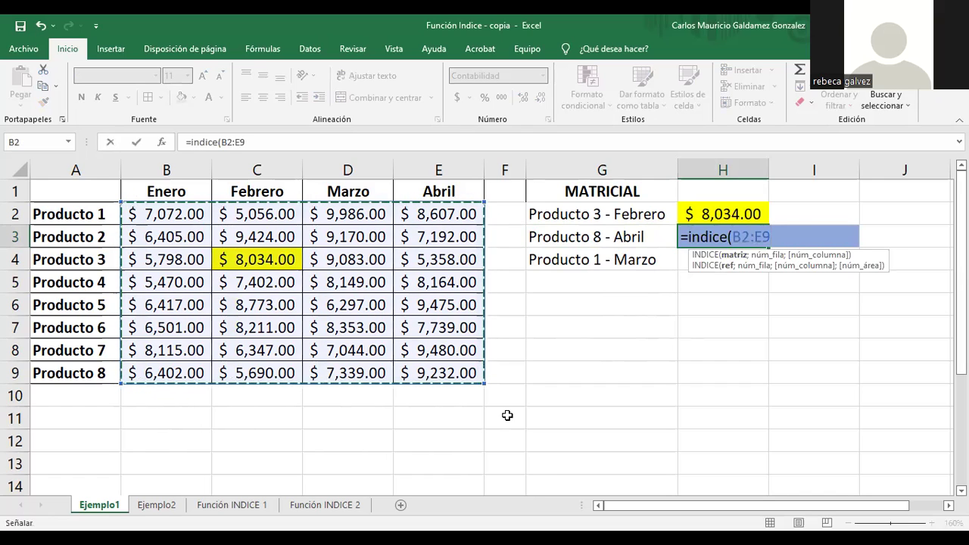
{"action": "type", "text": ";"}
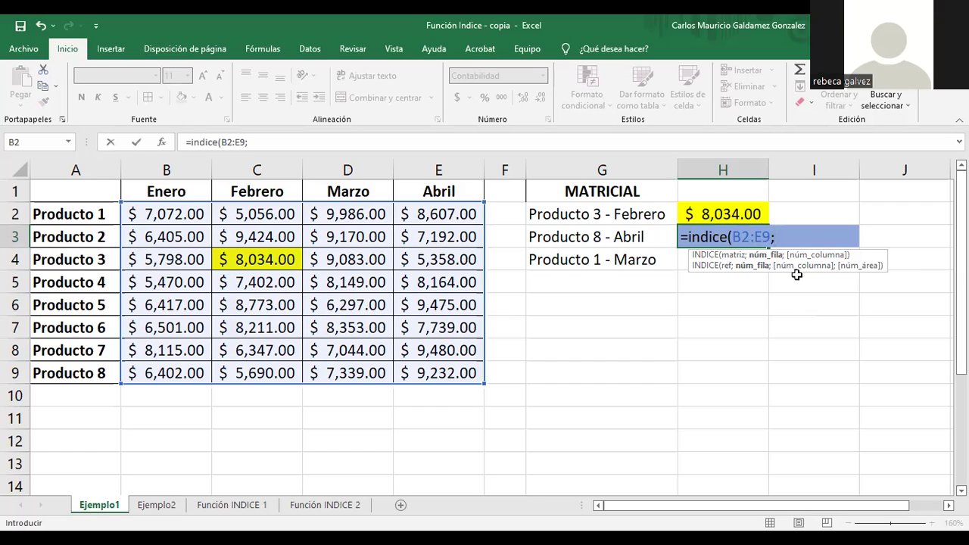
{"action": "type", "text": "8;"}
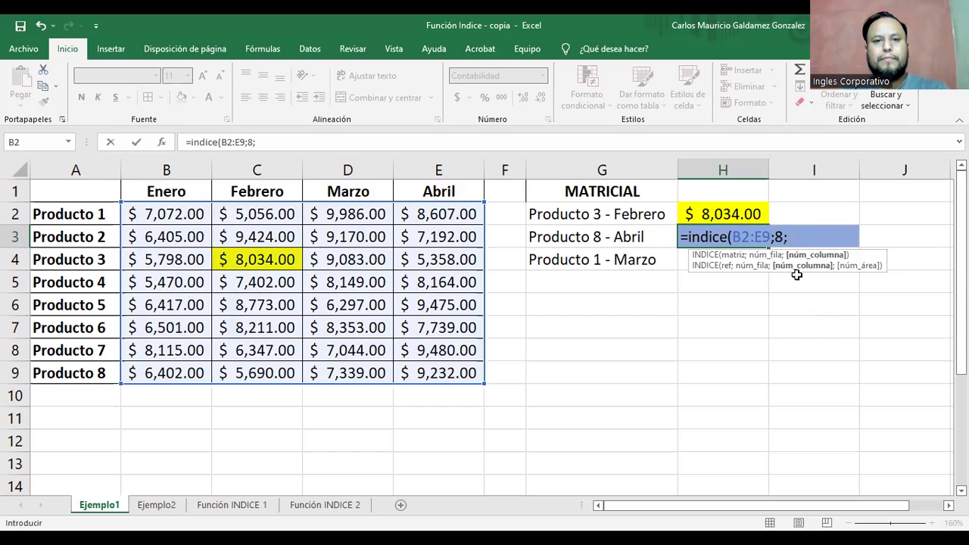
{"action": "type", "text": "4"}
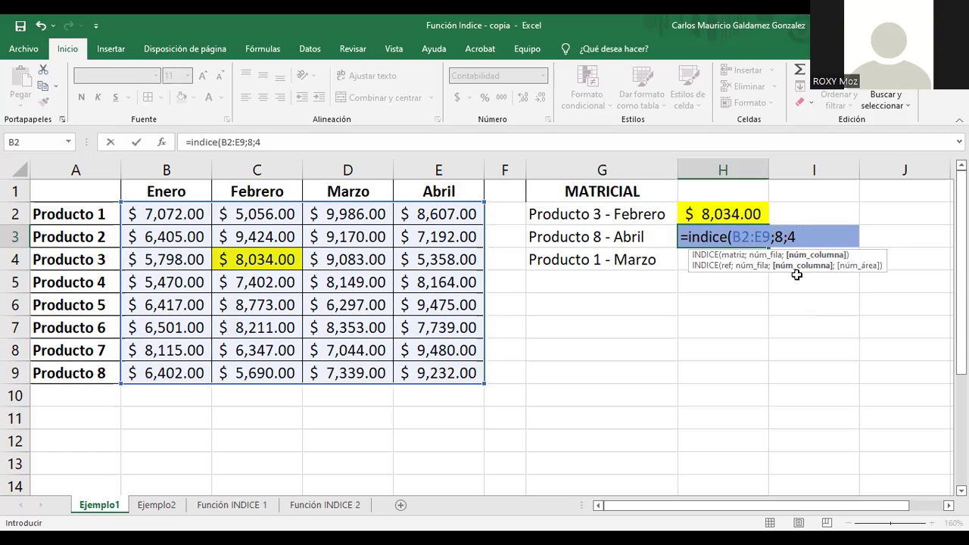
{"action": "type", "text": ")"}
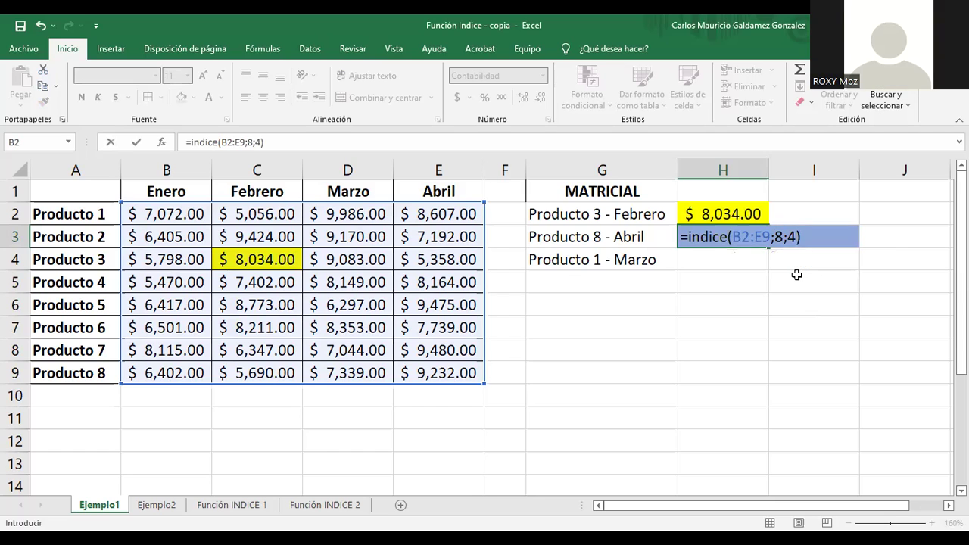
{"action": "key", "text": "Return"}
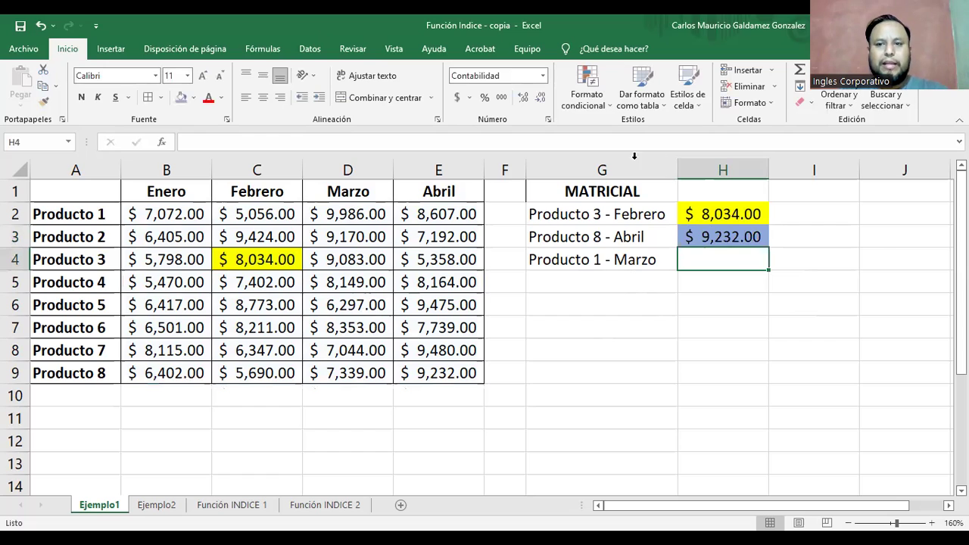
{"action": "left_click", "coordinate": [418, 372]}
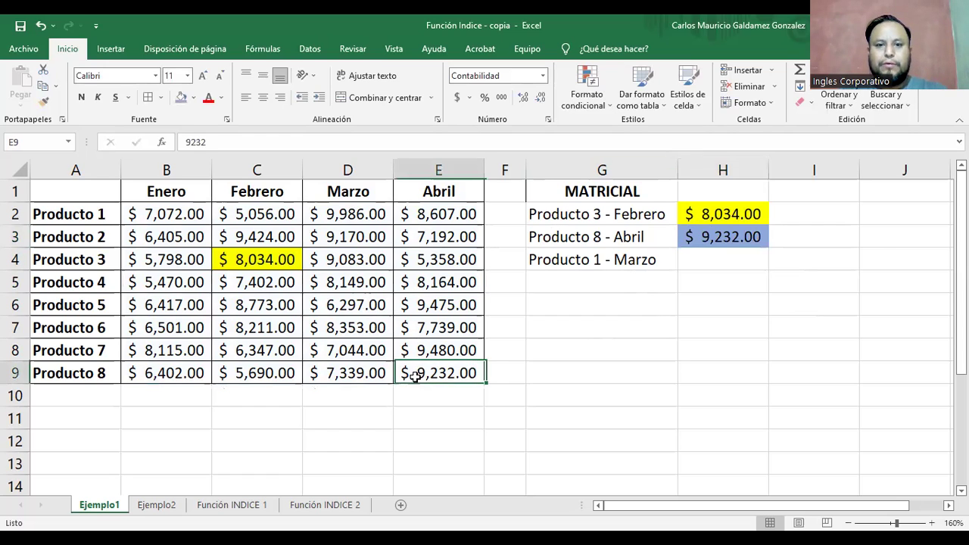
{"action": "left_click", "coordinate": [181, 99]}
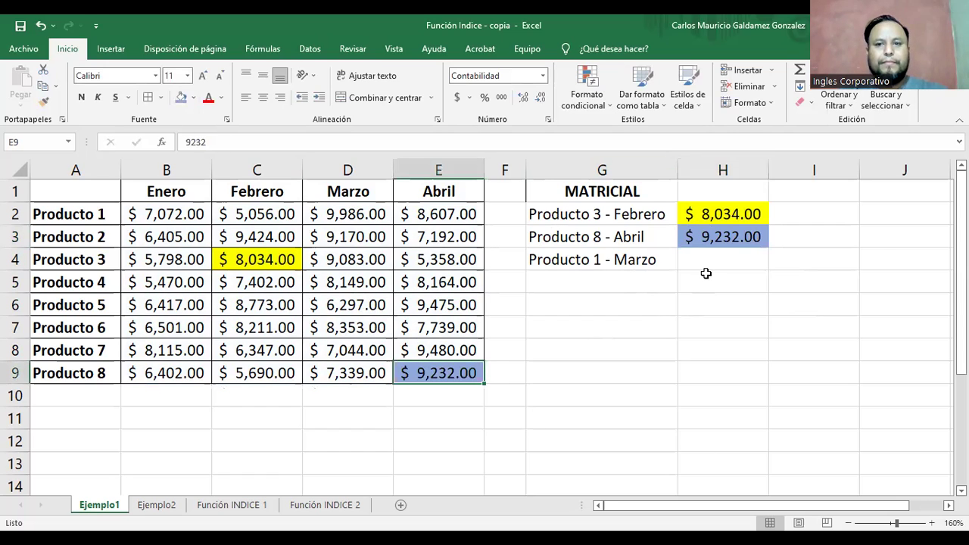
- Enter the formula =INDICE(B2:E9;1;3) in H4 to retrieve the March value of Producto 1
{"action": "left_click", "coordinate": [610, 270]}
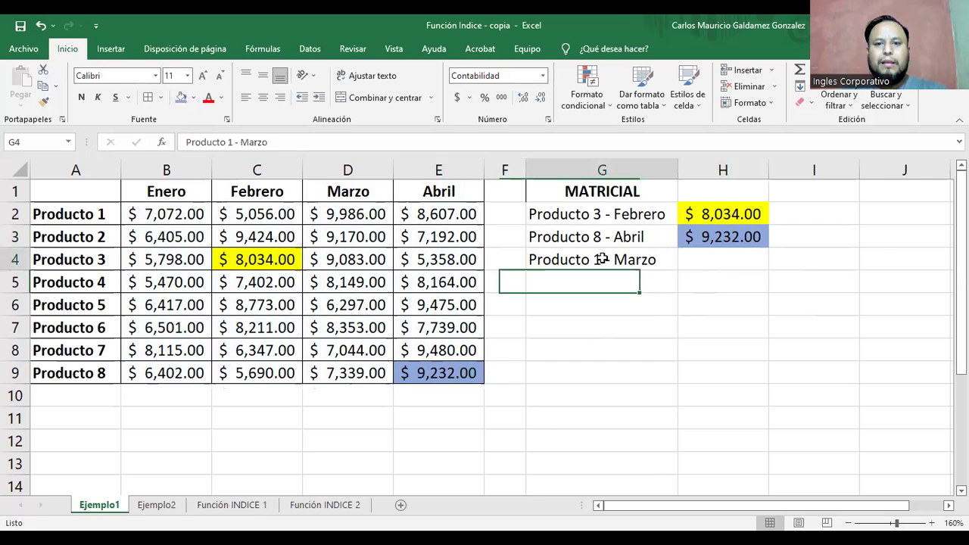
{"action": "left_click", "coordinate": [720, 263]}
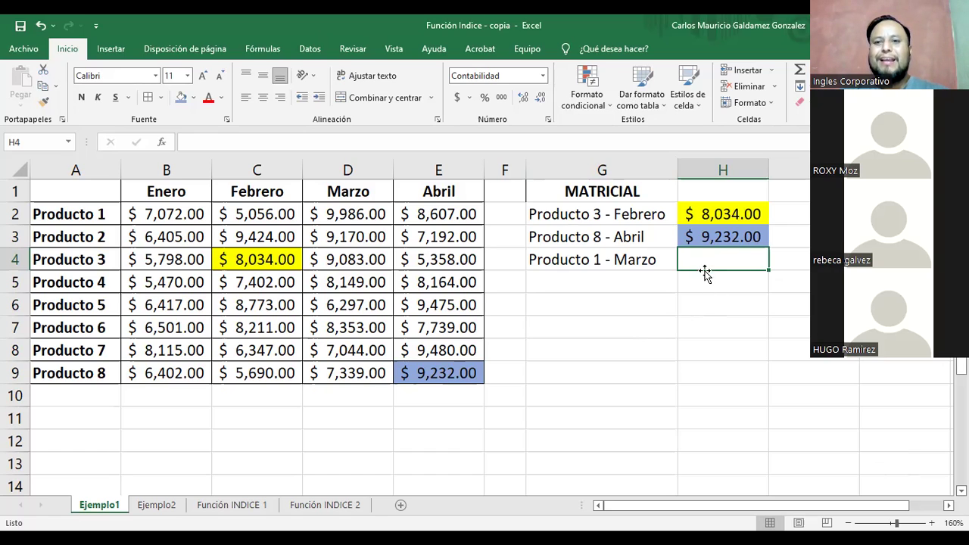
{"action": "type", "text": "="}
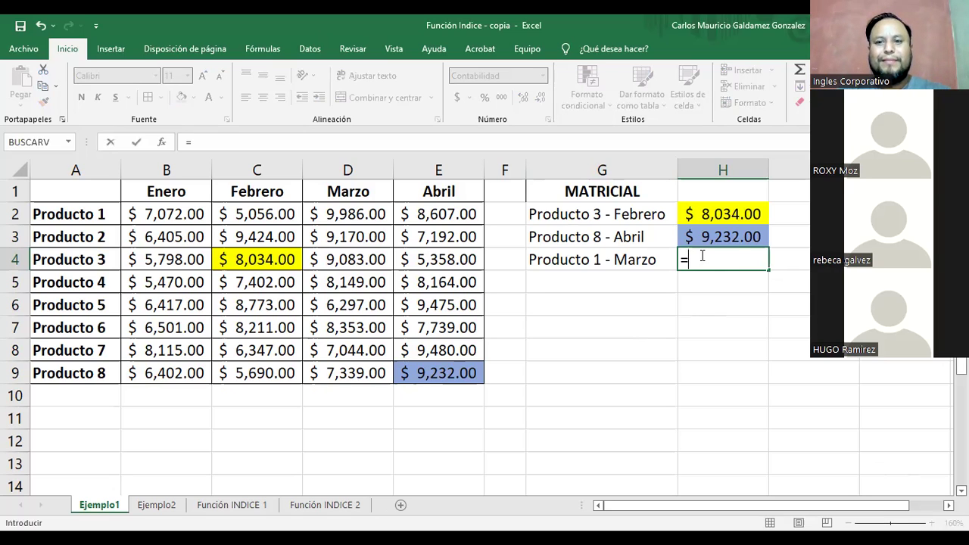
{"action": "type", "text": "INDICE("}
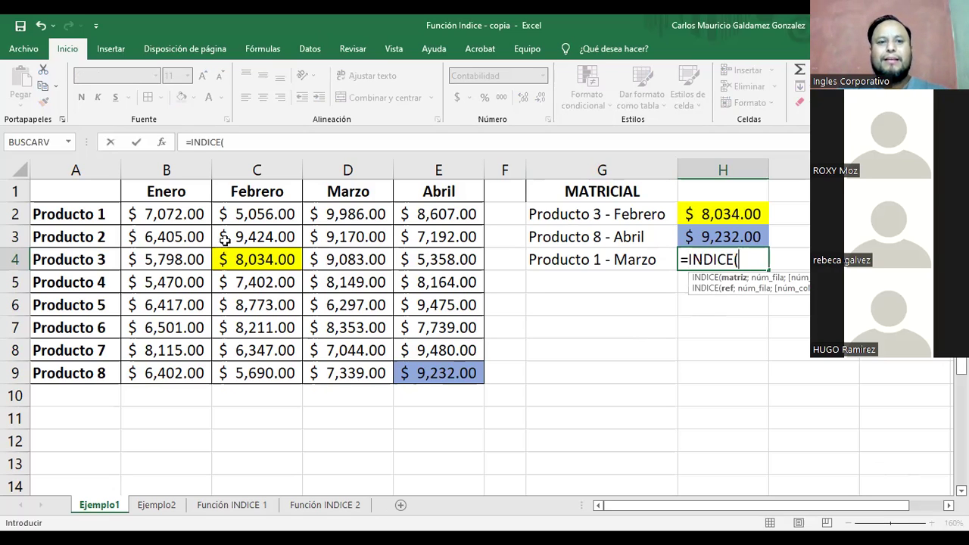
{"action": "left_click_drag", "start_coordinate": [162, 215], "coordinate": [188, 241]}
{"action": "left_click_drag", "start_coordinate": [408, 350], "coordinate": [423, 370]}
{"action": "type", "text": ";"}
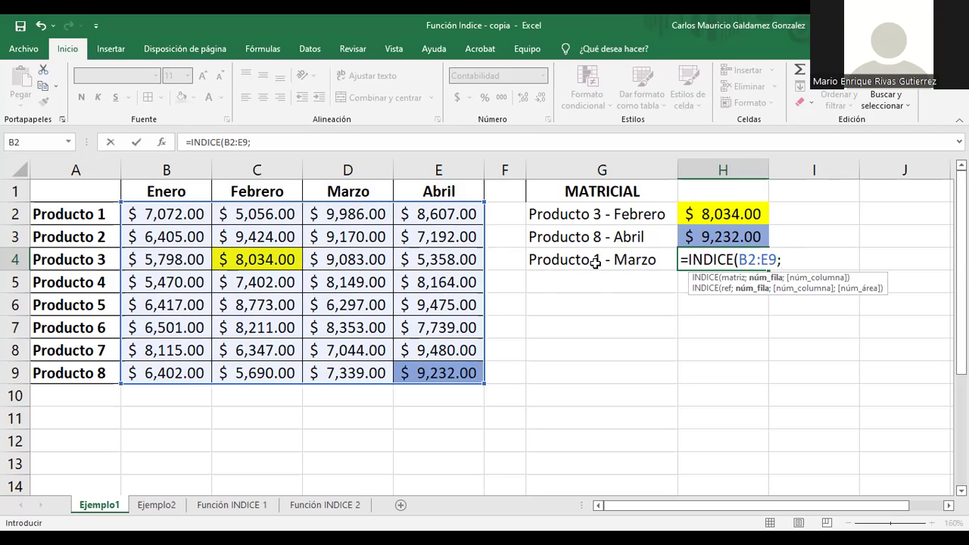
{"action": "type", "text": "1"}
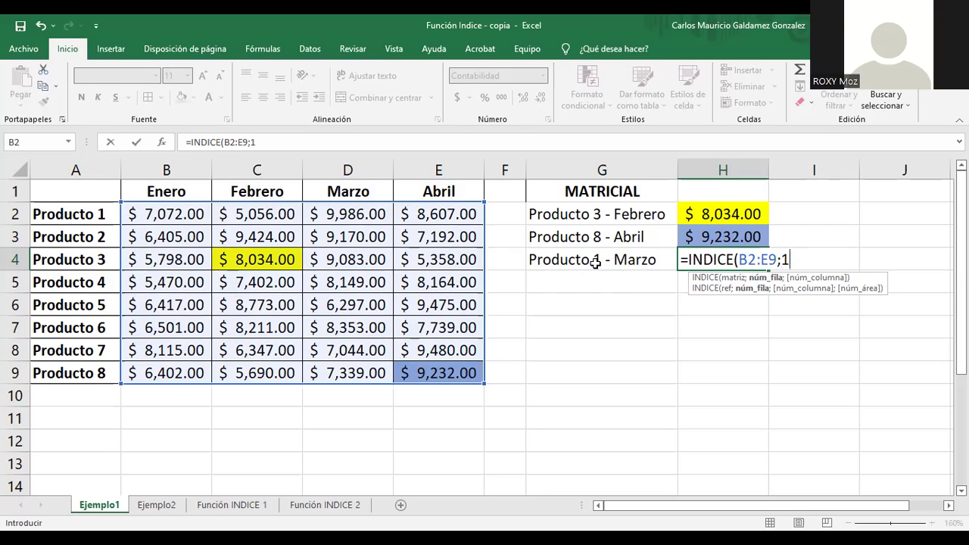
{"action": "type", "text": ";3)"}
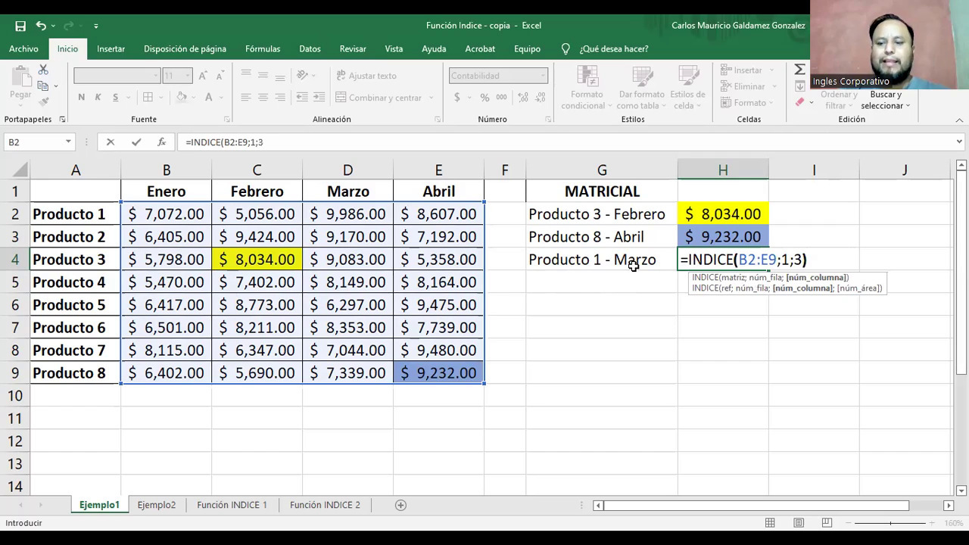
{"action": "key", "text": "Return"}
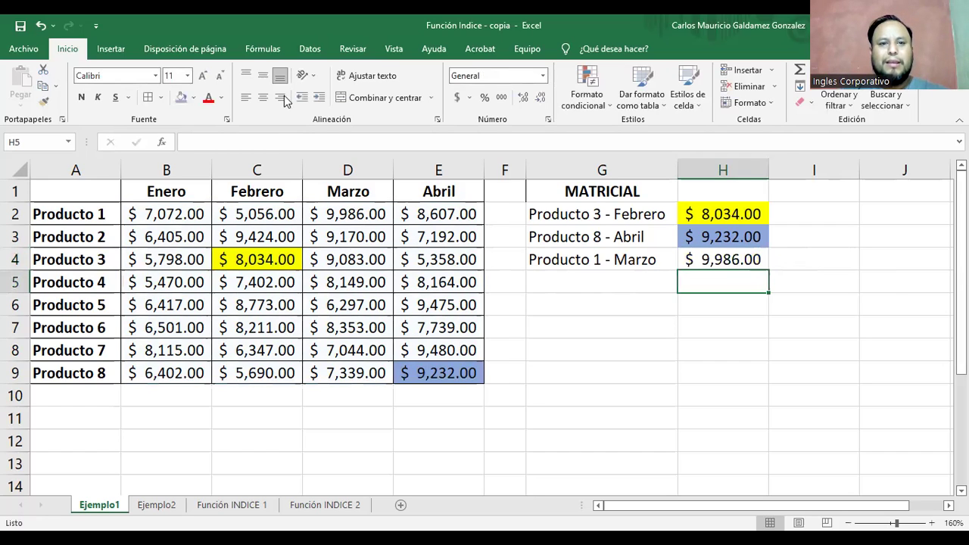
- Fill the formula result in H4 and its source value in D2 with light blue
{"action": "left_click", "coordinate": [194, 99]}
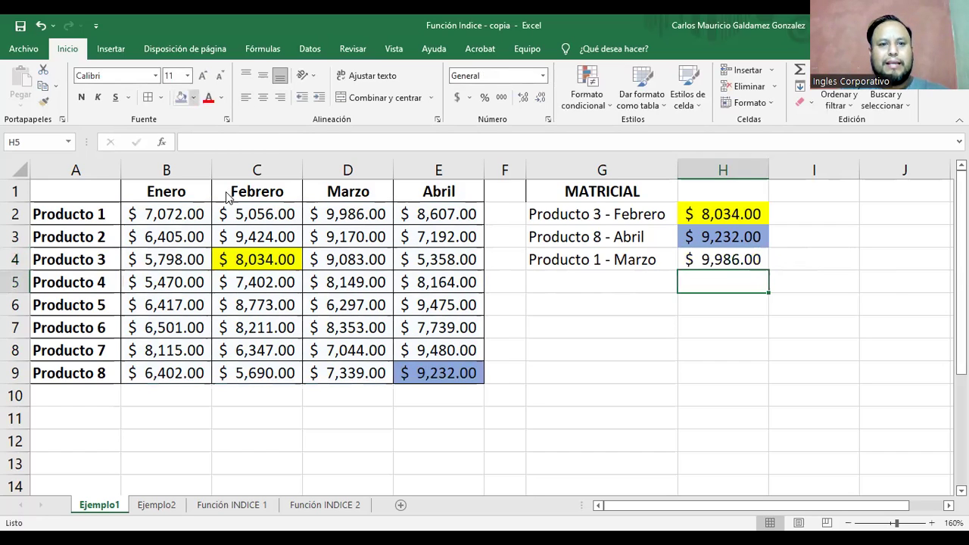
{"action": "left_click", "coordinate": [252, 203]}
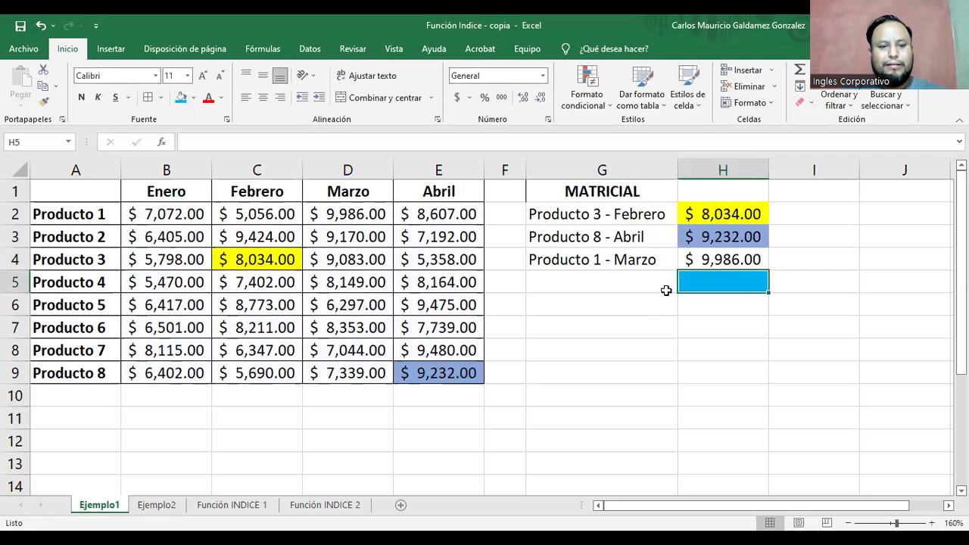
{"action": "key", "text": "ctrl+z"}
{"action": "left_click", "coordinate": [738, 260]}
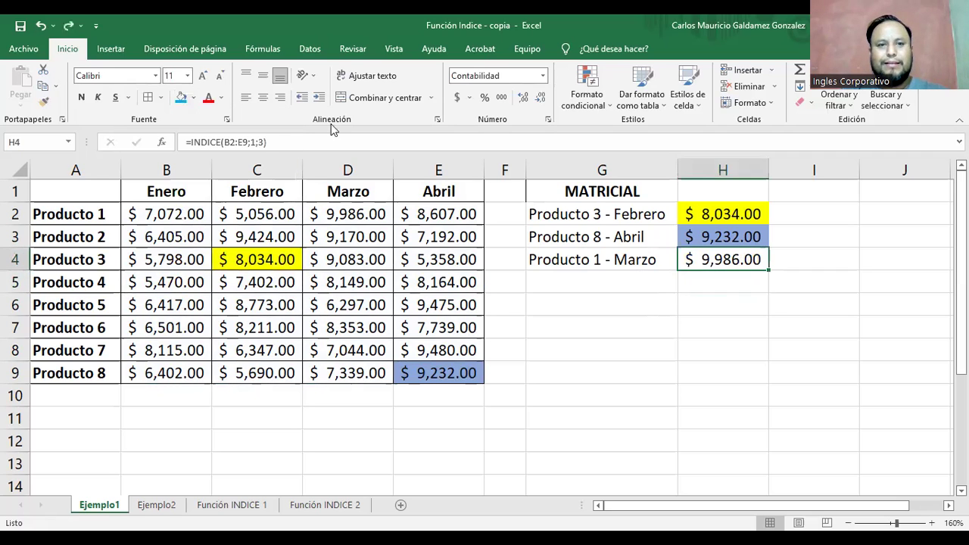
{"action": "left_click", "coordinate": [181, 98]}
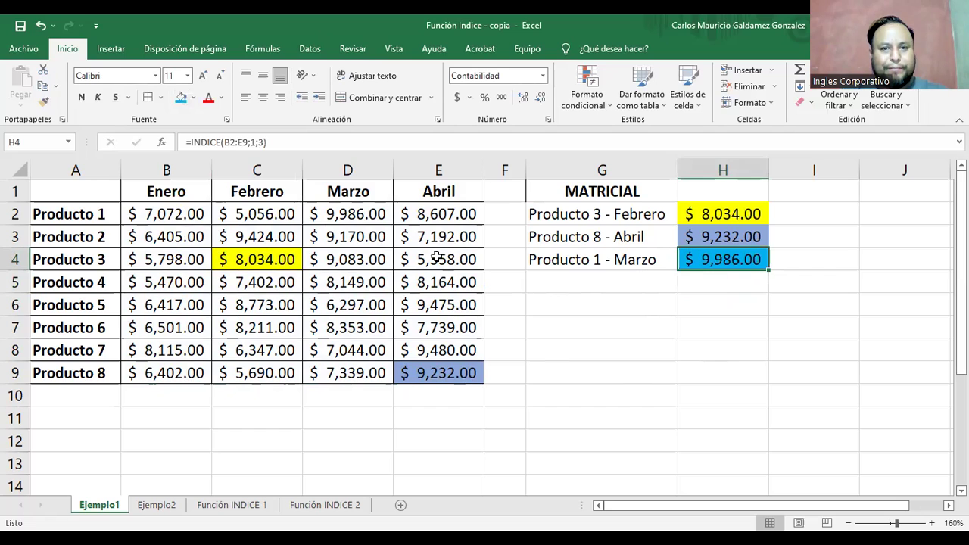
{"action": "left_click", "coordinate": [352, 215]}
{"action": "left_click", "coordinate": [181, 98]}
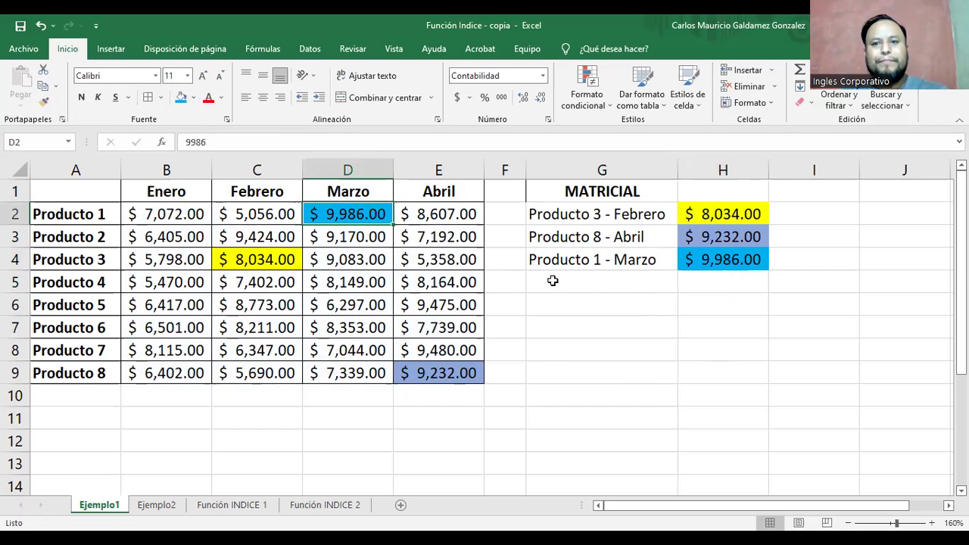
- Apply borders to the MATRICIAL block of labels and results in columns G and H
{"action": "left_click", "coordinate": [616, 304]}
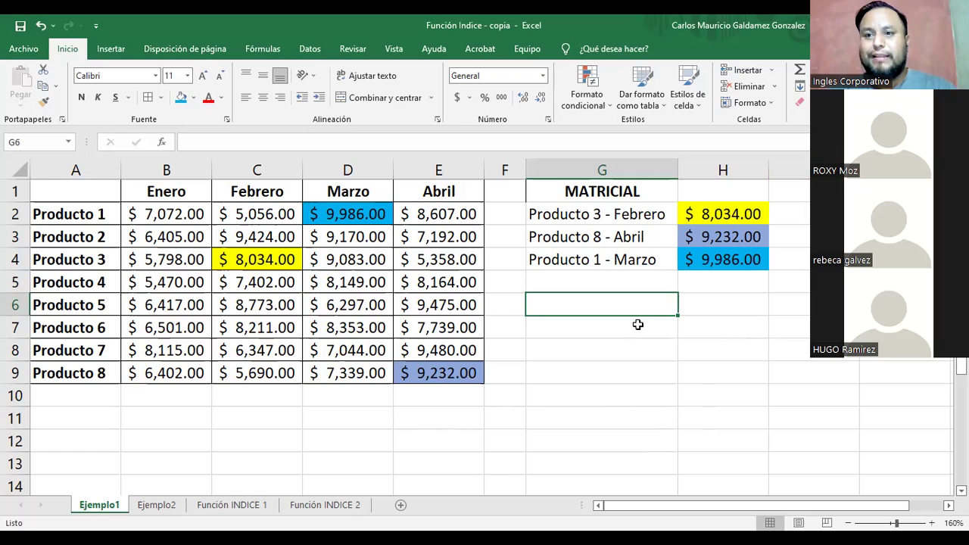
{"action": "left_click_drag", "start_coordinate": [564, 213], "coordinate": [688, 262]}
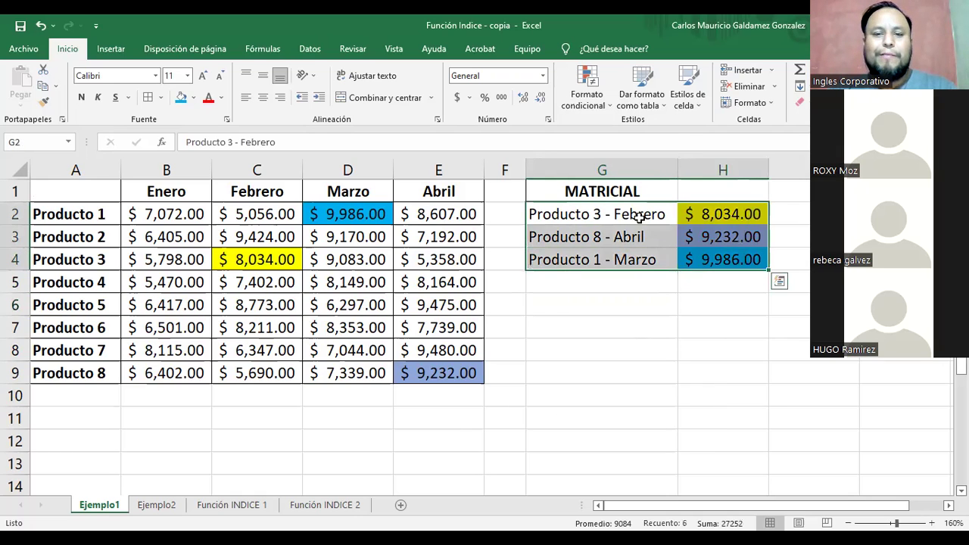
{"action": "left_click", "coordinate": [588, 190]}
{"action": "left_click", "coordinate": [149, 99]}
{"action": "left_click", "coordinate": [579, 258]}
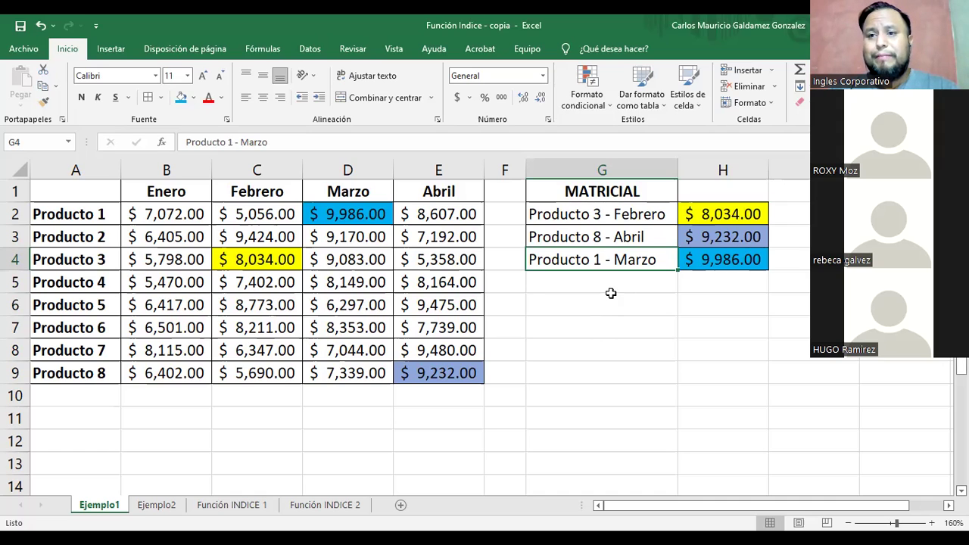
{"action": "left_click", "coordinate": [496, 376]}
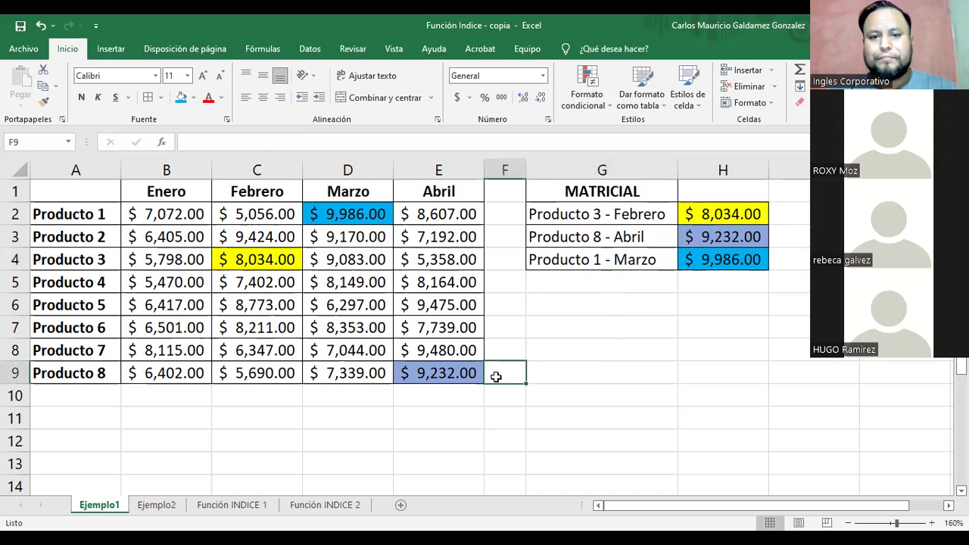
{"action": "left_click_drag", "start_coordinate": [570, 377], "coordinate": [696, 376]}
{"action": "mouse_move", "coordinate": [606, 281]}
{"action": "left_mouse_down"}
{"action": "mouse_move", "coordinate": [691, 372]}
{"action": "mouse_move", "coordinate": [688, 385]}
{"action": "left_mouse_up"}
{"action": "left_click", "coordinate": [659, 375]}
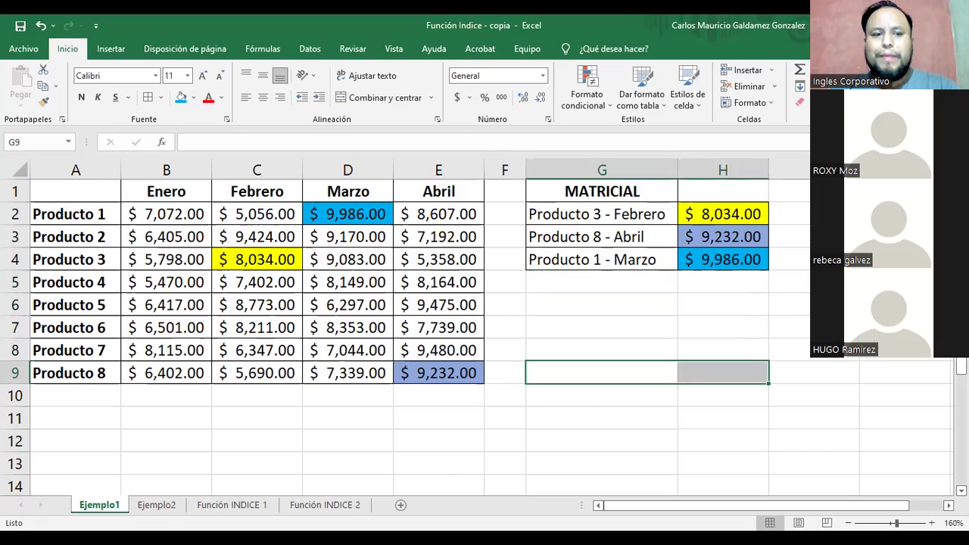
- Switch to the sheet Ejemplo2 with the sales grouped into Categoria A and Categoria B
{"action": "left_click", "coordinate": [157, 504]}
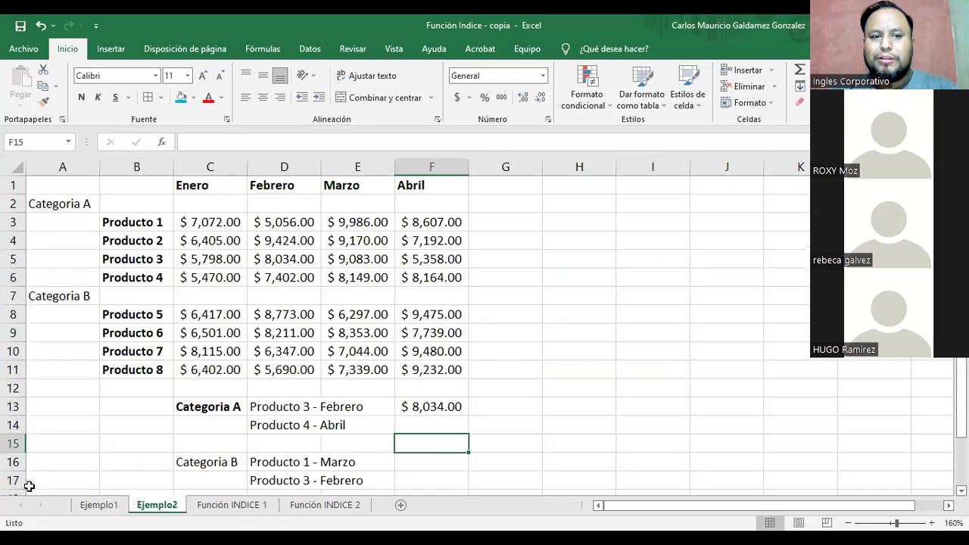
- Clear the old result in F13 and move the Categoria A and B lookup labels from C13:D17 to H3:I7
{"action": "left_click", "coordinate": [409, 404]}
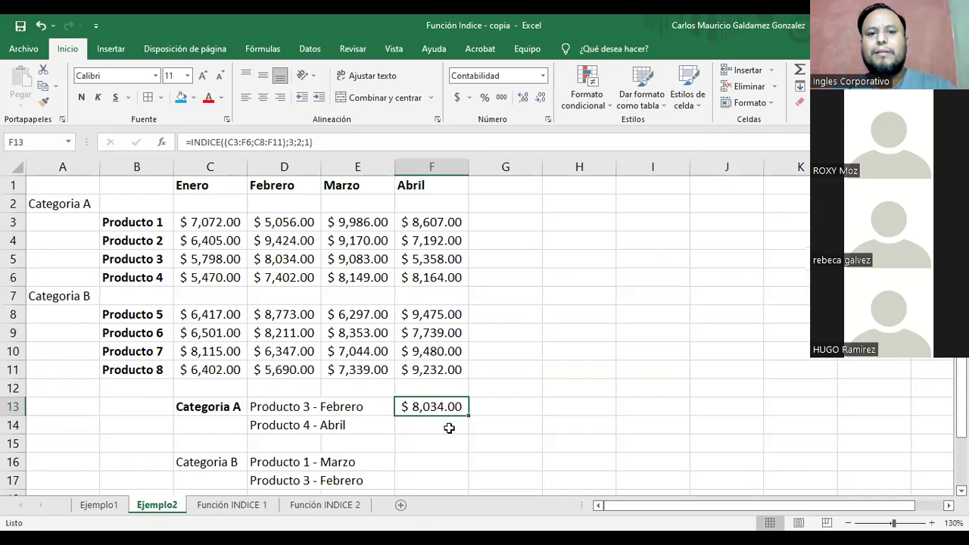
{"action": "key", "text": "Delete"}
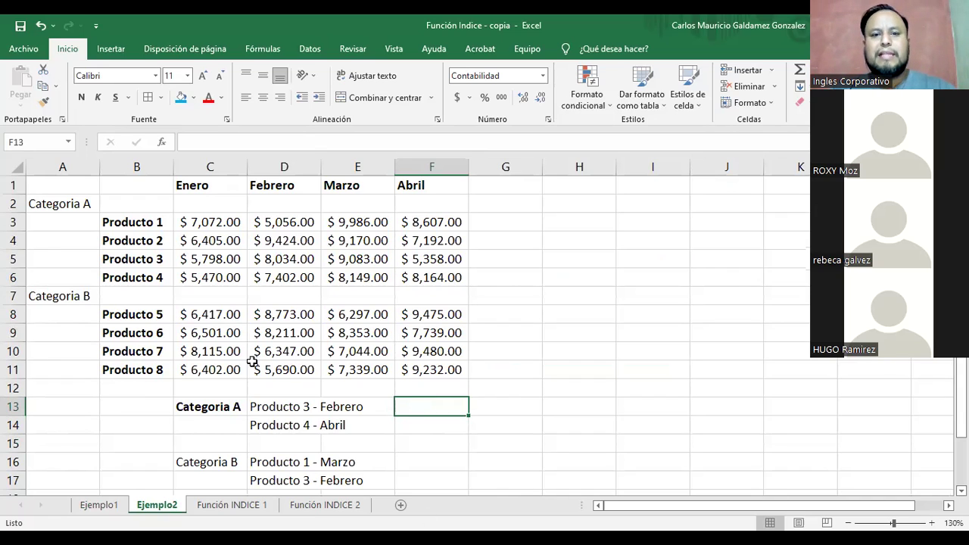
{"action": "left_click", "coordinate": [215, 409]}
{"action": "left_click_drag", "start_coordinate": [249, 422], "coordinate": [260, 481]}
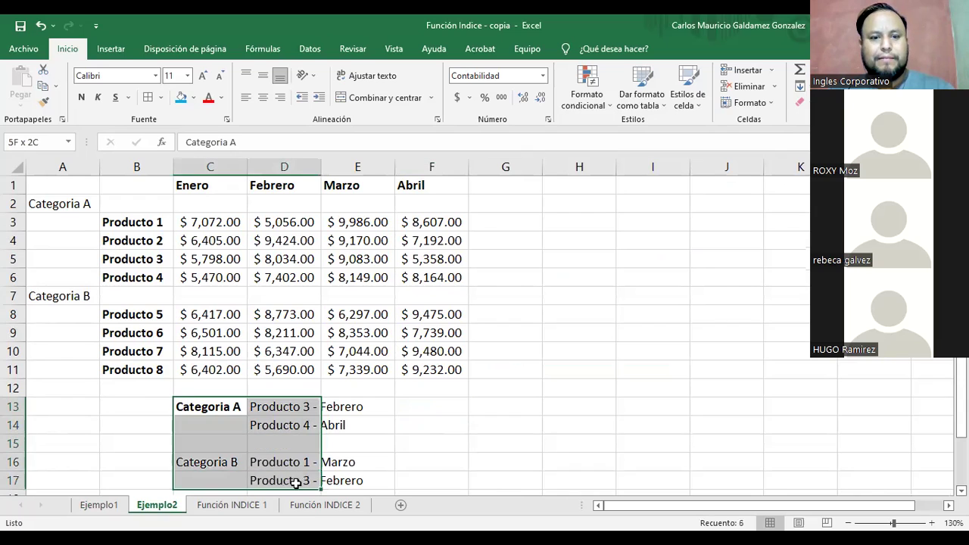
{"action": "left_click_drag", "start_coordinate": [386, 462], "coordinate": [649, 309]}
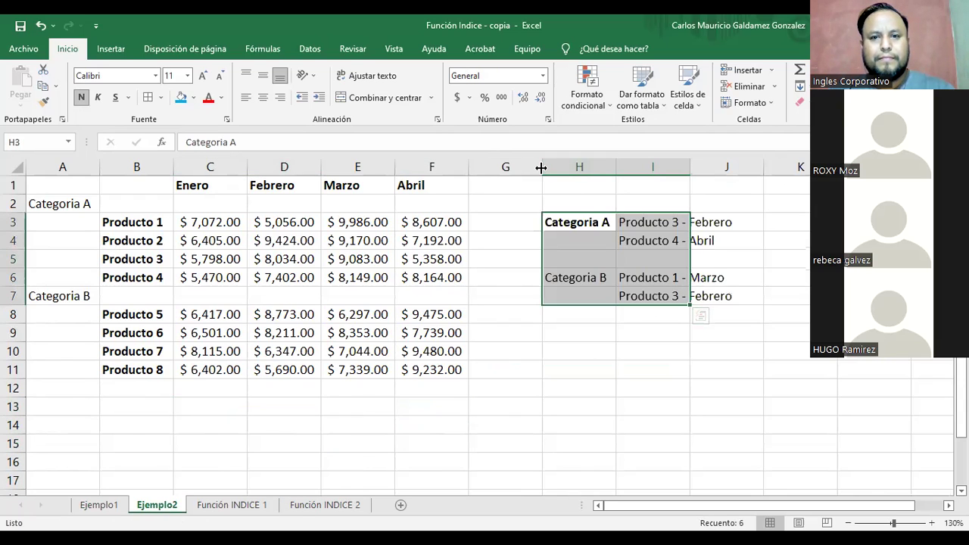
- Narrow the empty column G and fit columns A and B to their contents
{"action": "left_click_drag", "start_coordinate": [541, 167], "coordinate": [502, 167]}
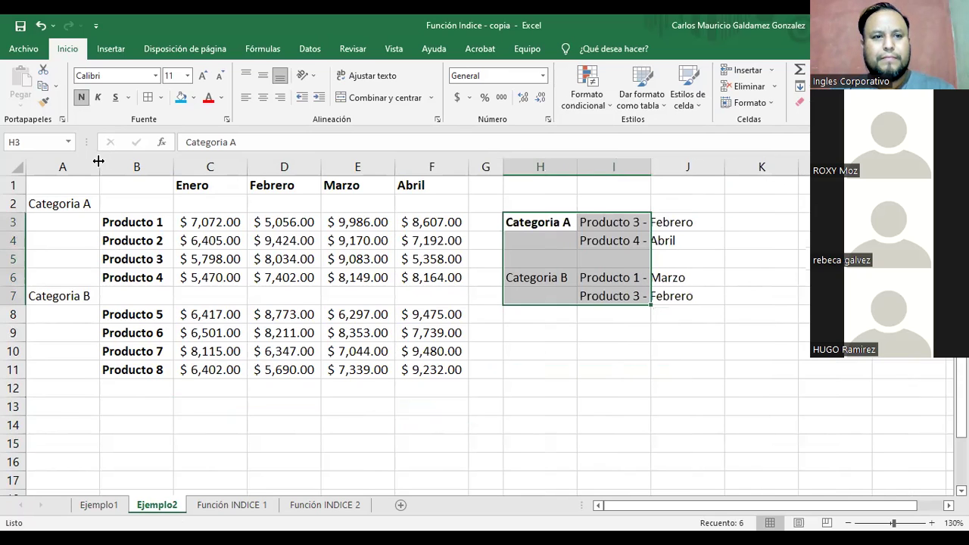
{"action": "double_click", "coordinate": [172, 166]}
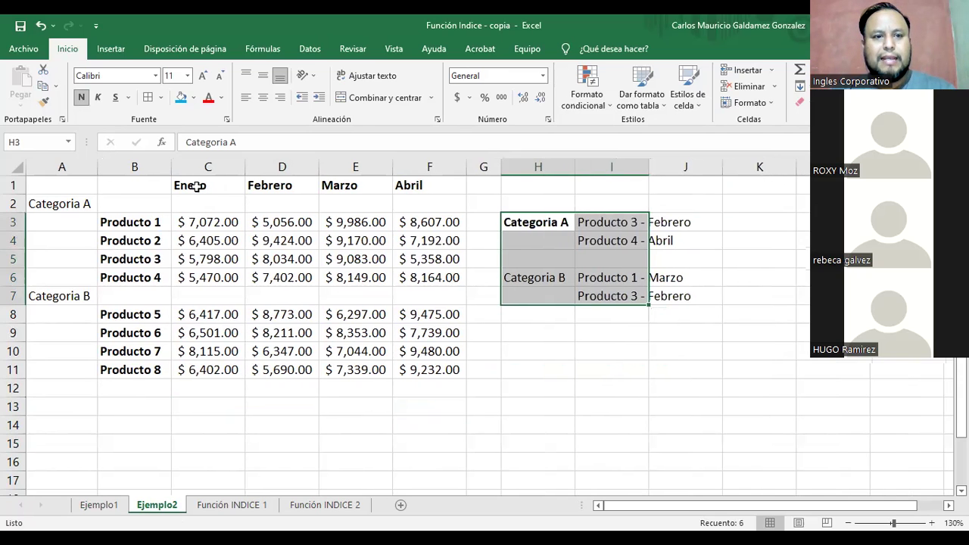
- Copy the labels Producto 1 to Producto 4 from B3:B6 over the Categoria B product labels in B8:B11
{"action": "left_click_drag", "start_coordinate": [144, 221], "coordinate": [143, 274]}
{"action": "key", "text": "ctrl+c"}
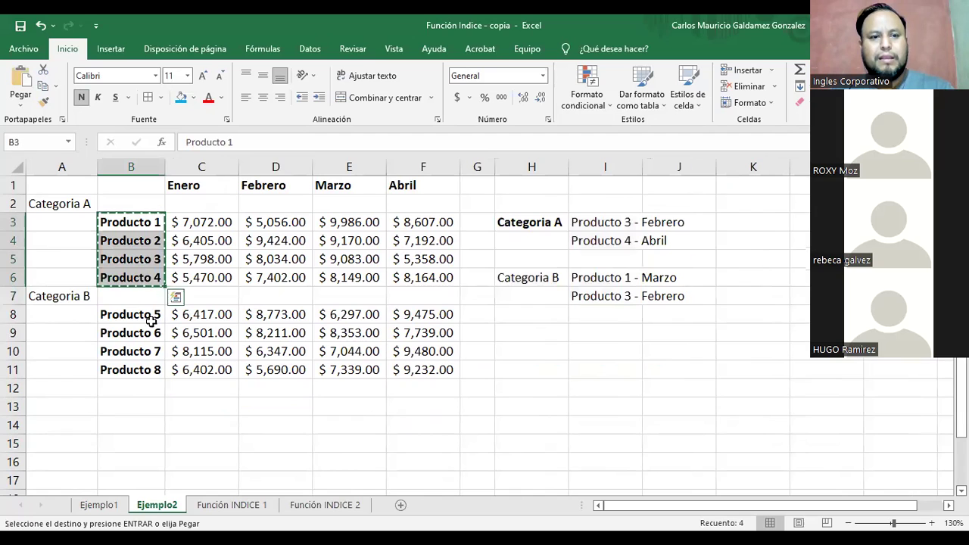
{"action": "left_click", "coordinate": [142, 314]}
{"action": "left_click_drag", "start_coordinate": [144, 358], "coordinate": [147, 370]}
{"action": "key", "text": "ctrl+v"}
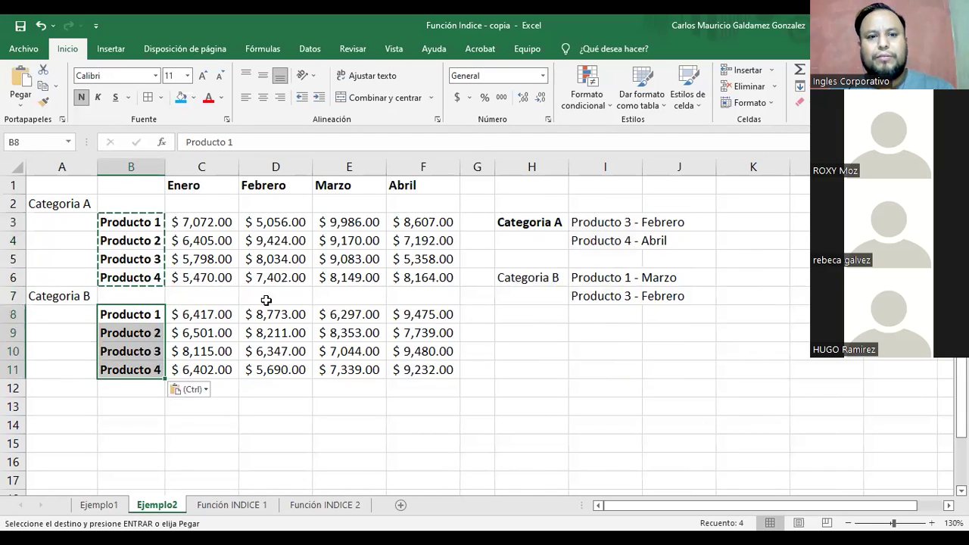
- Fit the month columns C to F and the lookup label columns H and I to their contents
{"action": "double_click", "coordinate": [313, 166]}
{"action": "double_click", "coordinate": [313, 165]}
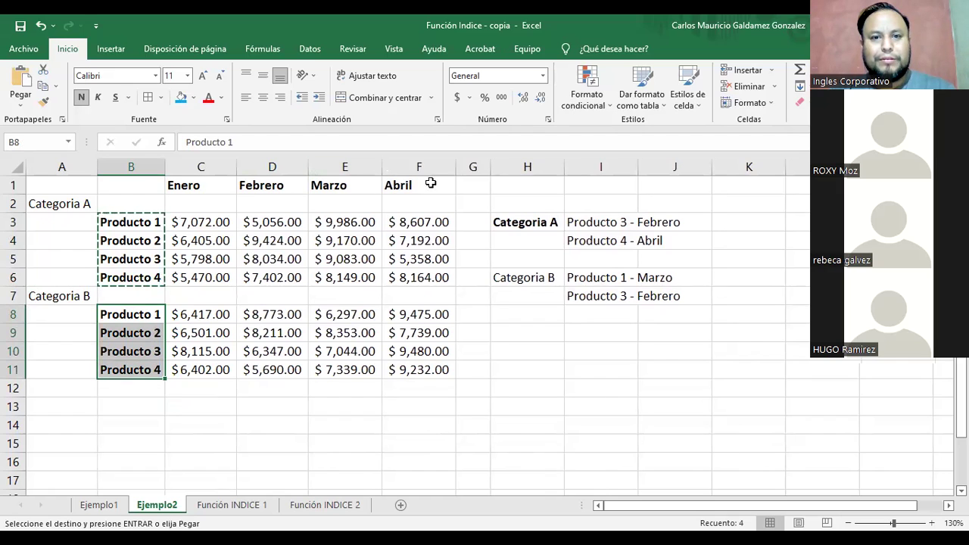
{"action": "double_click", "coordinate": [454, 165]}
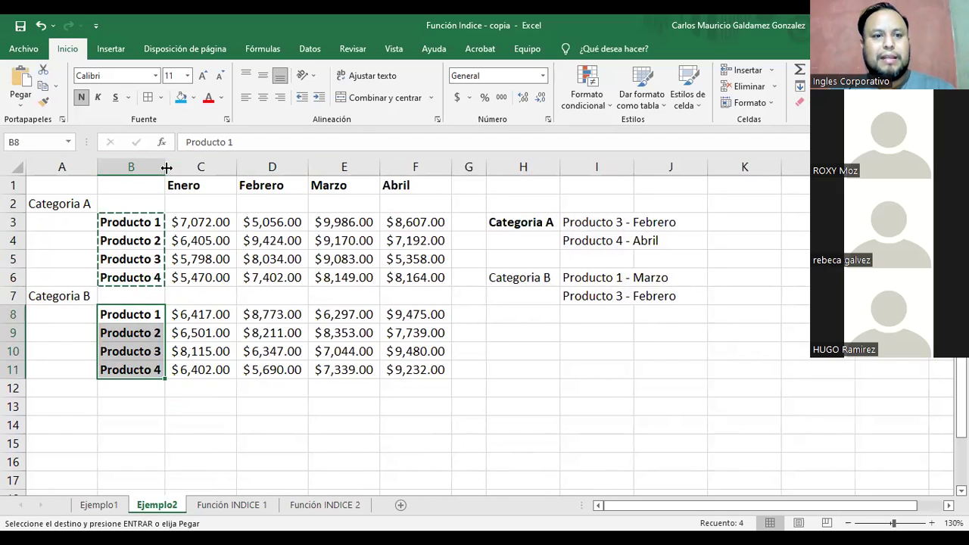
{"action": "key", "text": "Escape"}
{"action": "left_click", "coordinate": [250, 364]}
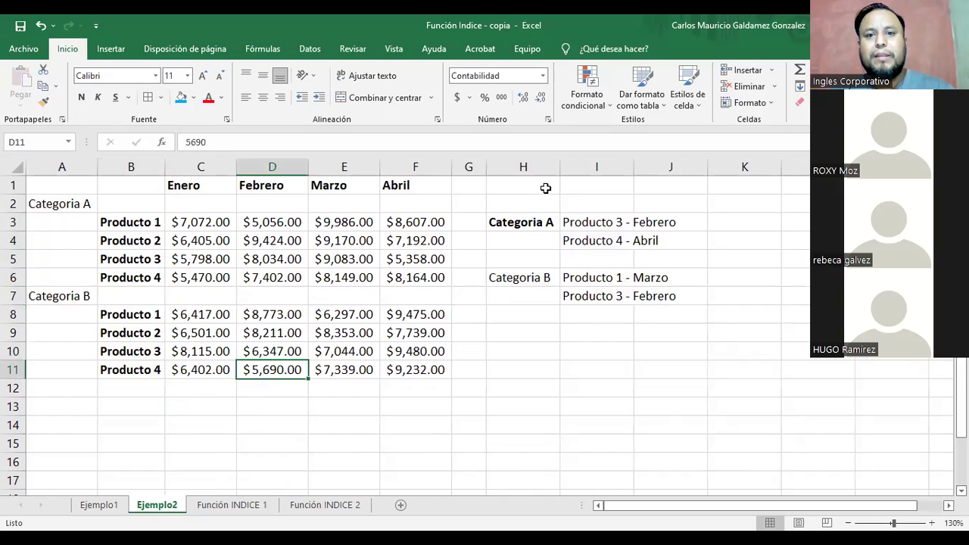
{"action": "double_click", "coordinate": [560, 166]}
{"action": "double_click", "coordinate": [633, 167]}
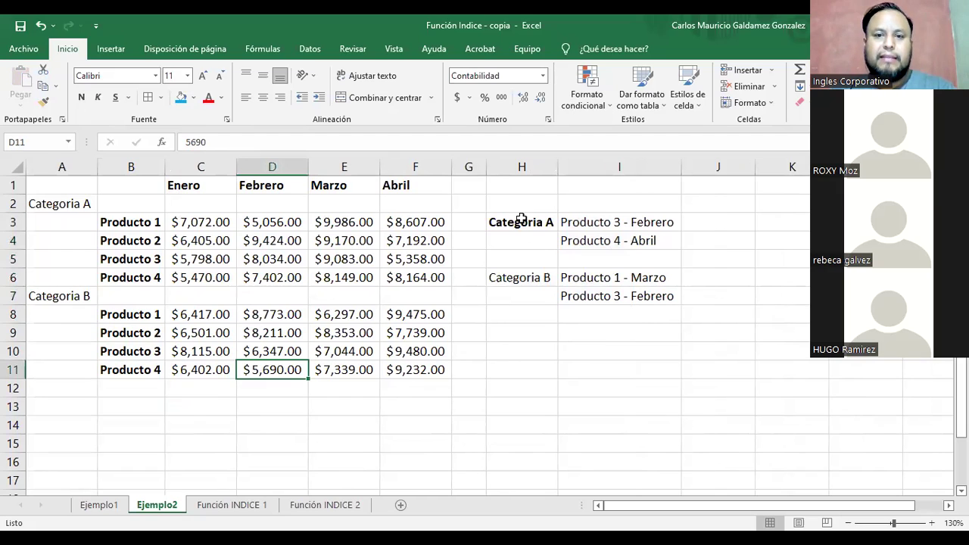
- Examine the product and month lookups listed for Categoria A and Categoria B alongside the matching sales blocks in the table
{"action": "left_click_drag", "start_coordinate": [521, 221], "coordinate": [642, 236]}
{"action": "left_click", "coordinate": [504, 279]}
{"action": "left_click_drag", "start_coordinate": [504, 279], "coordinate": [590, 296]}
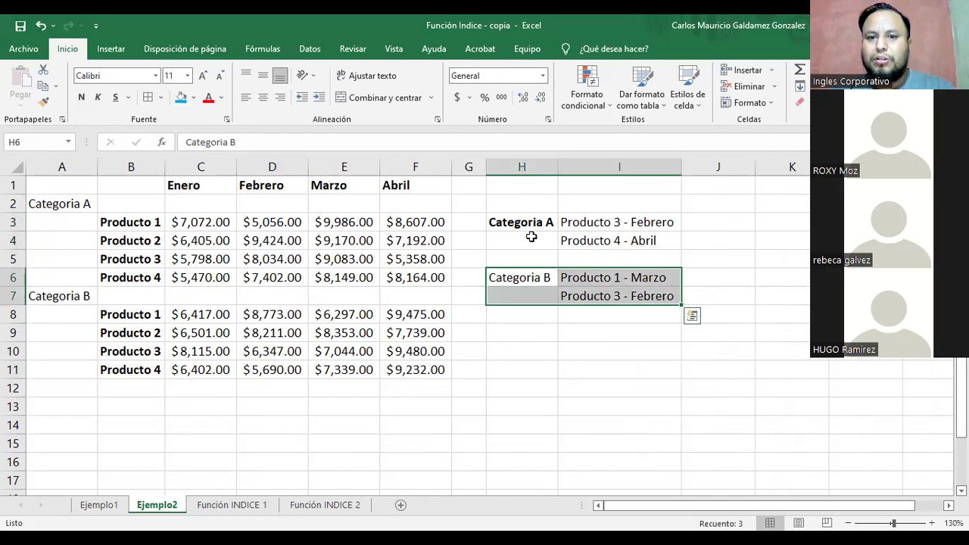
{"action": "left_click", "coordinate": [522, 278]}
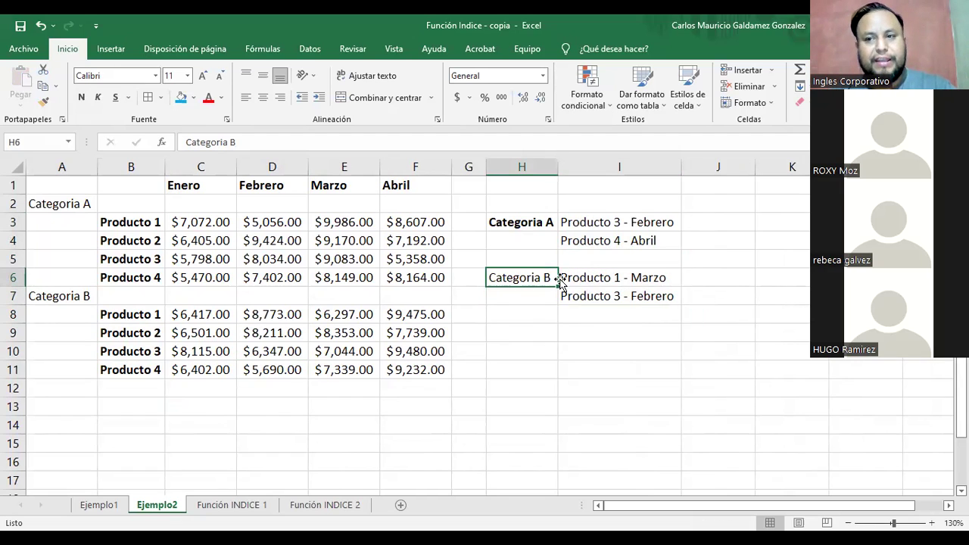
{"action": "mouse_move", "coordinate": [594, 278]}
{"action": "left_mouse_down"}
{"action": "mouse_move", "coordinate": [597, 305]}
{"action": "mouse_move", "coordinate": [595, 293]}
{"action": "left_mouse_up"}
{"action": "left_click", "coordinate": [549, 277]}
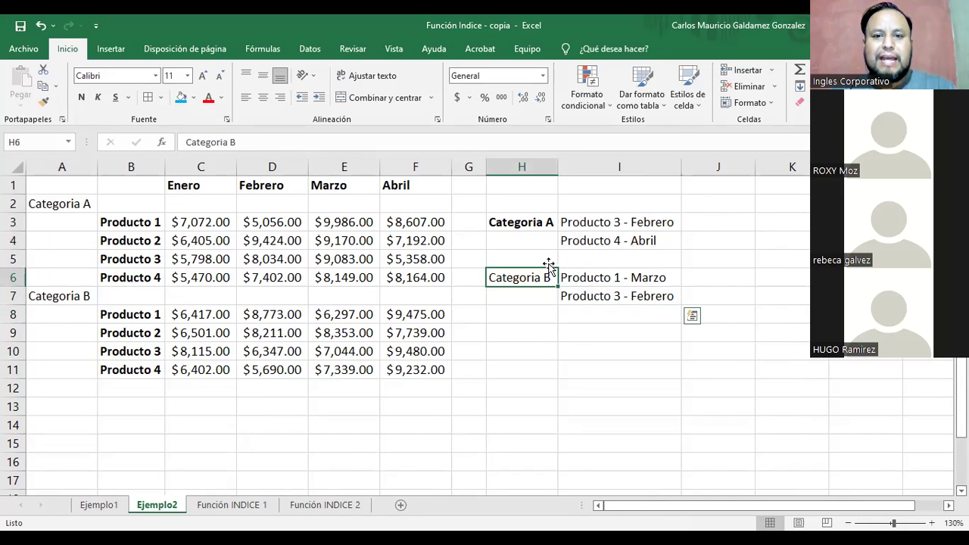
{"action": "left_click_drag", "start_coordinate": [521, 223], "coordinate": [614, 242]}
{"action": "left_click_drag", "start_coordinate": [60, 204], "coordinate": [414, 277]}
{"action": "left_click_drag", "start_coordinate": [130, 317], "coordinate": [415, 370]}
{"action": "left_click_drag", "start_coordinate": [123, 228], "coordinate": [410, 277]}
{"action": "left_click", "coordinate": [410, 277]}
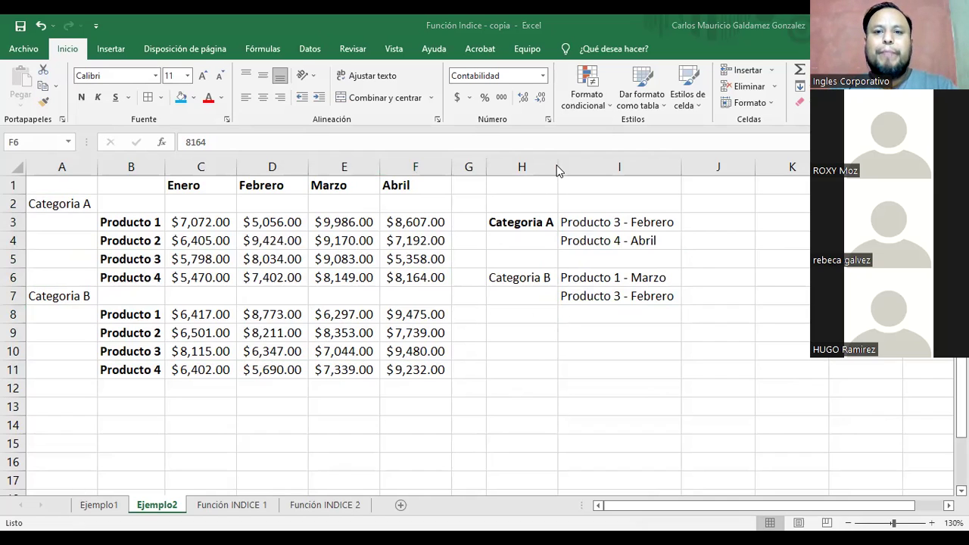
{"action": "left_click", "coordinate": [589, 220]}
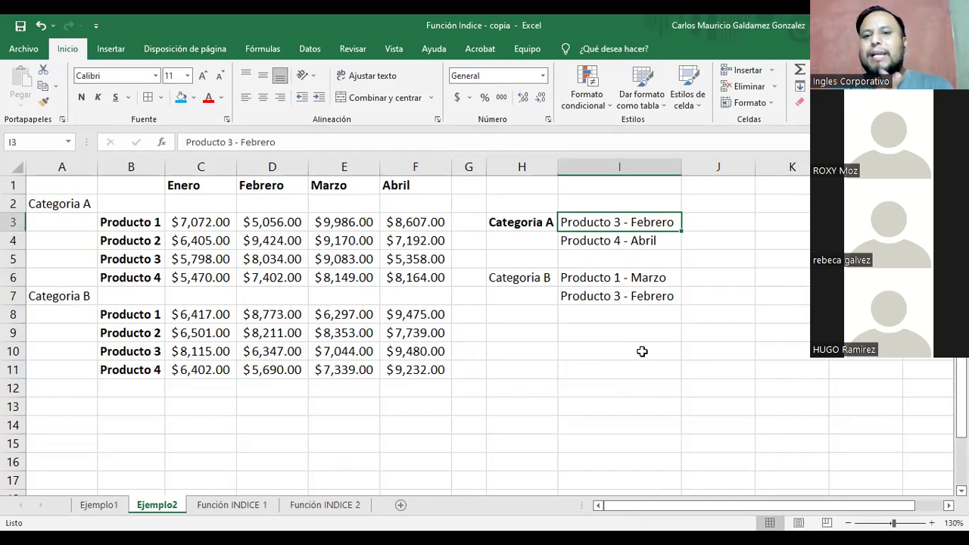
{"action": "left_click", "coordinate": [704, 241]}
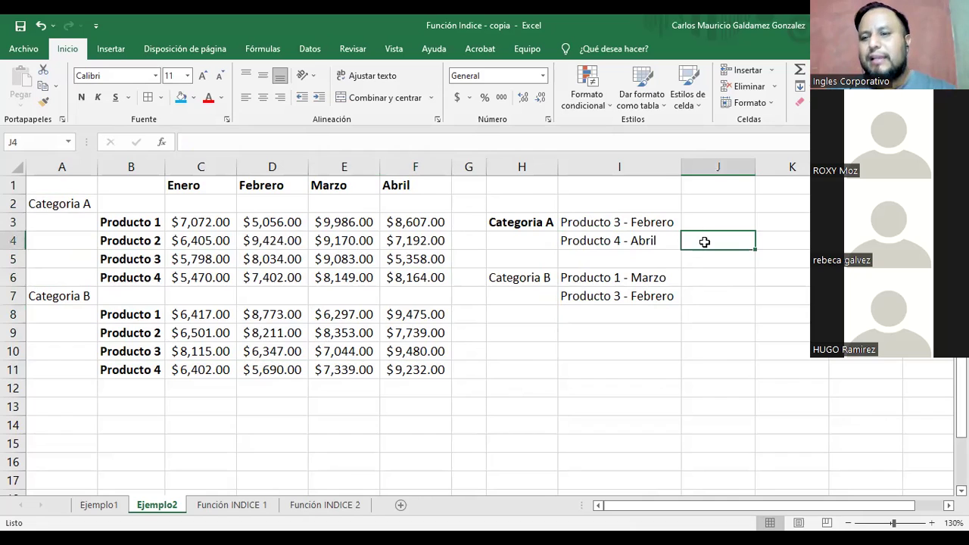
{"action": "left_click", "coordinate": [703, 221]}
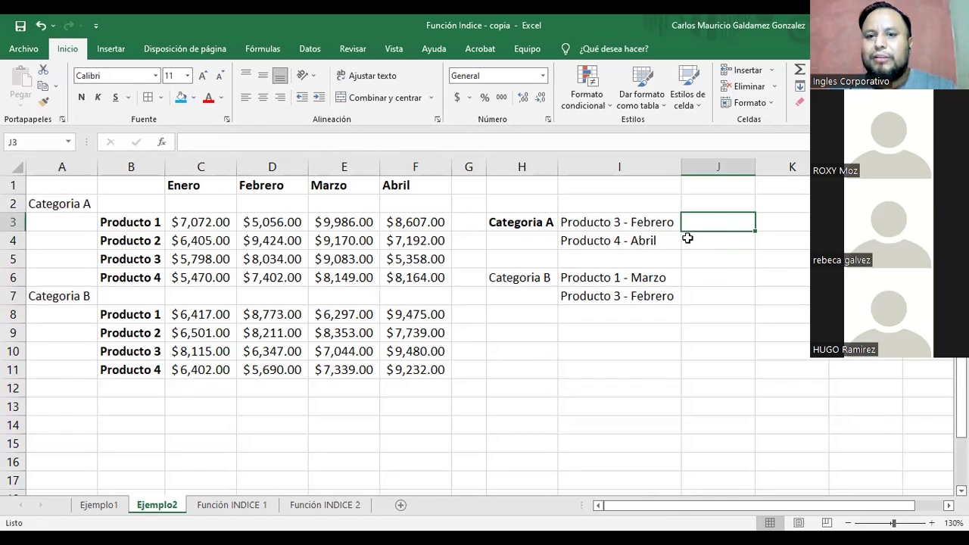
{"action": "left_click", "coordinate": [709, 239]}
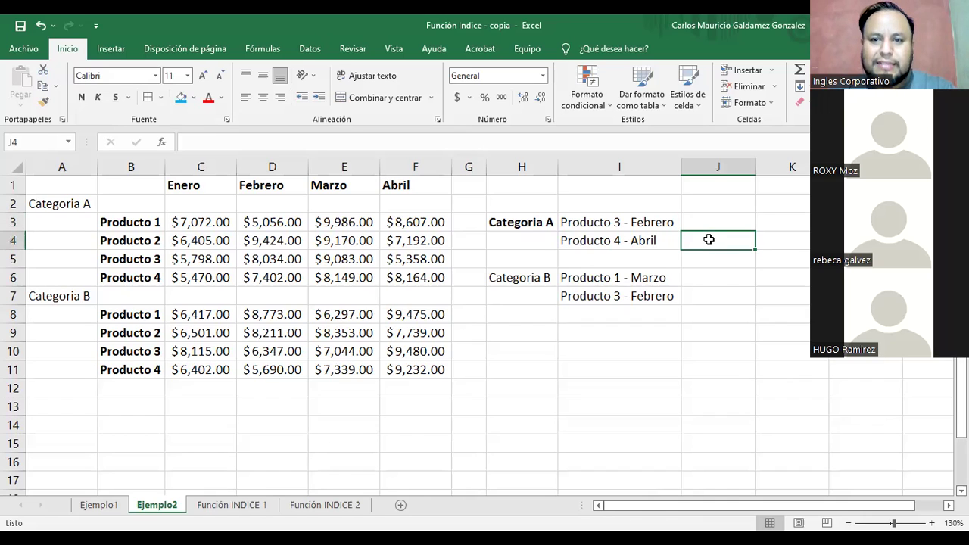
{"action": "left_click", "coordinate": [704, 277]}
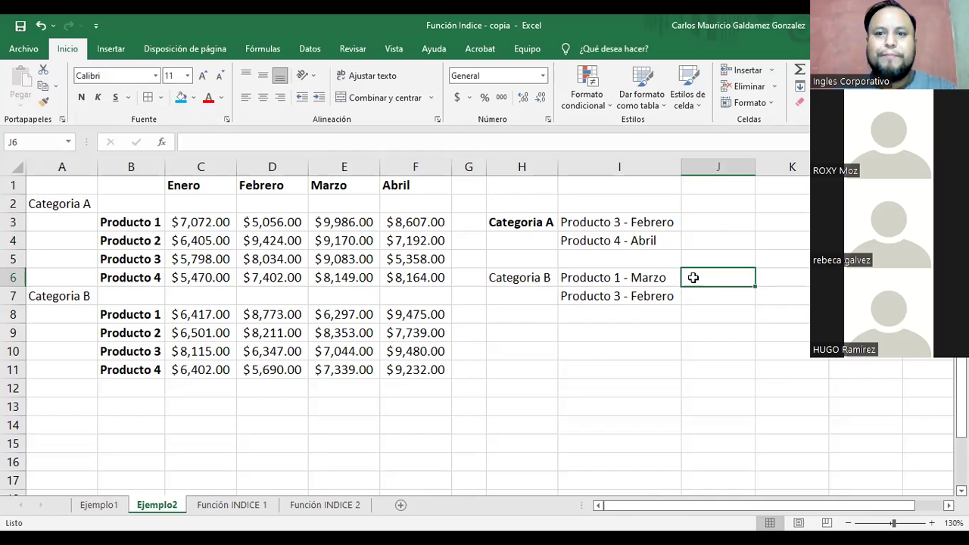
{"action": "left_click", "coordinate": [688, 221]}
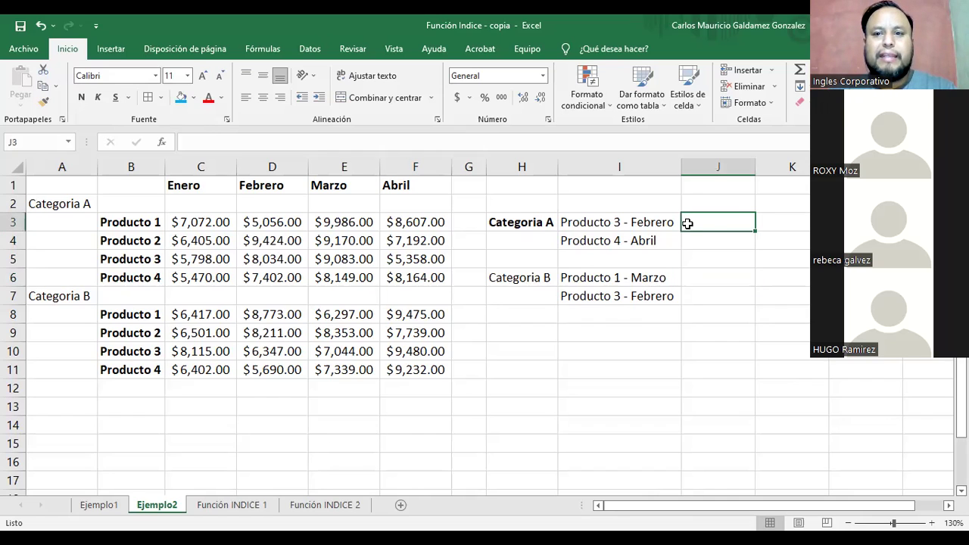
- Begin an INDICE formula in J6 with both category ranges as its reference, =INDICE((C3:F6;C8:F11);, for Categoria B, Producto 1 - Marzo
{"action": "left_click", "coordinate": [695, 277]}
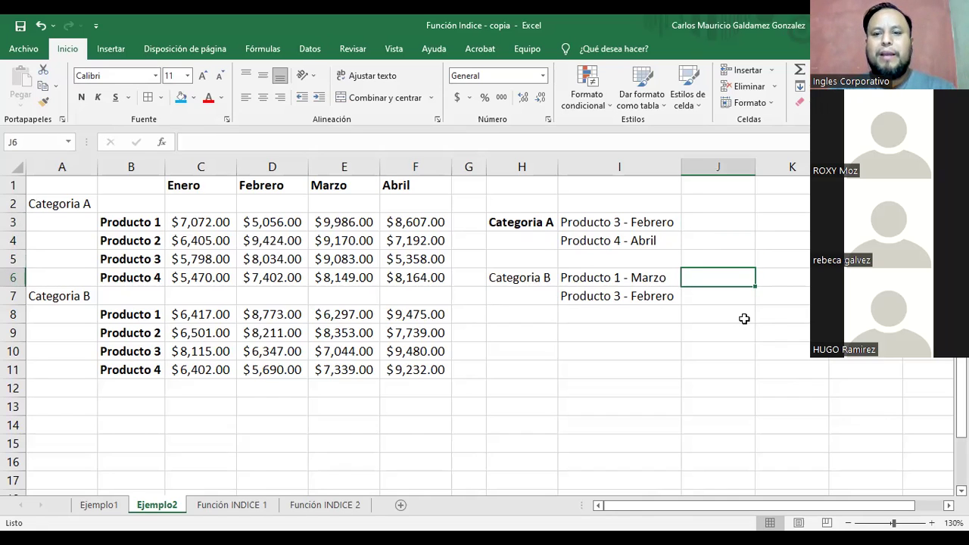
{"action": "type", "text": "="}
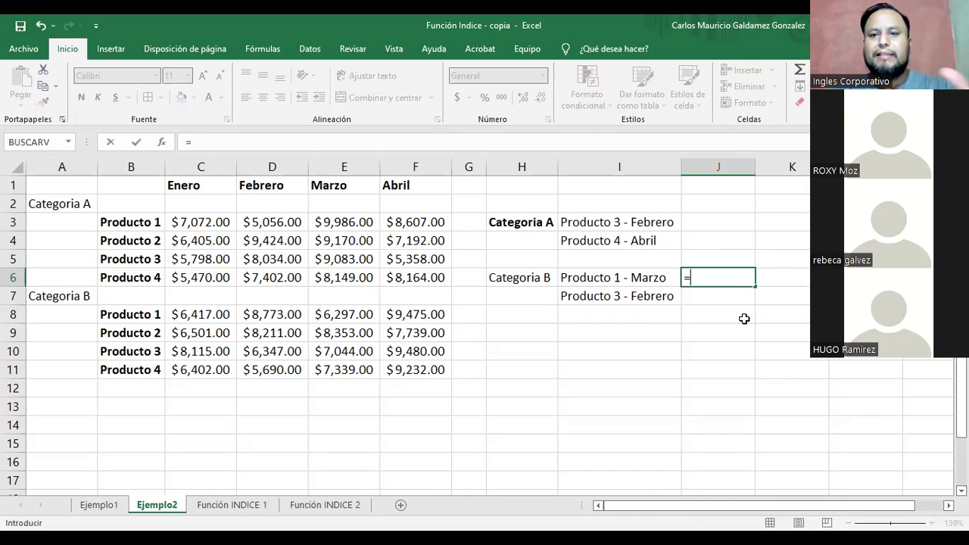
{"action": "type", "text": "INDICE("}
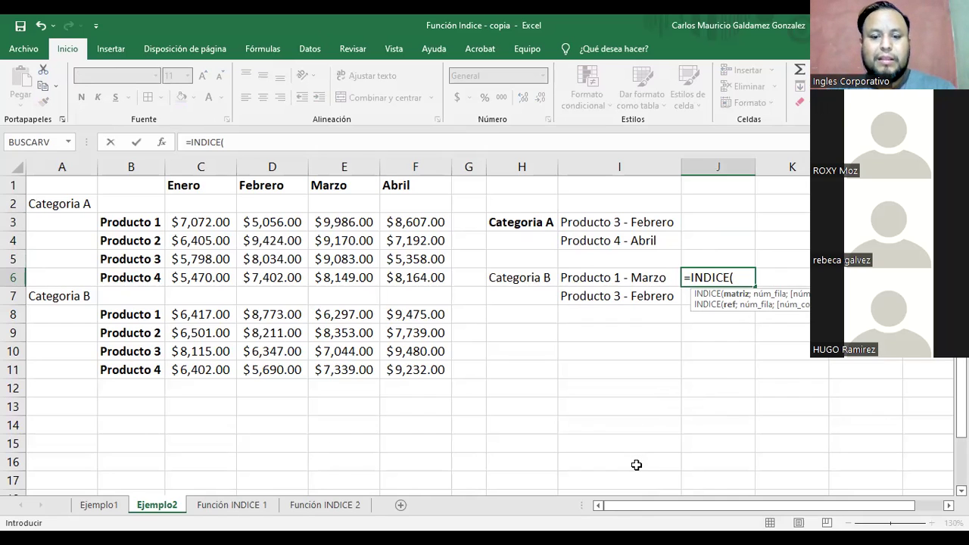
{"action": "type", "text": "("}
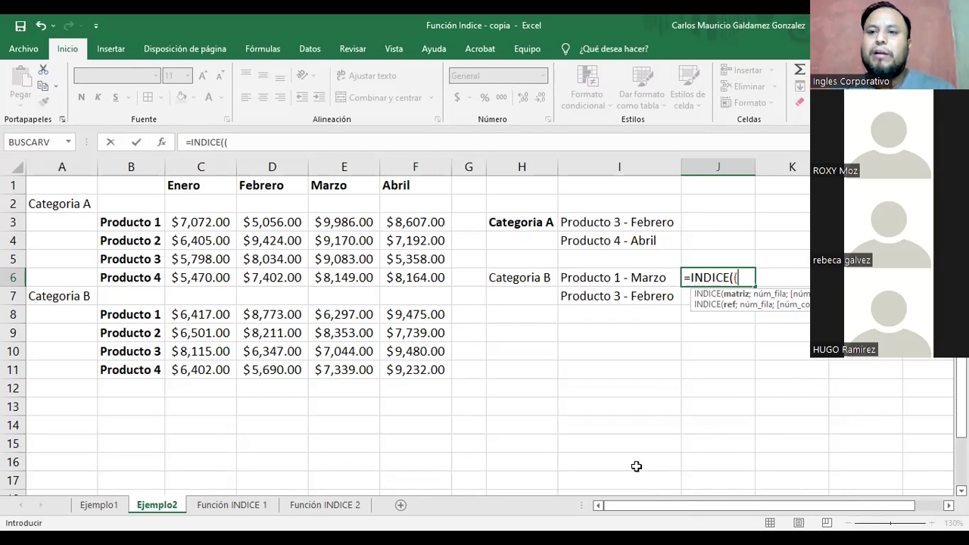
{"action": "left_click", "coordinate": [216, 222]}
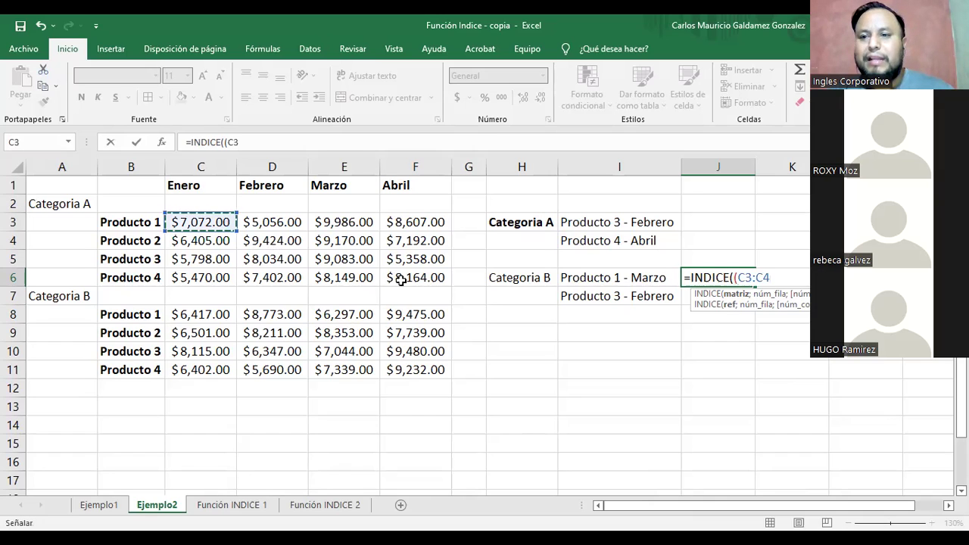
{"action": "left_click_drag", "start_coordinate": [401, 278], "coordinate": [401, 279]}
{"action": "type", "text": ";"}
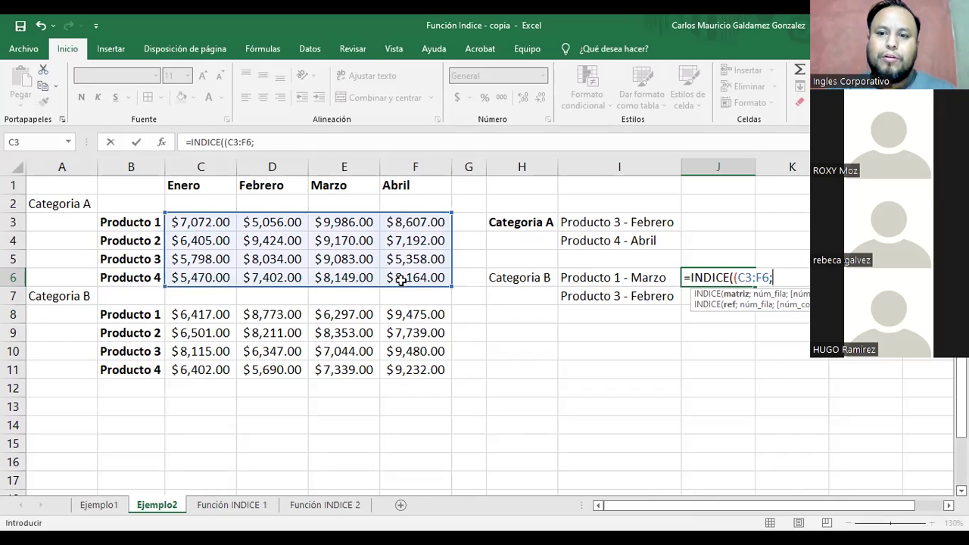
{"action": "left_click", "coordinate": [221, 316]}
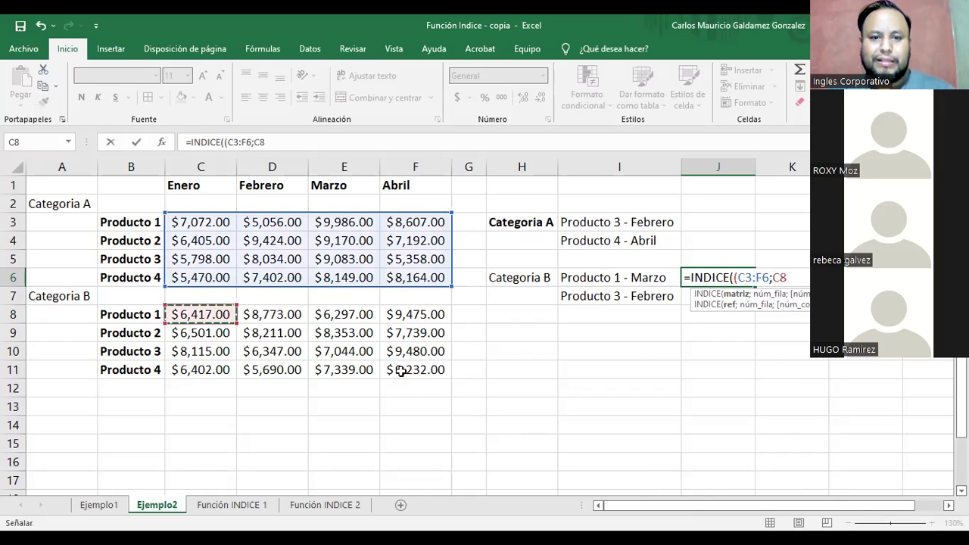
{"action": "left_click_drag", "start_coordinate": [401, 371], "coordinate": [401, 371]}
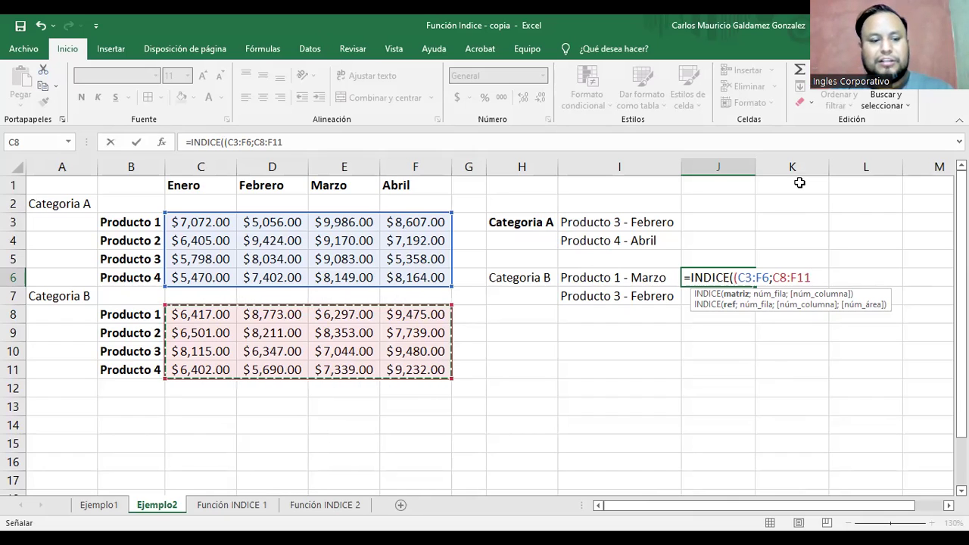
{"action": "type", "text": ")"}
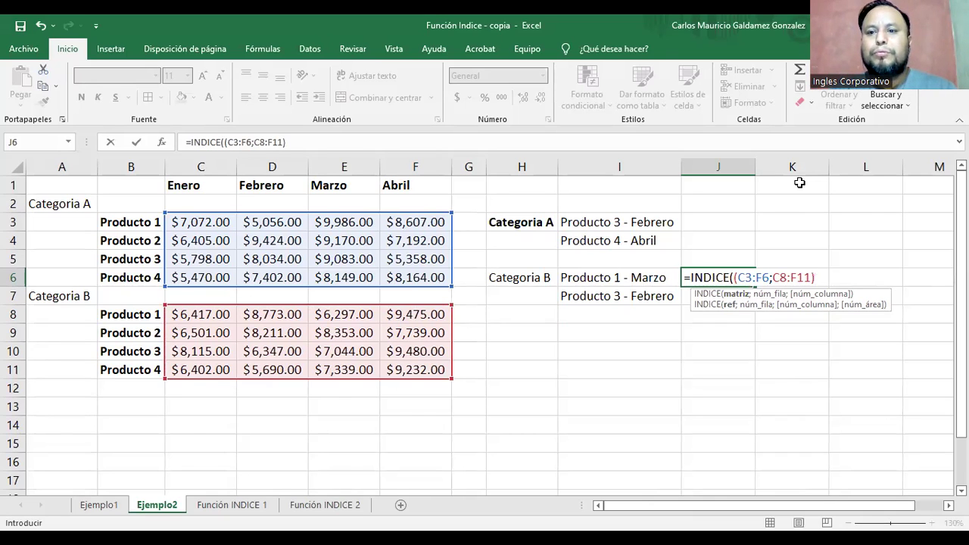
{"action": "type", "text": ";"}
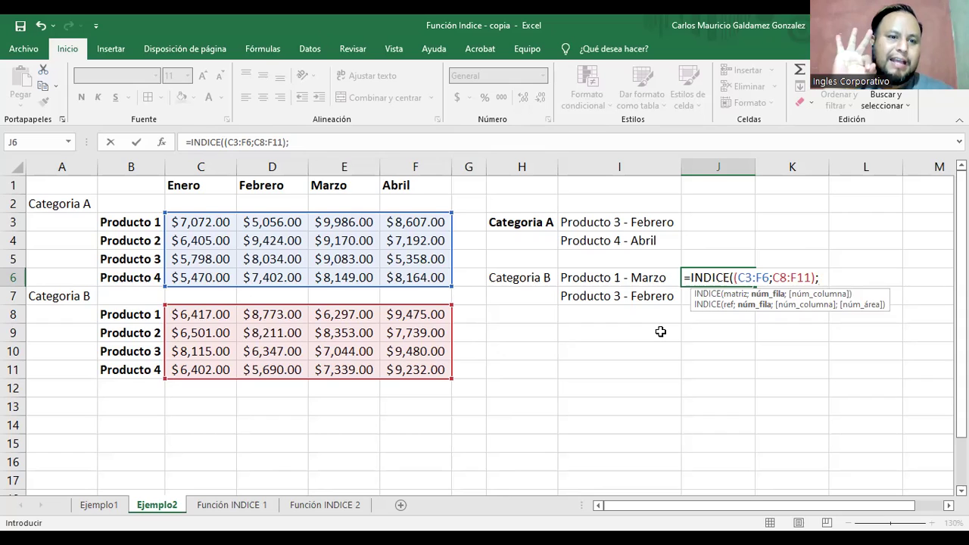
{"action": "type", "text": "3"}
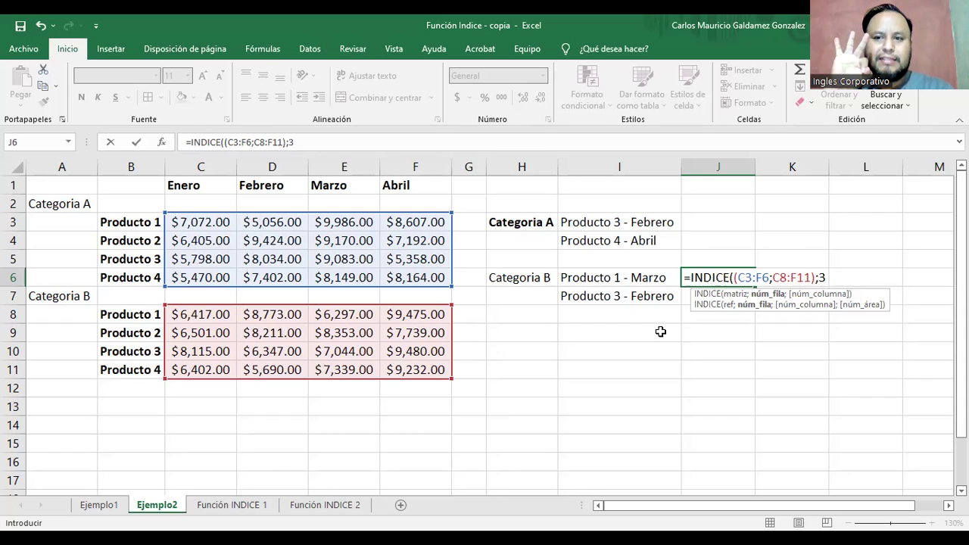
{"action": "type", "text": ";"}
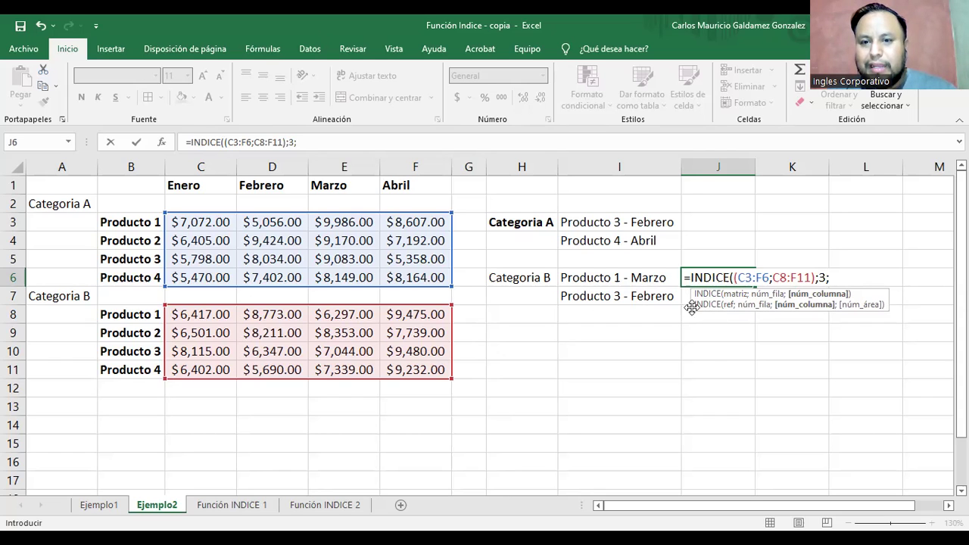
{"action": "key", "text": "BackSpace"}
{"action": "key", "text": "BackSpace"}
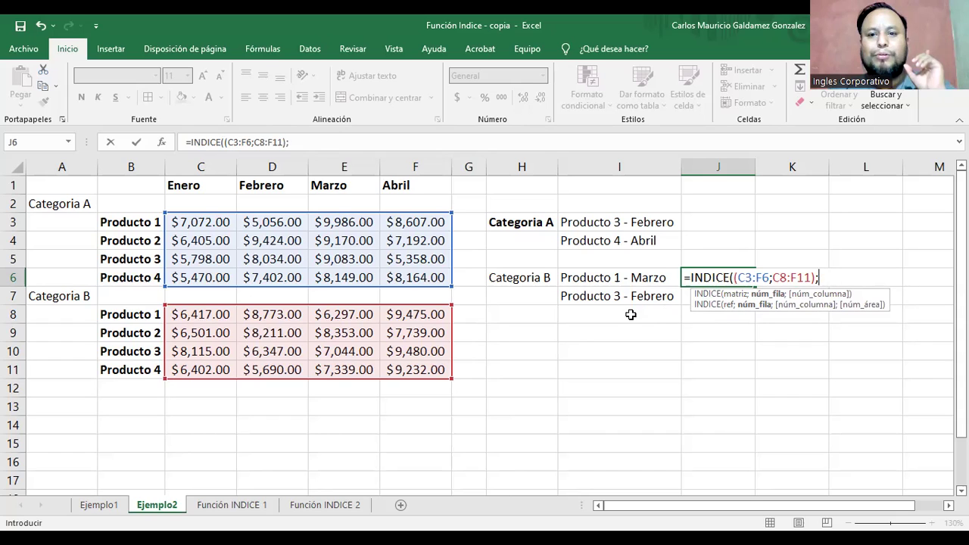
- Complete the INDICE formula in J6 with row 1, column 3 and area 2, giving =INDICE((C3:F6;C8:F11);1;3;2)
{"action": "type", "text": "1"}
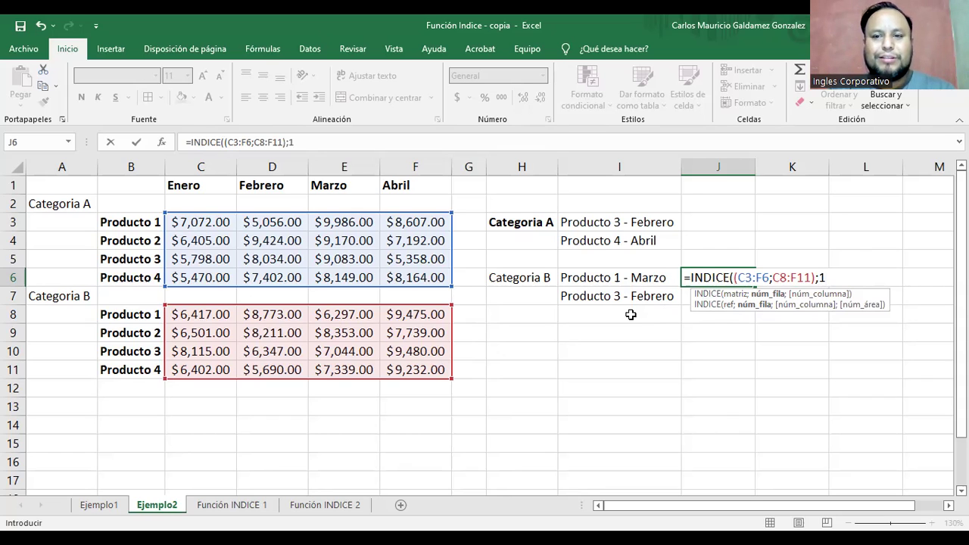
{"action": "type", "text": ";"}
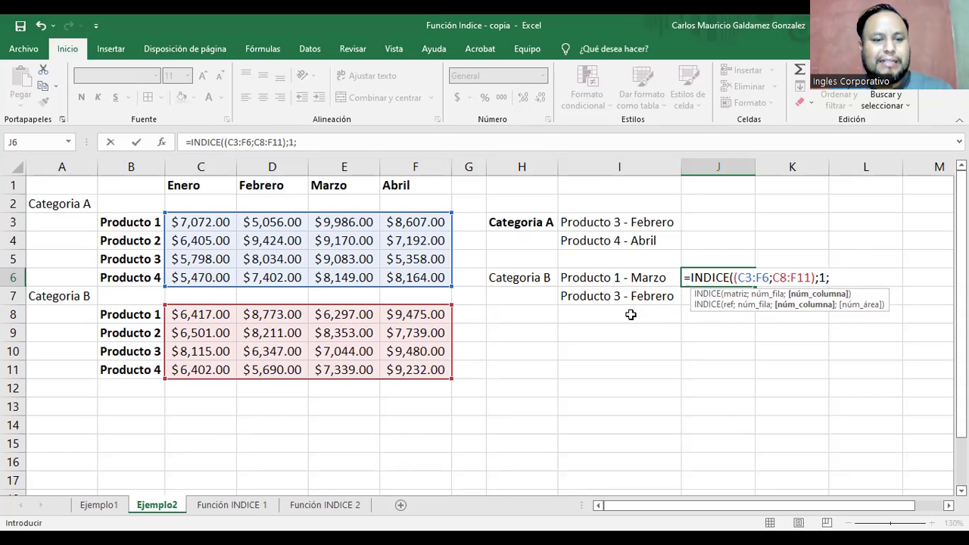
{"action": "type", "text": "3"}
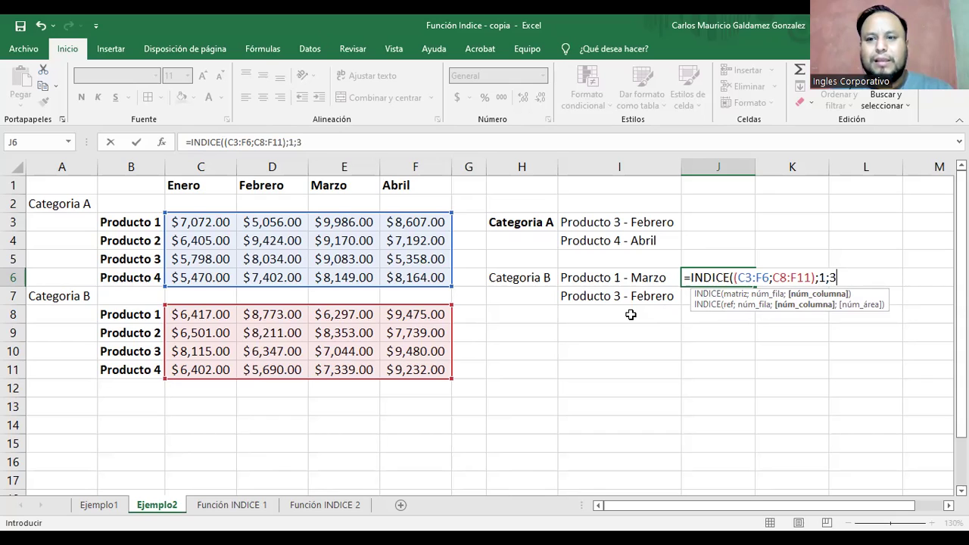
{"action": "type", "text": ")"}
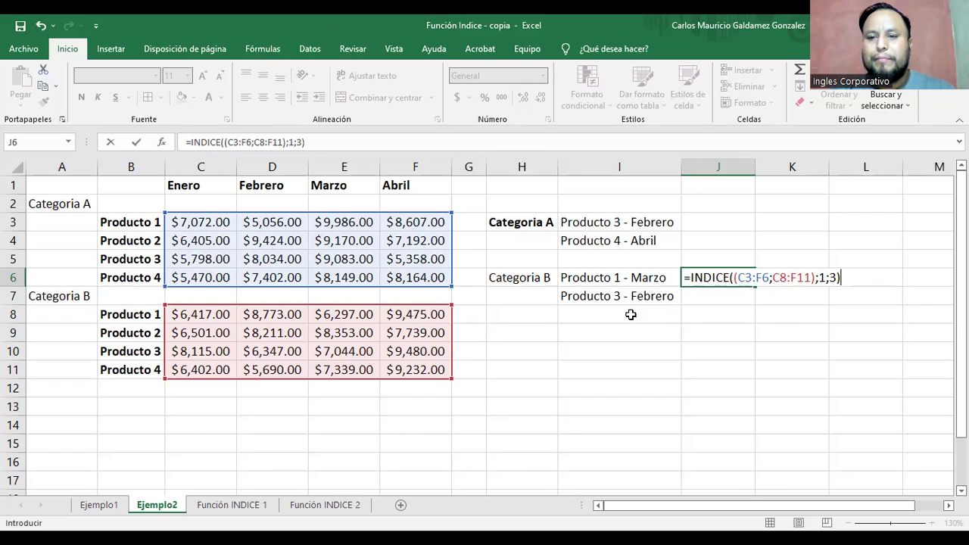
{"action": "key", "text": "BackSpace"}
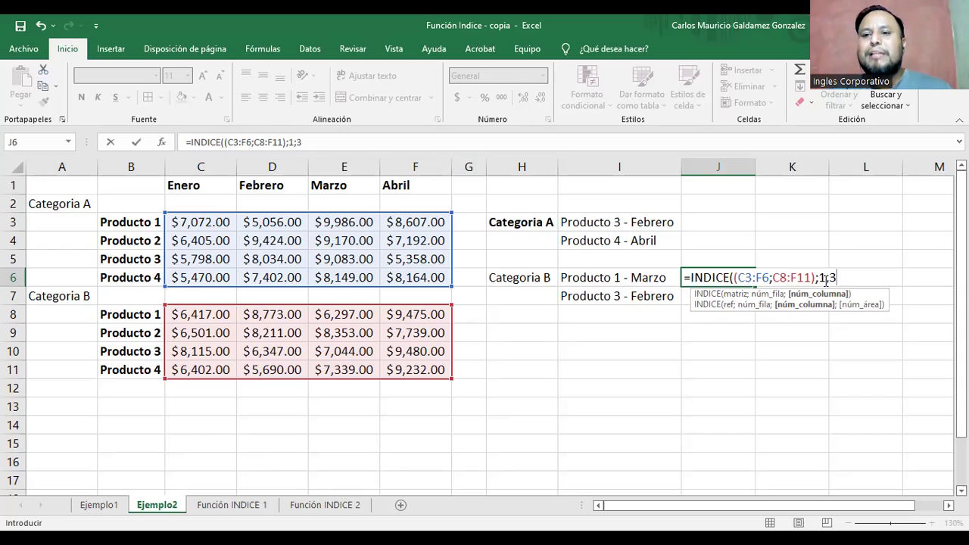
{"action": "left_click_drag", "start_coordinate": [818, 278], "coordinate": [836, 278]}
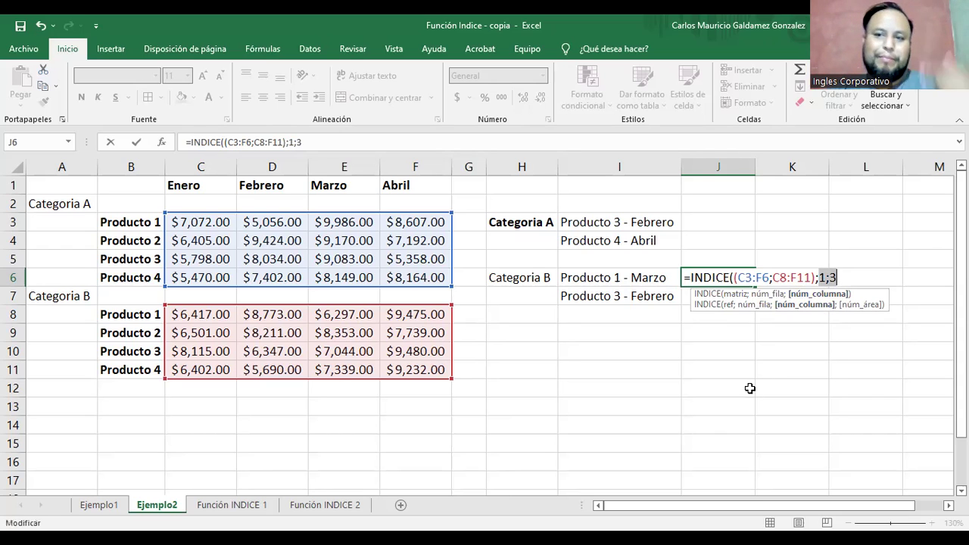
{"action": "left_click", "coordinate": [838, 279]}
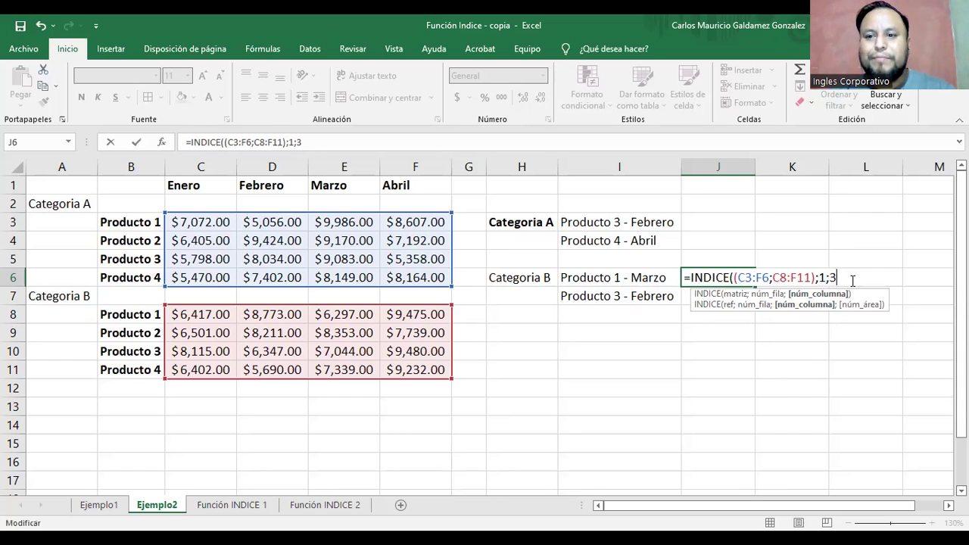
{"action": "type", "text": ";"}
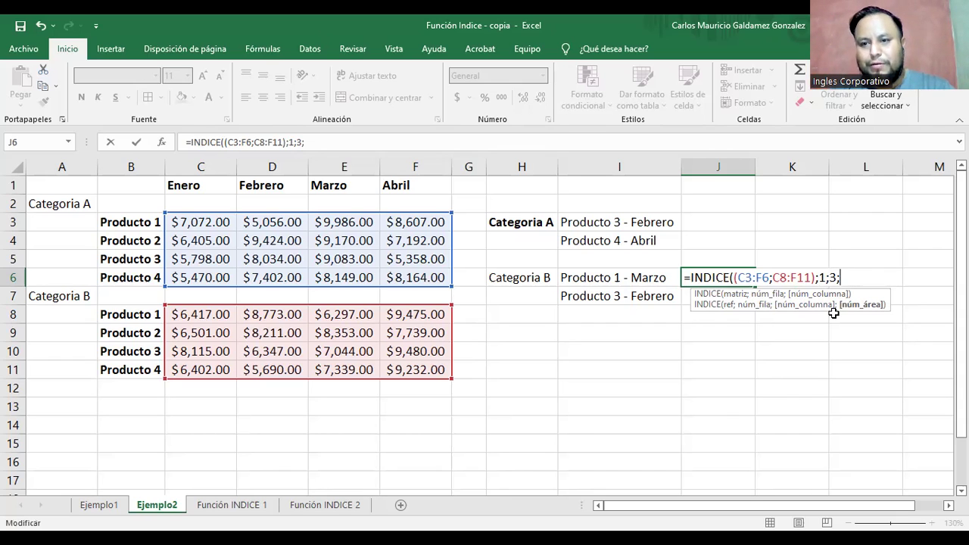
{"action": "type", "text": "2"}
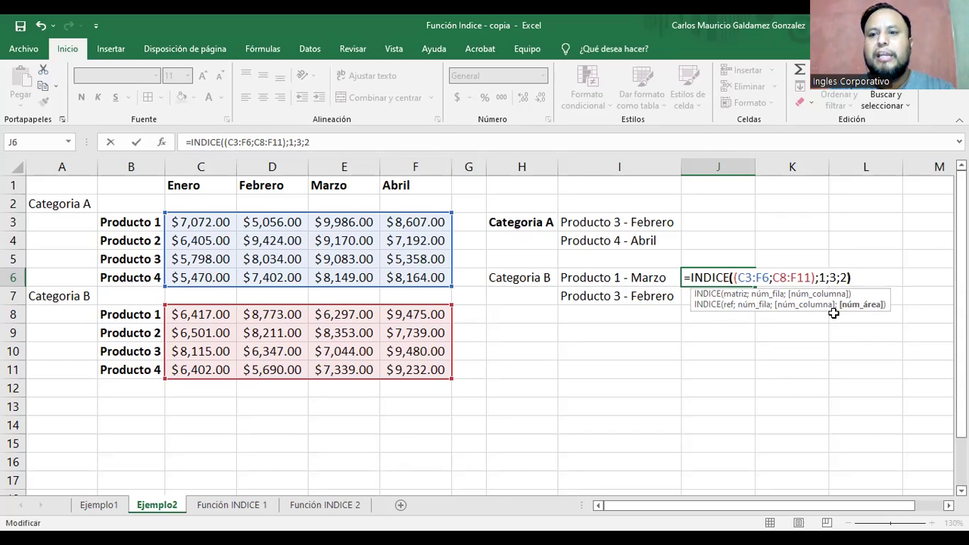
{"action": "type", "text": ")"}
{"action": "key", "text": "Return"}
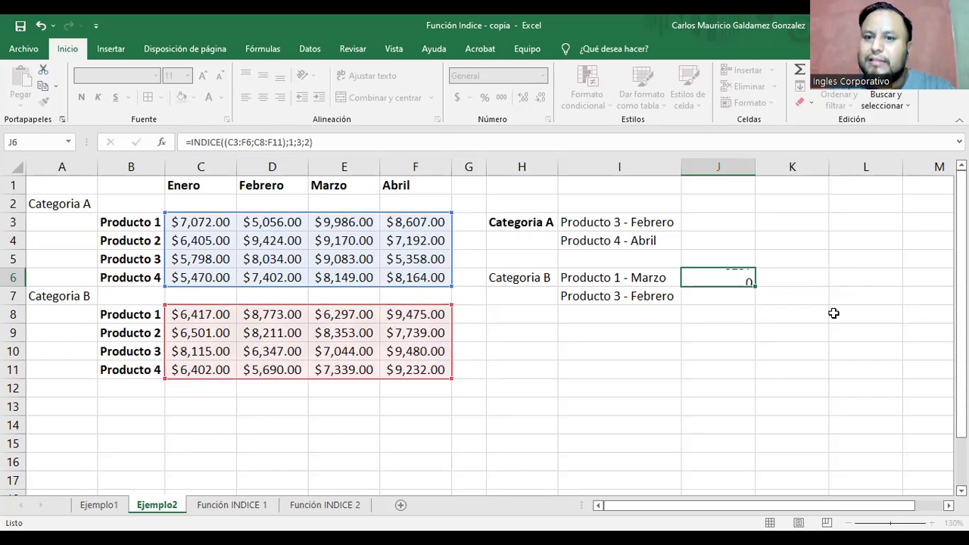
- Apply the Contabilidad number format with the $ symbol to the result cells J3:J4 and J6:J7
{"action": "left_click", "coordinate": [692, 275]}
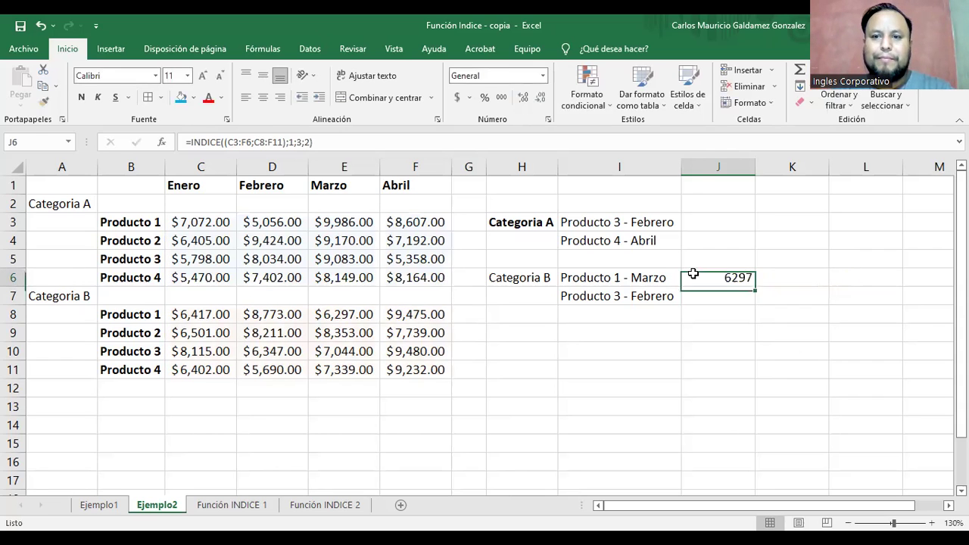
{"action": "left_click_drag", "start_coordinate": [699, 225], "coordinate": [698, 242]}
{"action": "mouse_move", "coordinate": [699, 277]}
{"action": "left_mouse_down"}
{"action": "mouse_move", "coordinate": [704, 313]}
{"action": "mouse_move", "coordinate": [700, 296]}
{"action": "left_mouse_up"}
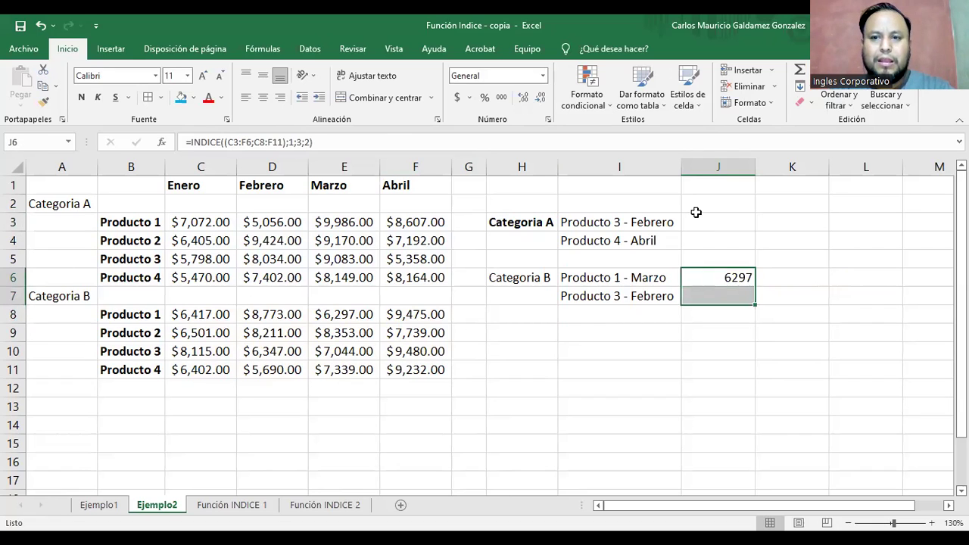
{"action": "left_click_drag", "start_coordinate": [698, 221], "coordinate": [705, 243]}
{"action": "left_click", "coordinate": [456, 97]}
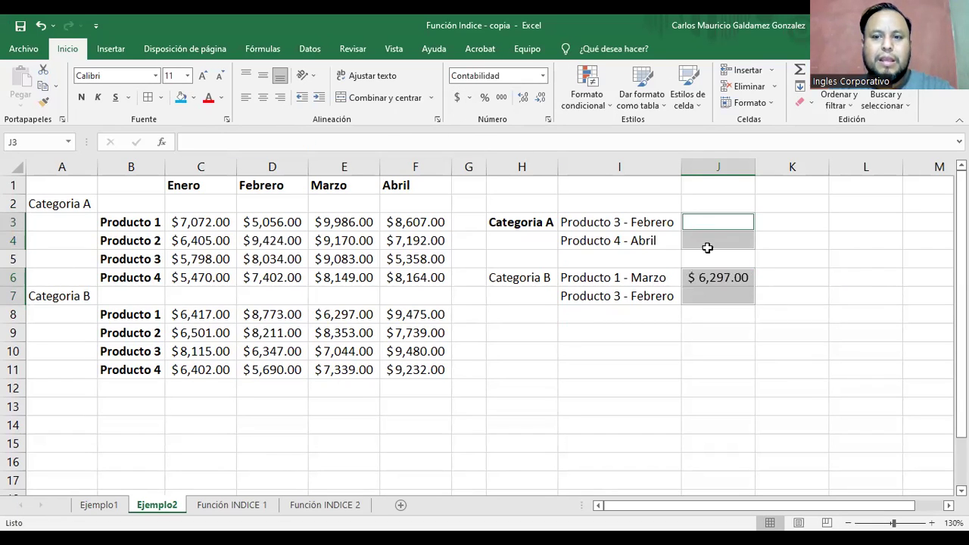
- Fill the result cell J6 and its matching source cell E8 in the Categoria B block with blue
{"action": "left_click", "coordinate": [720, 277]}
{"action": "left_click", "coordinate": [180, 97]}
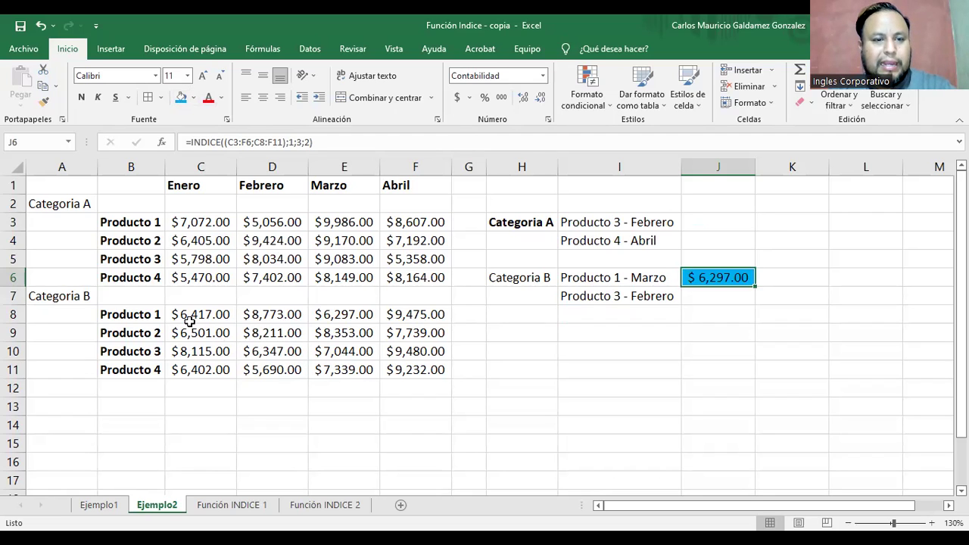
{"action": "left_click", "coordinate": [327, 316]}
{"action": "left_click", "coordinate": [180, 97]}
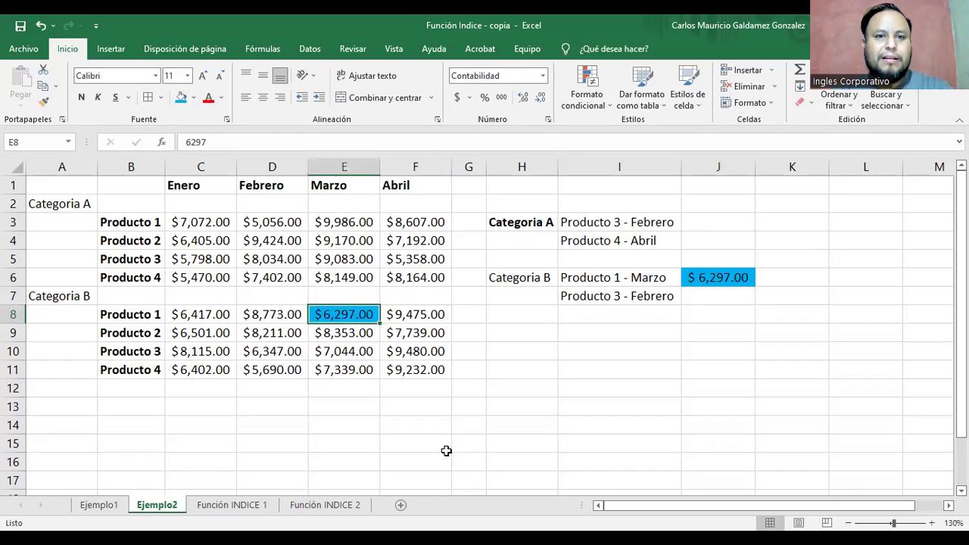
- Begin an INDICE formula in J3 for Categoria A, Producto 3 - Febrero, with both category ranges as its reference, =INDICE((C3:F6;C8:F11);
{"action": "left_click", "coordinate": [689, 225]}
{"action": "type", "text": "="}
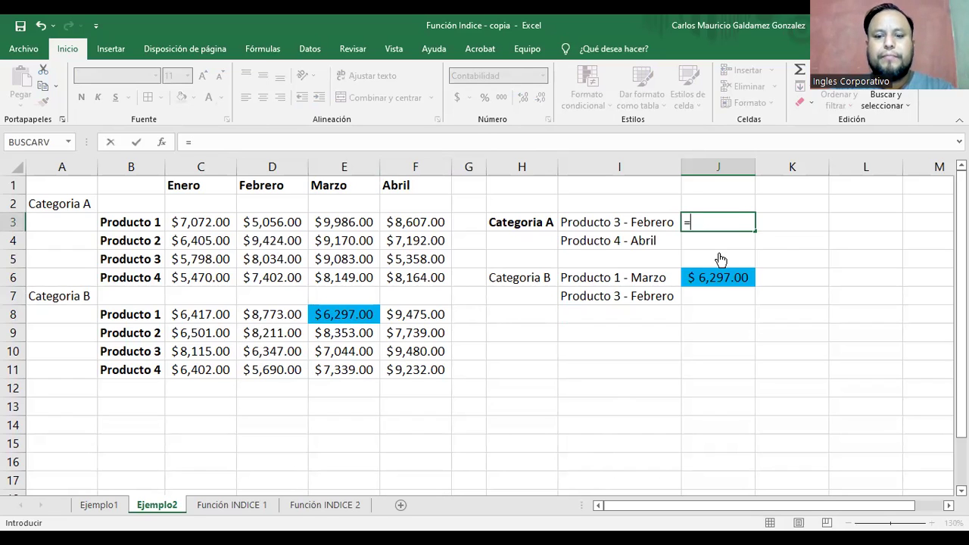
{"action": "type", "text": "INDICE(("}
{"action": "left_click", "coordinate": [201, 222]}
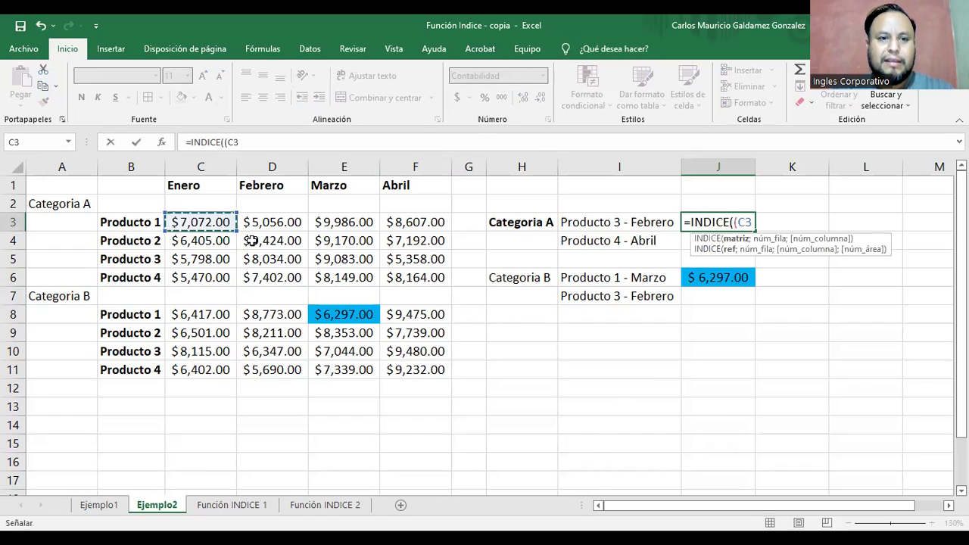
{"action": "left_click", "coordinate": [387, 277], "text": "shift"}
{"action": "type", "text": ";"}
{"action": "left_click", "coordinate": [193, 317]}
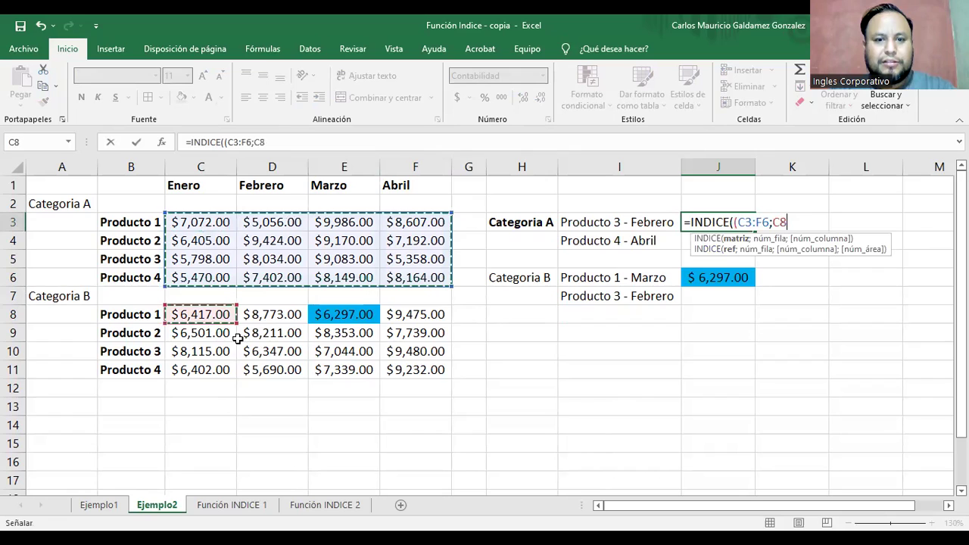
{"action": "left_click", "coordinate": [417, 377], "text": "shift"}
{"action": "type", "text": ";"}
{"action": "key", "text": "BackSpace"}
{"action": "type", "text": ")"}
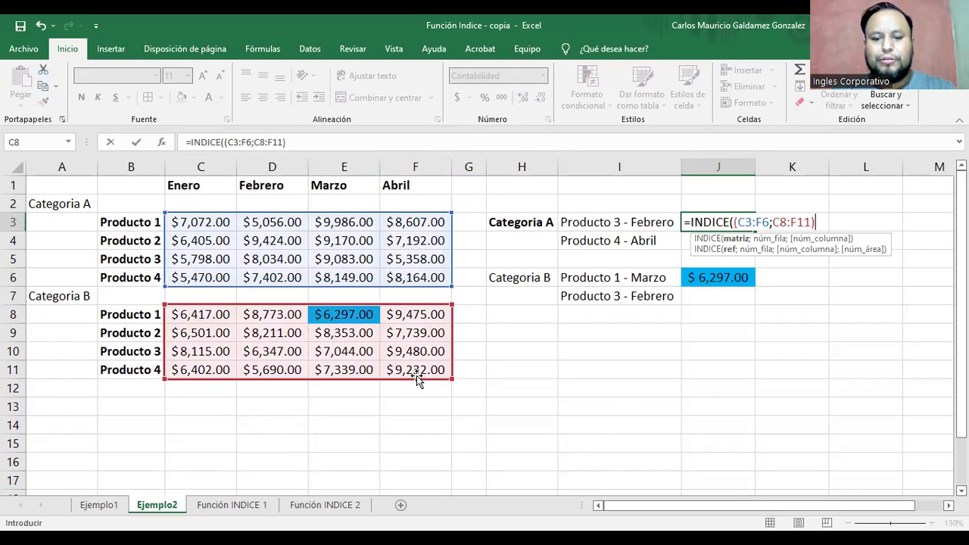
{"action": "type", "text": ";"}
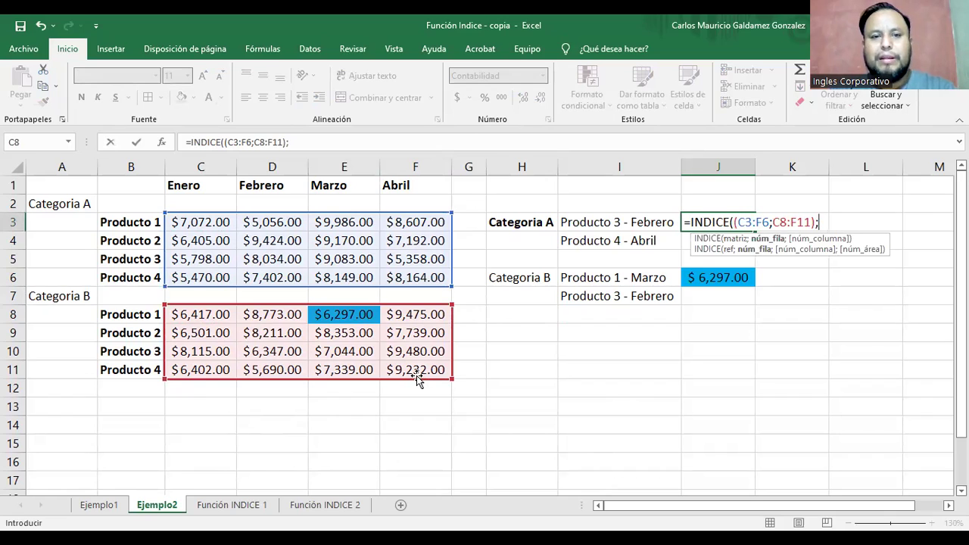
- Complete the J3 formula with row 3, column 2 and area 1, giving =INDICE((C3:F6;C8:F11);3;2;1)
{"action": "type", "text": "3,"}
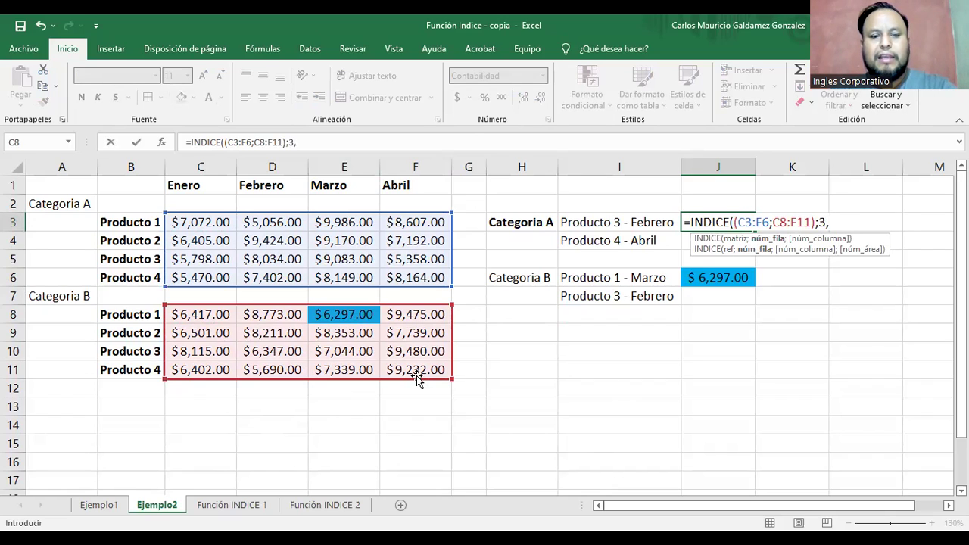
{"action": "key", "text": "BackSpace"}
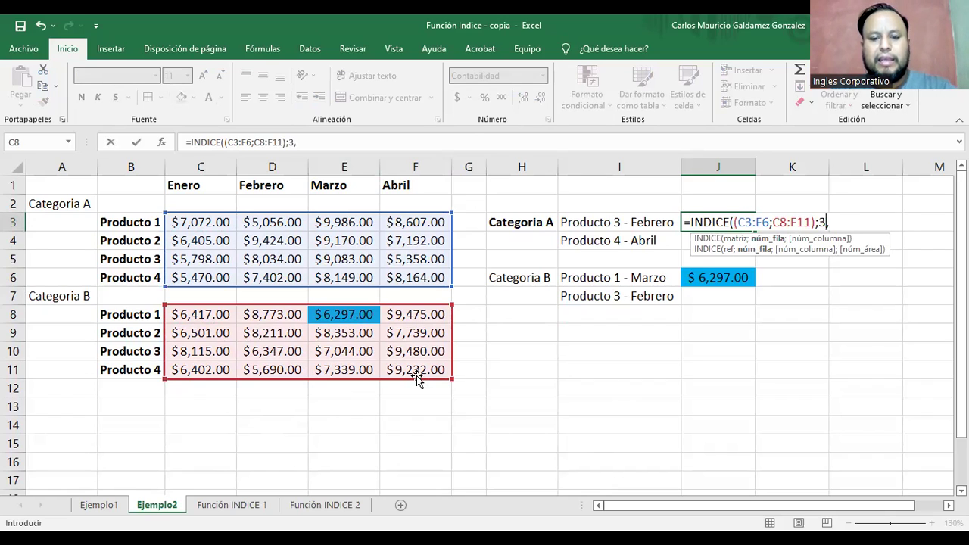
{"action": "type", "text": ";2;1"}
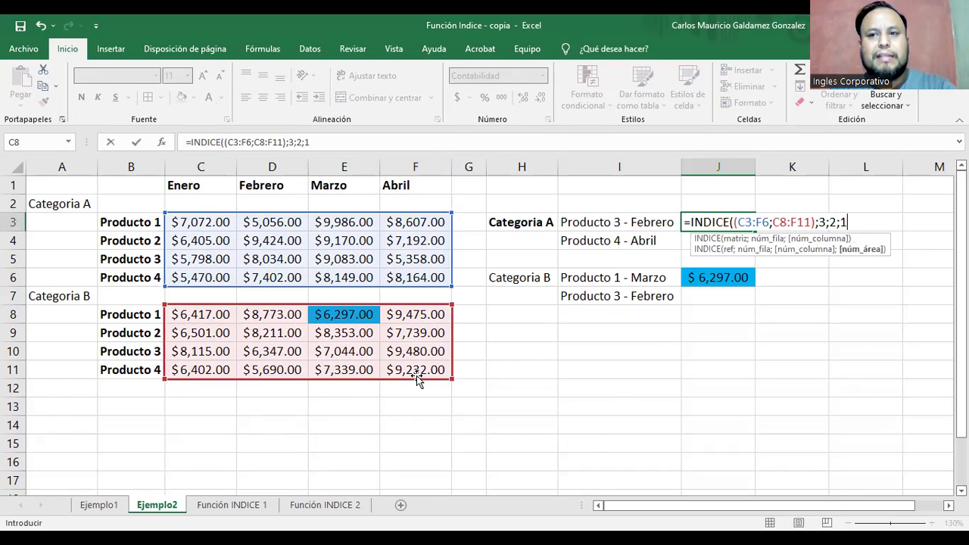
{"action": "type", "text": ")"}
{"action": "key", "text": "Return"}
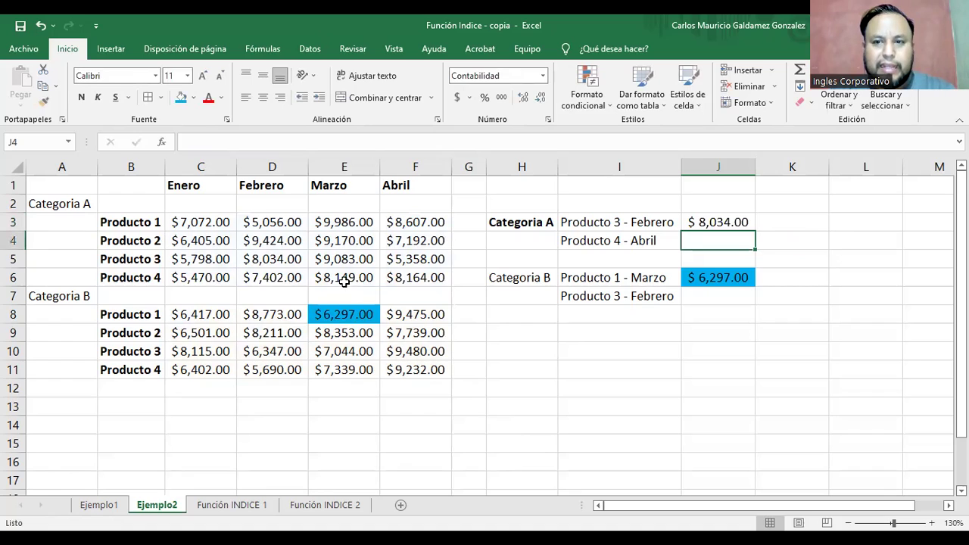
- Fill source cell D5 in the Categoria A block and its matching result cell J3 with orange
{"action": "left_click", "coordinate": [263, 260]}
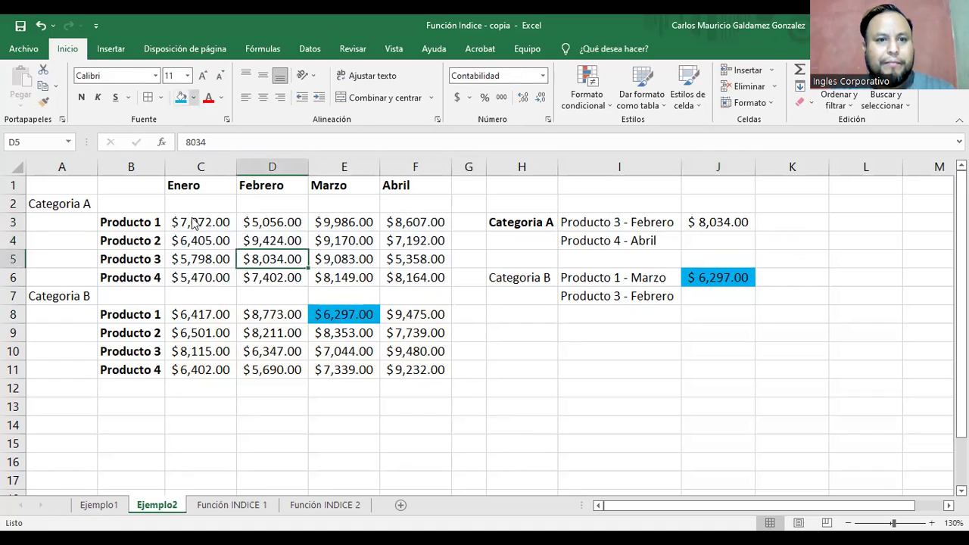
{"action": "left_click", "coordinate": [183, 98]}
{"action": "left_click", "coordinate": [719, 221]}
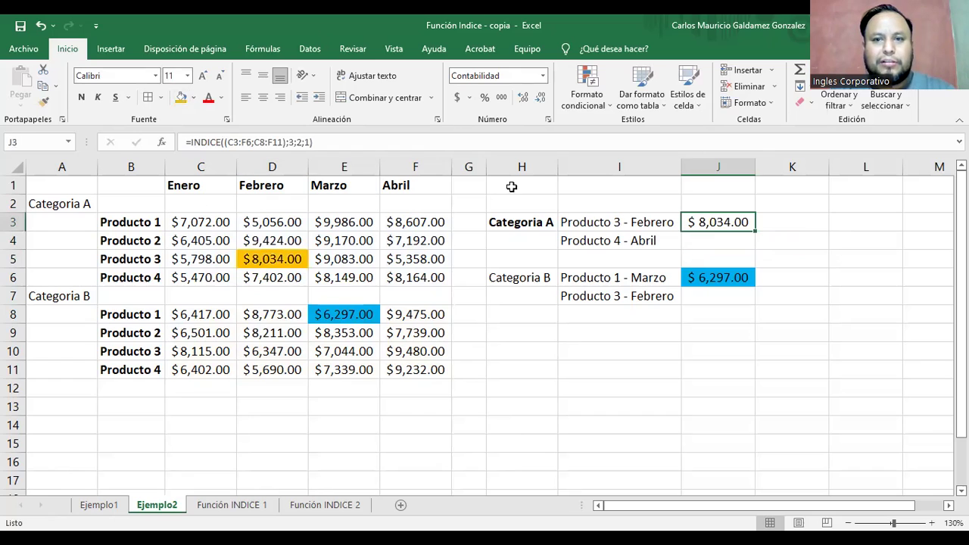
{"action": "left_click", "coordinate": [181, 97]}
{"action": "left_click", "coordinate": [694, 240]}
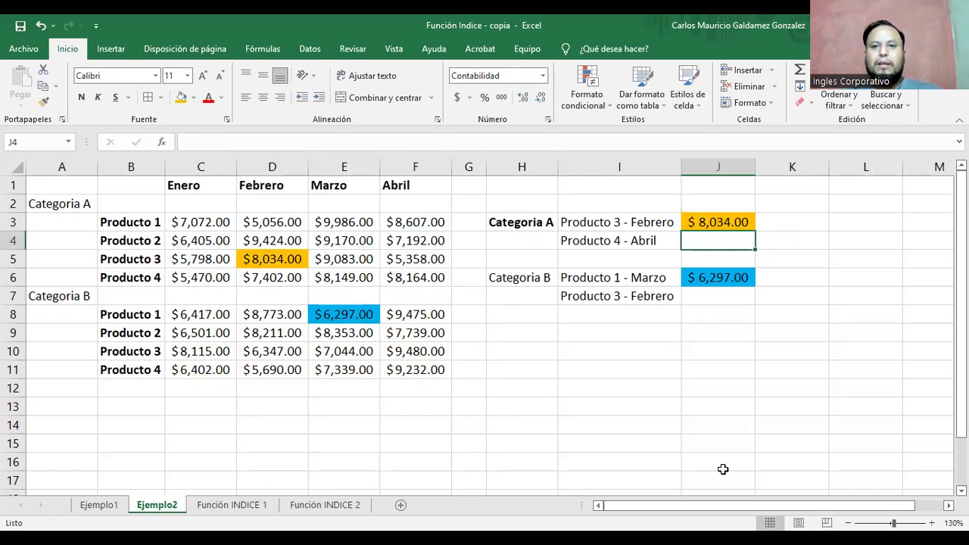
- Copy the bold formatting of the Categoria A label in H3 to the Categoria B label in H6
{"action": "left_click_drag", "start_coordinate": [512, 223], "coordinate": [703, 305]}
{"action": "left_click", "coordinate": [505, 219]}
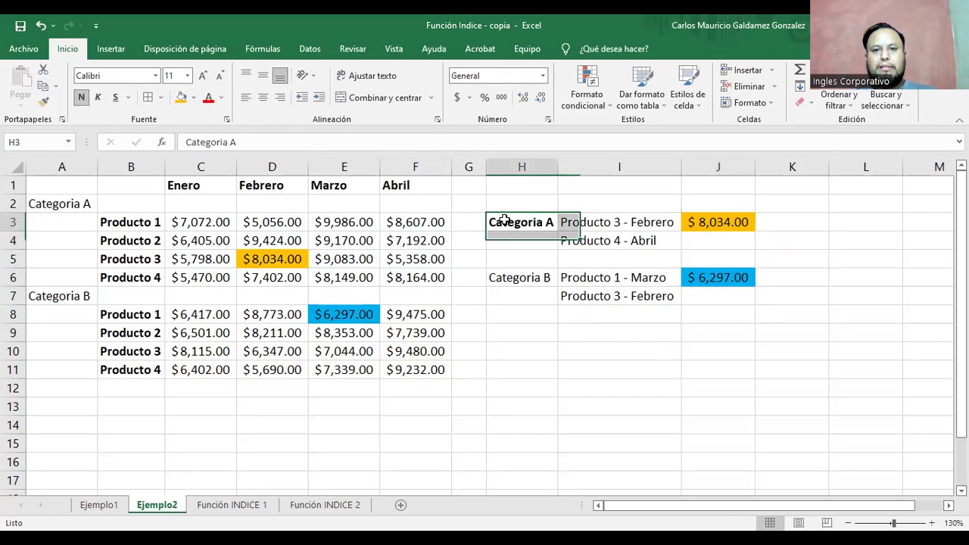
{"action": "left_click", "coordinate": [43, 100]}
{"action": "left_click", "coordinate": [517, 278]}
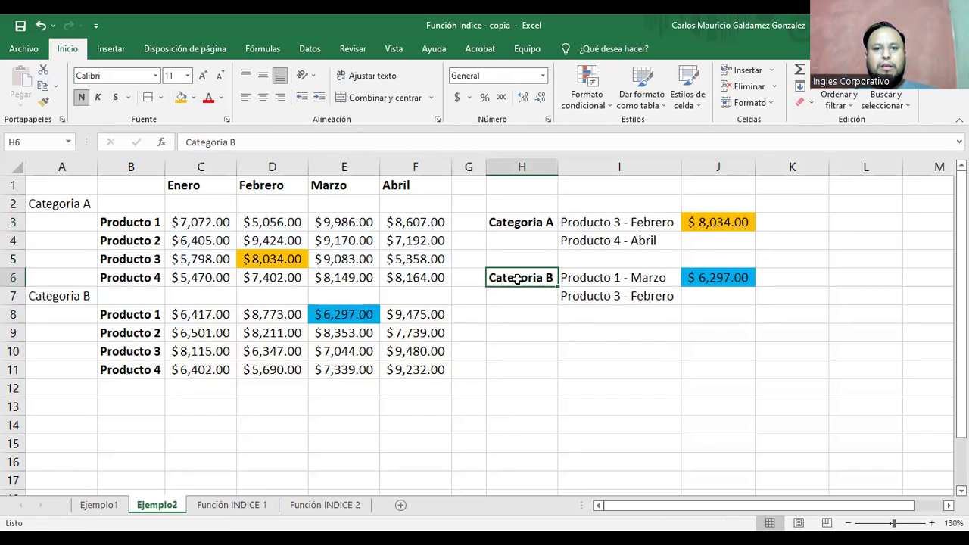
{"action": "left_click", "coordinate": [520, 227]}
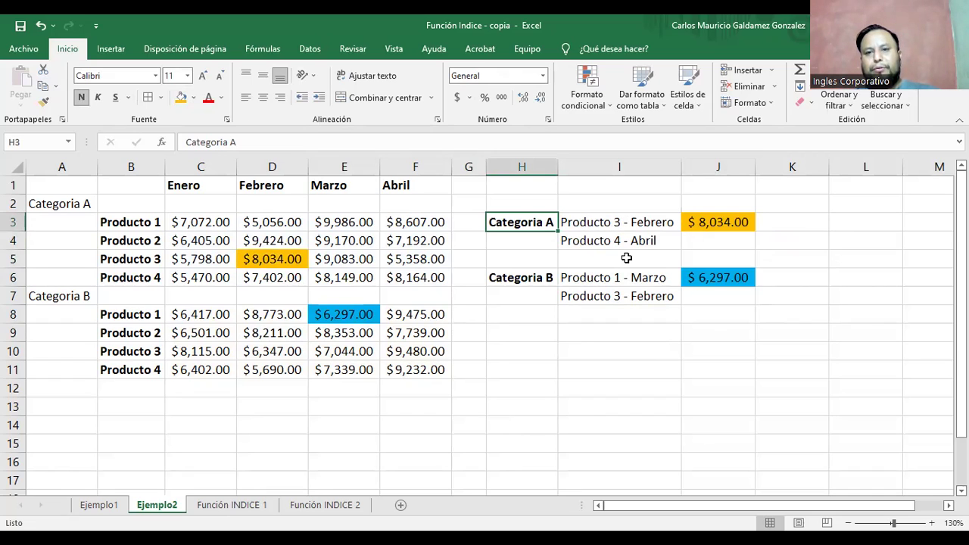
{"action": "left_click", "coordinate": [581, 278]}
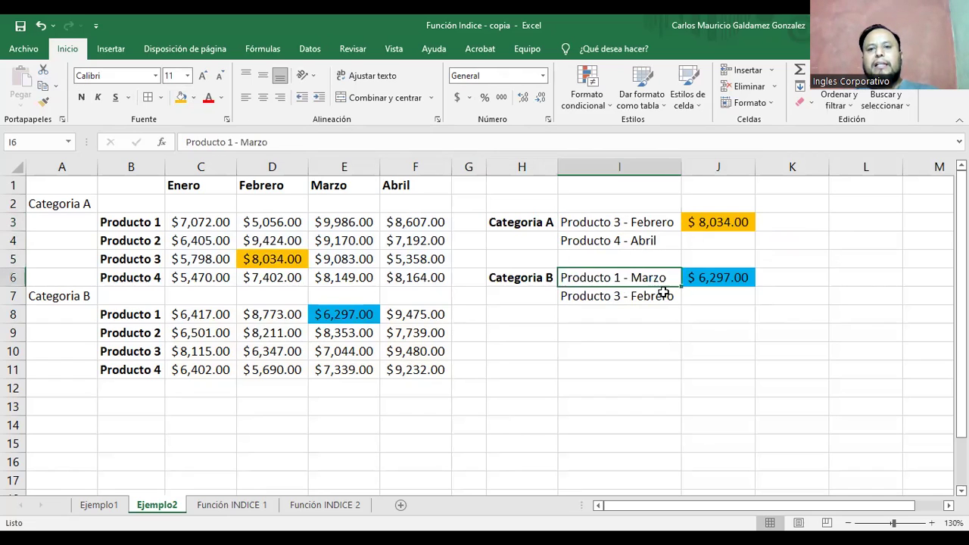
{"action": "left_click", "coordinate": [621, 300]}
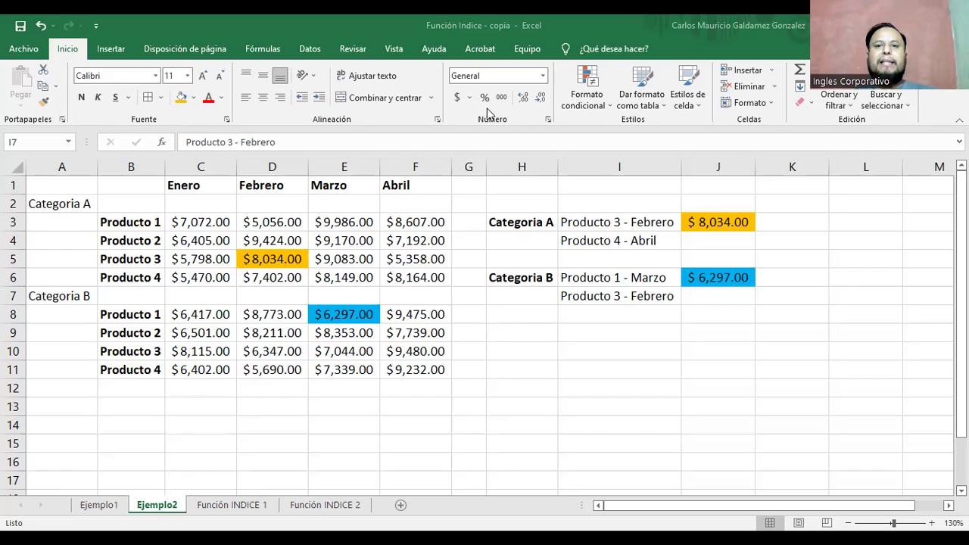
- Begin an INDICE formula in J4 for Categoria A, Producto 4 - Abril, referencing both category ranges, =INDICE((C3:F6;C8:F11);
{"action": "left_click", "coordinate": [702, 239]}
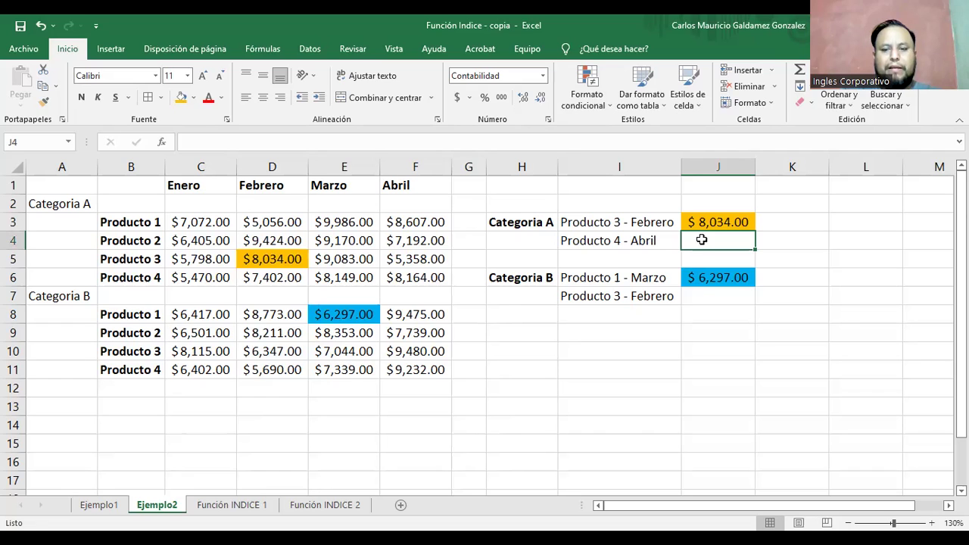
{"action": "type", "text": "="}
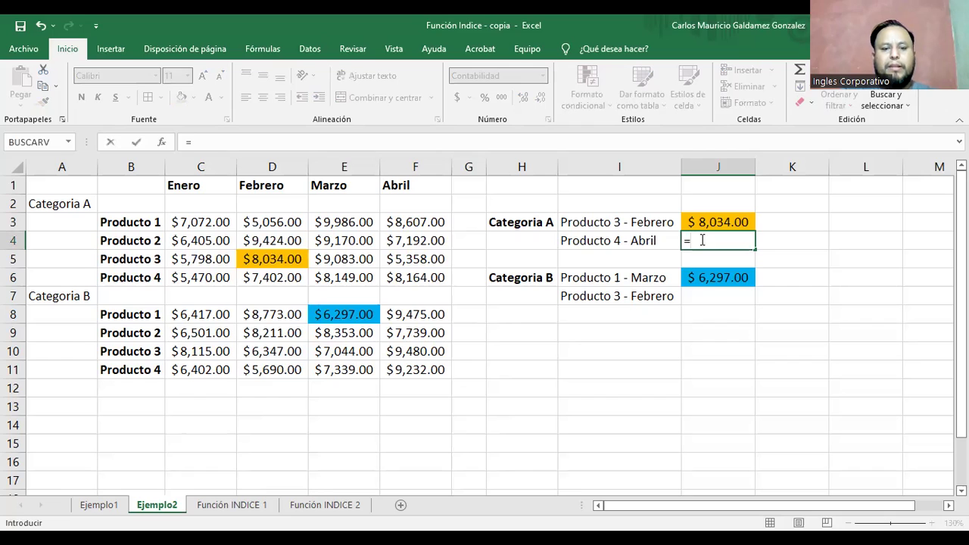
{"action": "type", "text": "indice"}
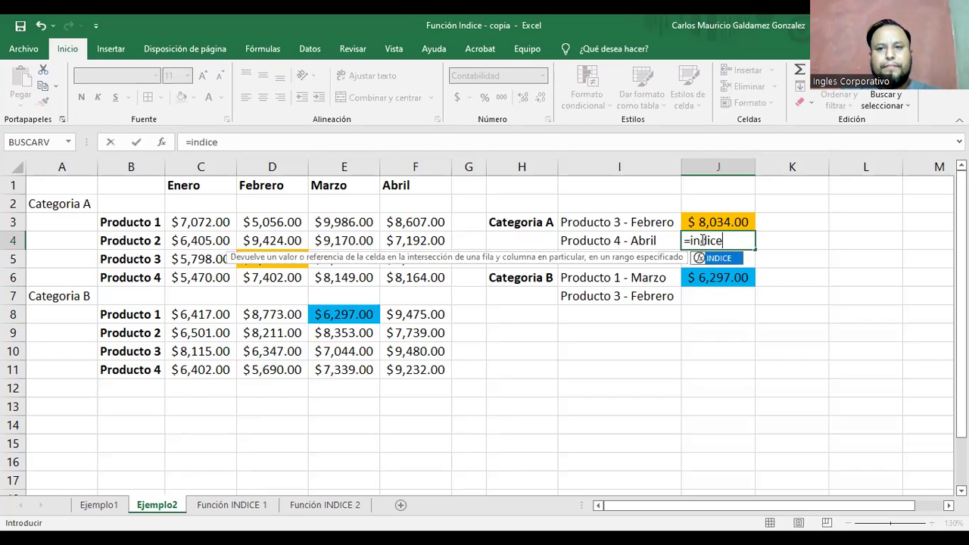
{"action": "key", "text": "Tab"}
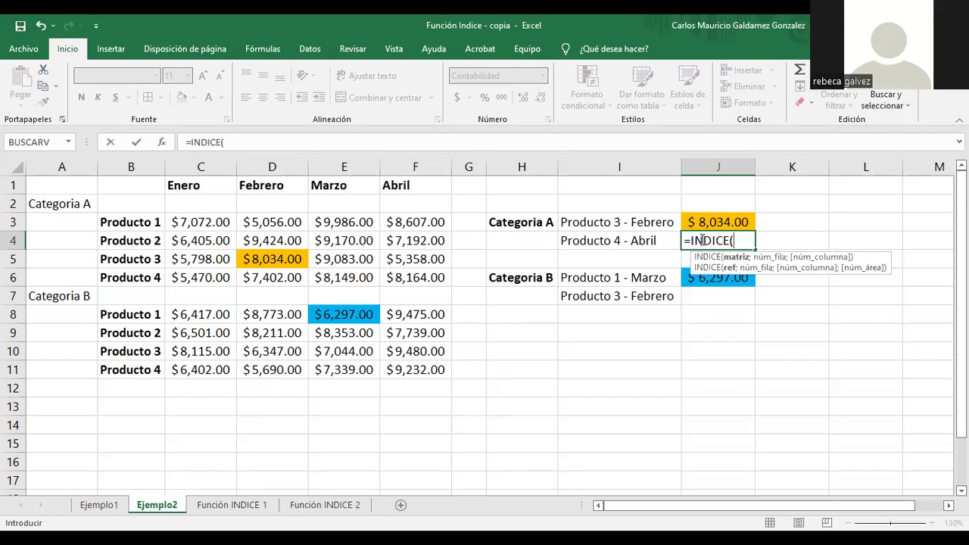
{"action": "type", "text": "("}
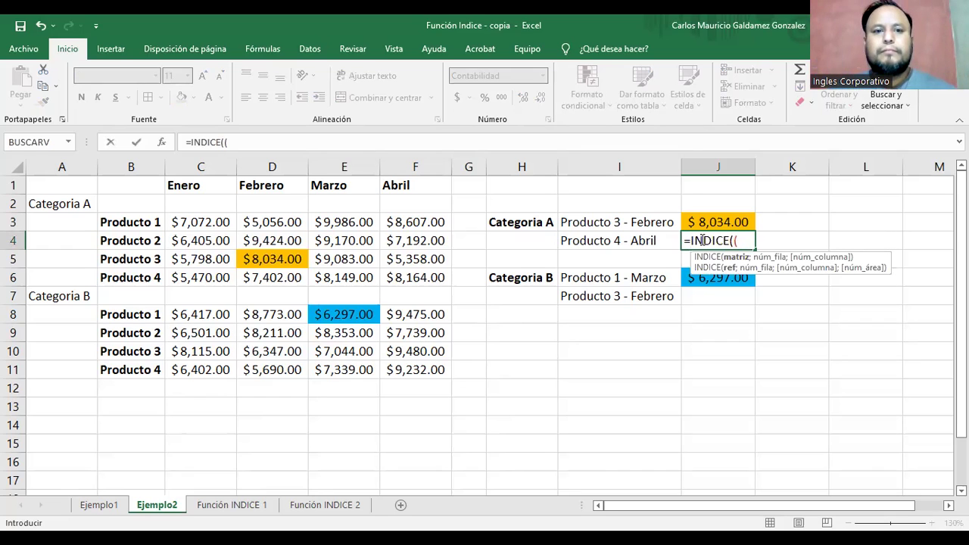
{"action": "left_click", "coordinate": [226, 222]}
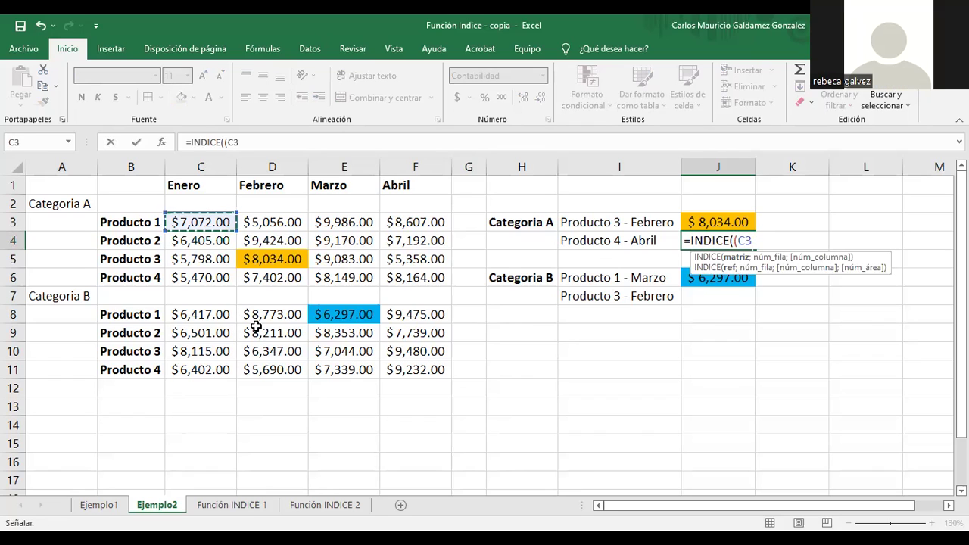
{"action": "type", "text": ":F6;"}
{"action": "left_click_drag", "start_coordinate": [200, 314], "coordinate": [395, 370]}
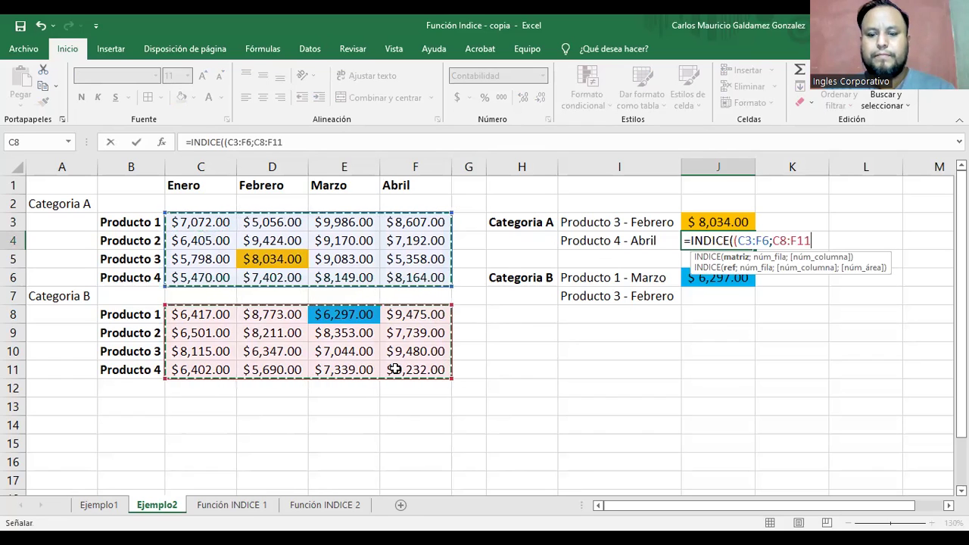
{"action": "type", "text": ")"}
{"action": "key", "text": "BackSpace"}
{"action": "type", "text": ");"}
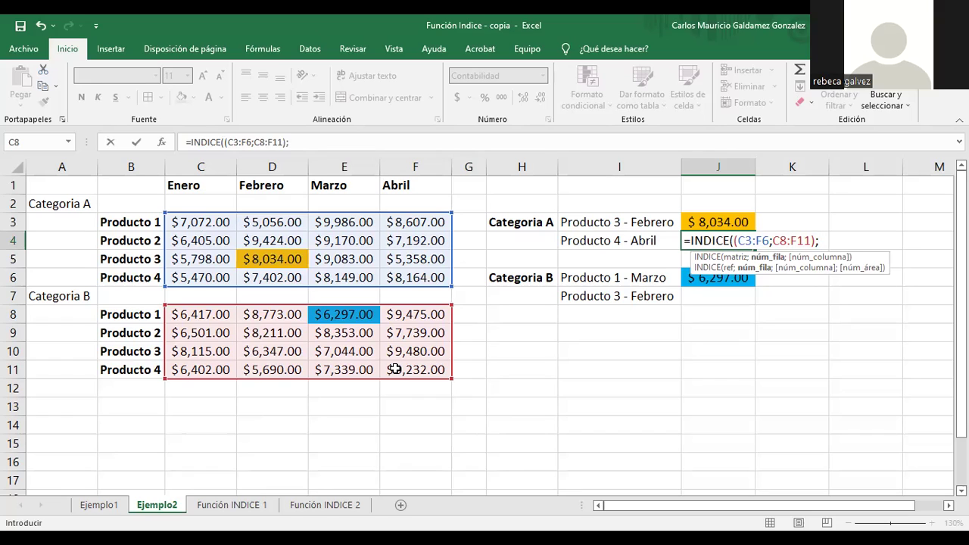
- Complete the J4 formula with row 4, column 4 and area 1, giving =INDICE((C3:F6;C8:F11);4;4;1)
{"action": "type", "text": "4"}
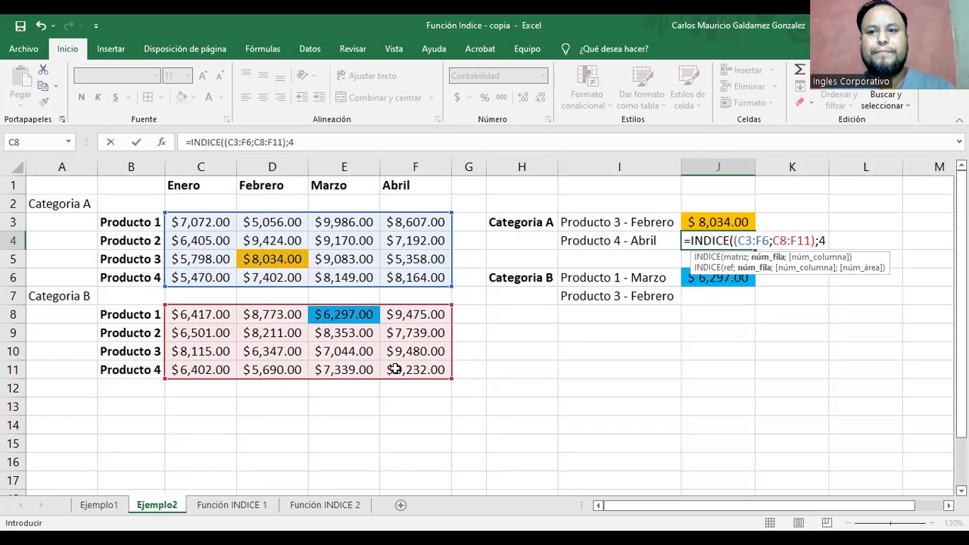
{"action": "type", "text": ";"}
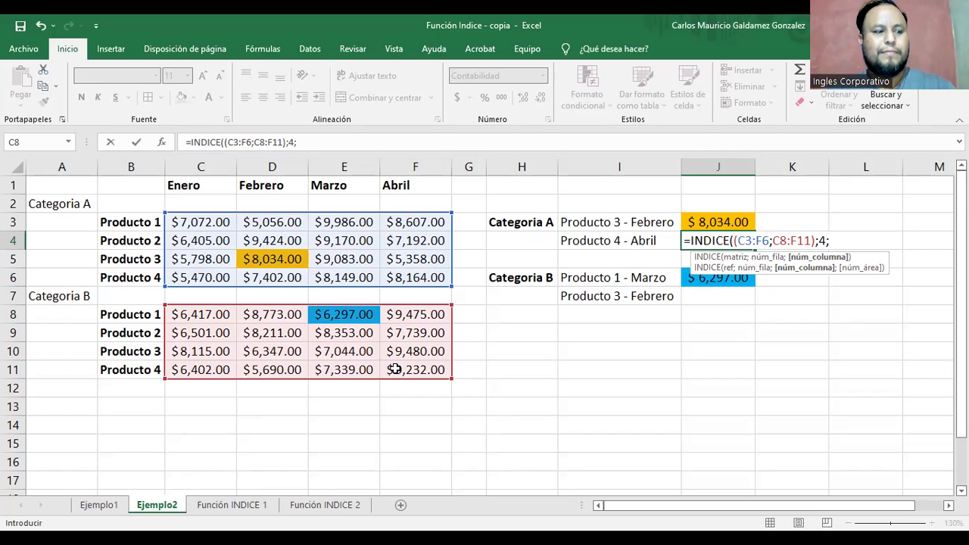
{"action": "type", "text": "4"}
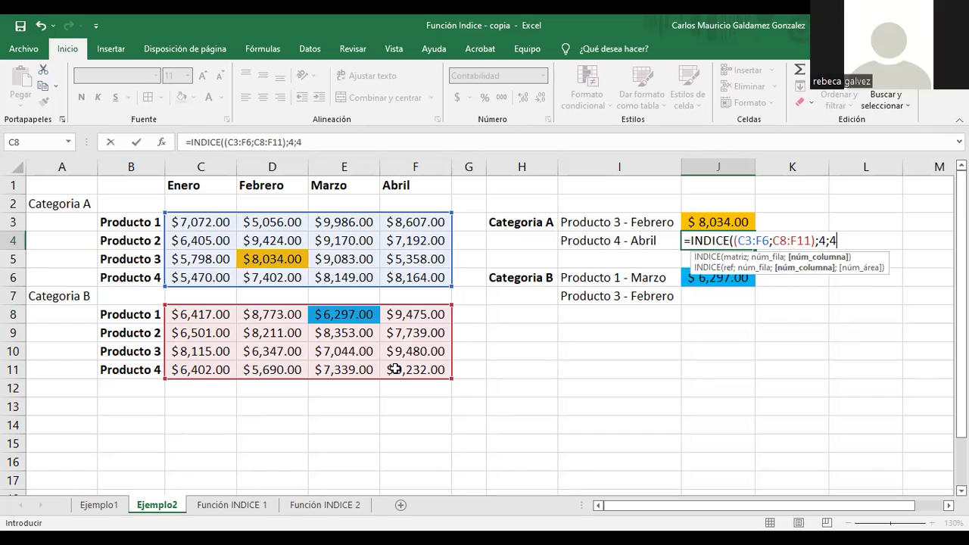
{"action": "type", "text": ";1"}
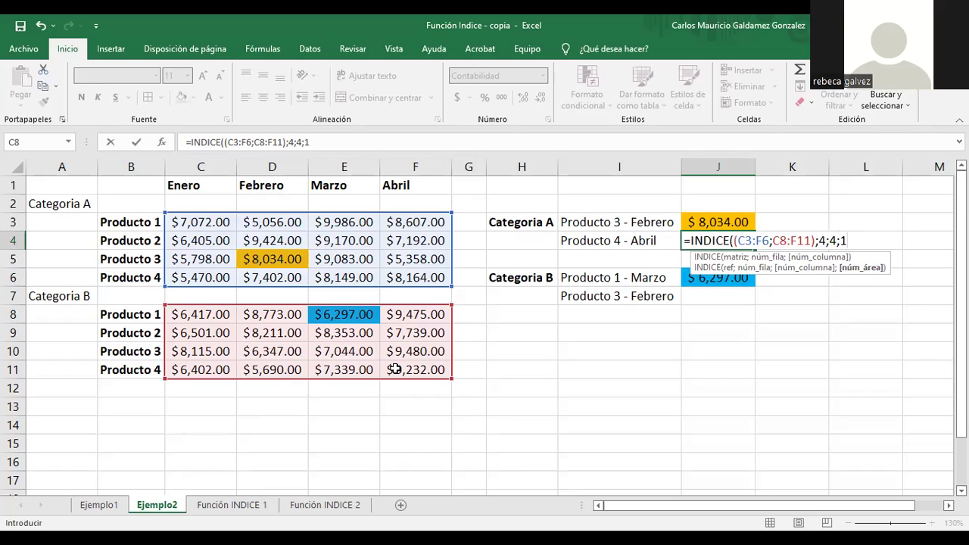
{"action": "type", "text": ")"}
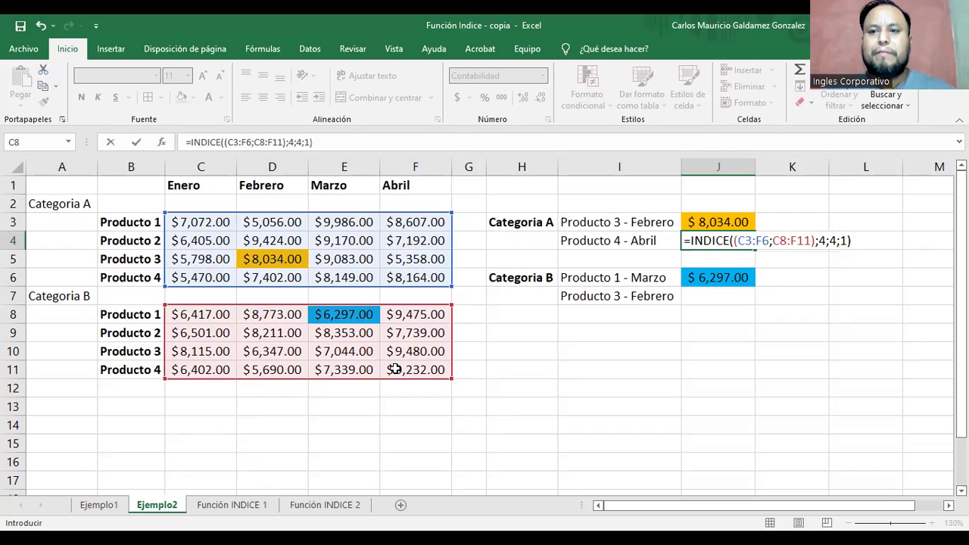
{"action": "key", "text": "Return"}
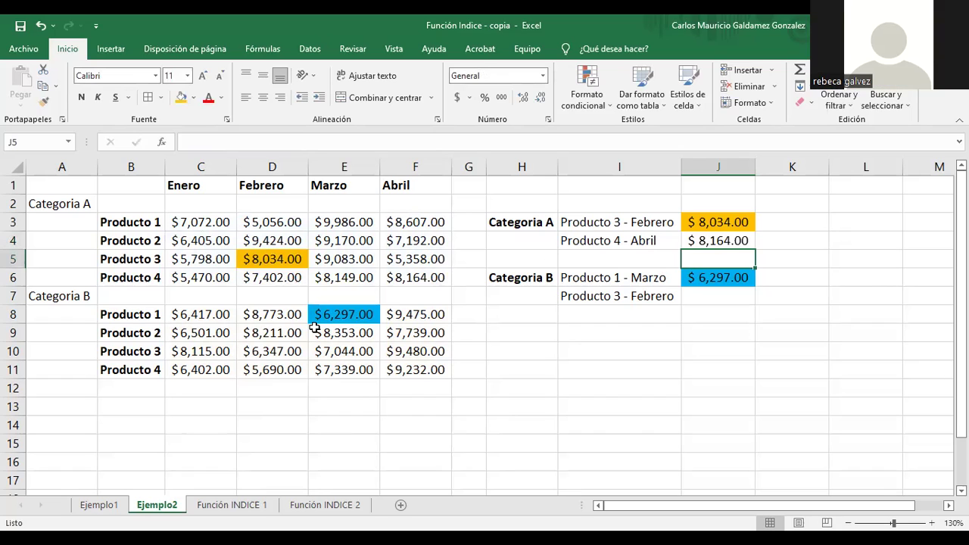
- Fill source cell F6 in the Categoria A block and its matching result cell J4 with yellow
{"action": "left_click", "coordinate": [396, 277]}
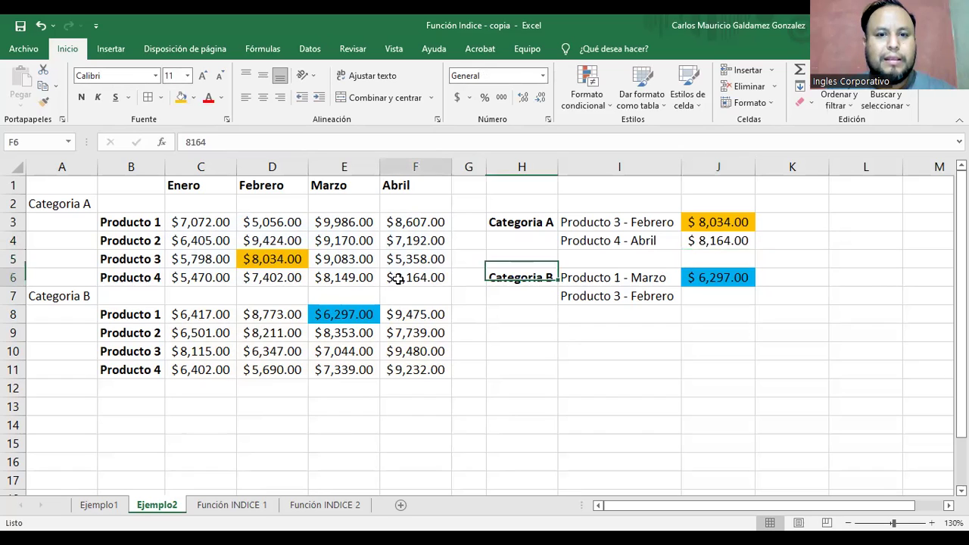
{"action": "left_click", "coordinate": [190, 100]}
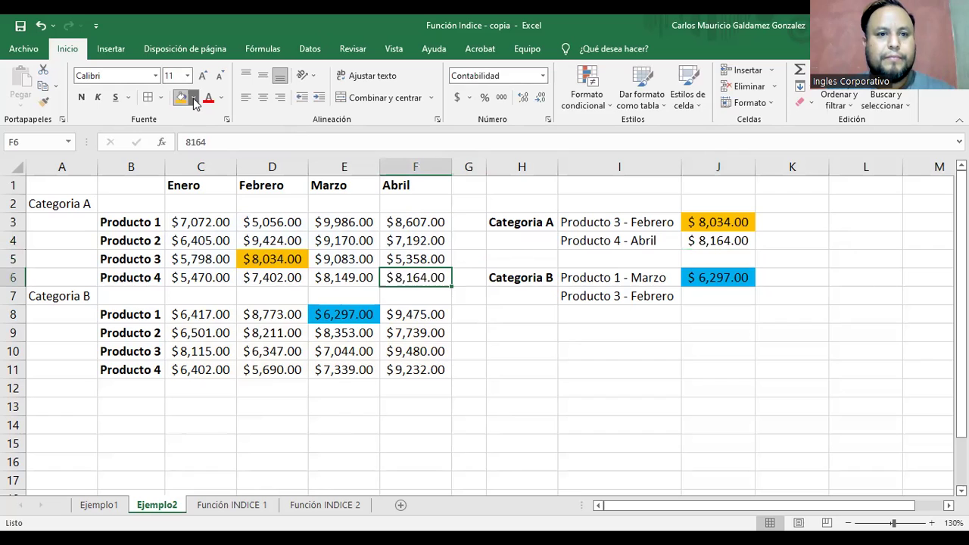
{"action": "left_click", "coordinate": [720, 239]}
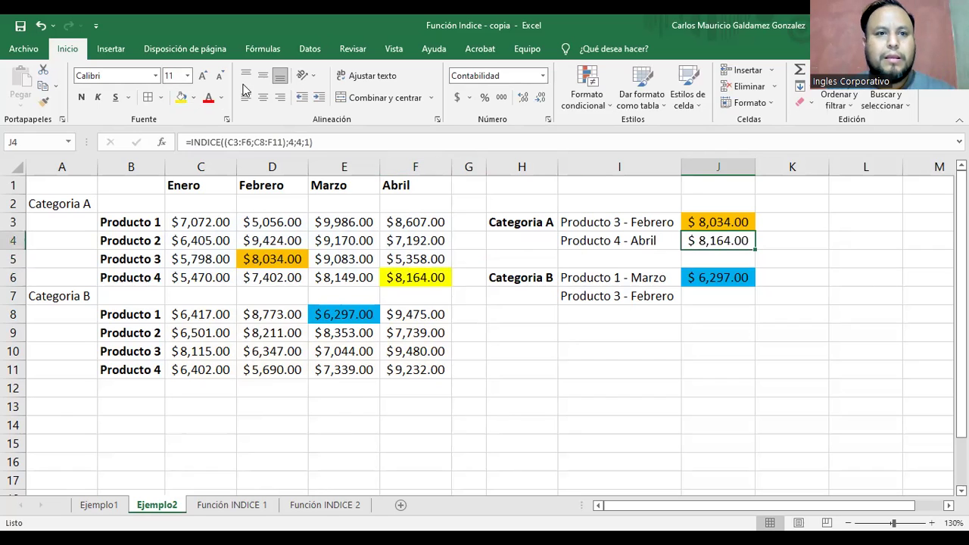
{"action": "left_click", "coordinate": [182, 98]}
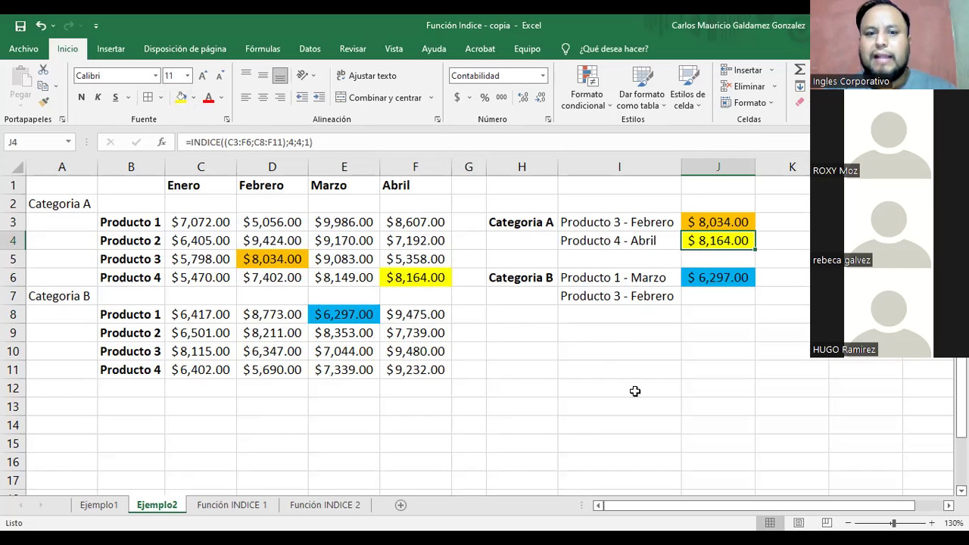
- Fill the empty Categoria B result cell J7, beside Producto 3 - Febrero, with light green
{"action": "left_click", "coordinate": [698, 304]}
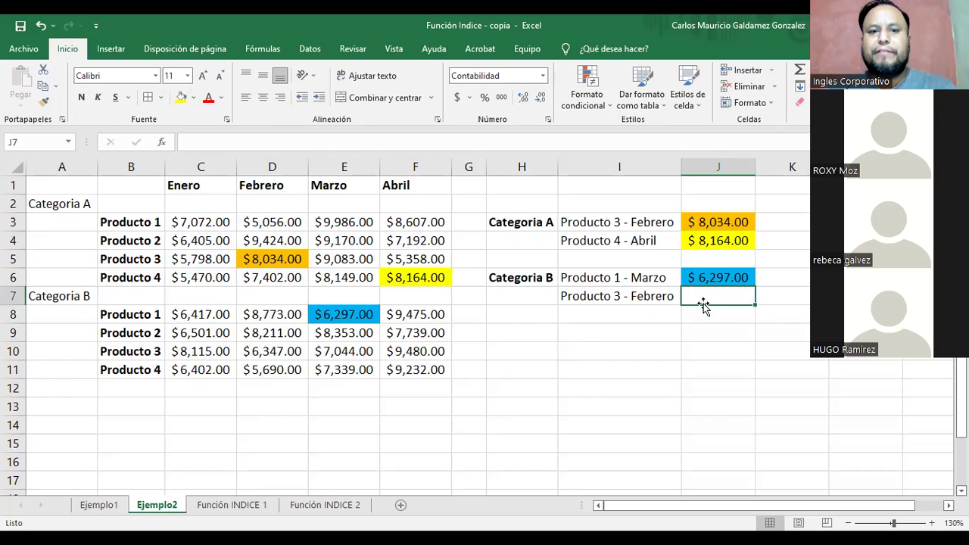
{"action": "left_click", "coordinate": [194, 100]}
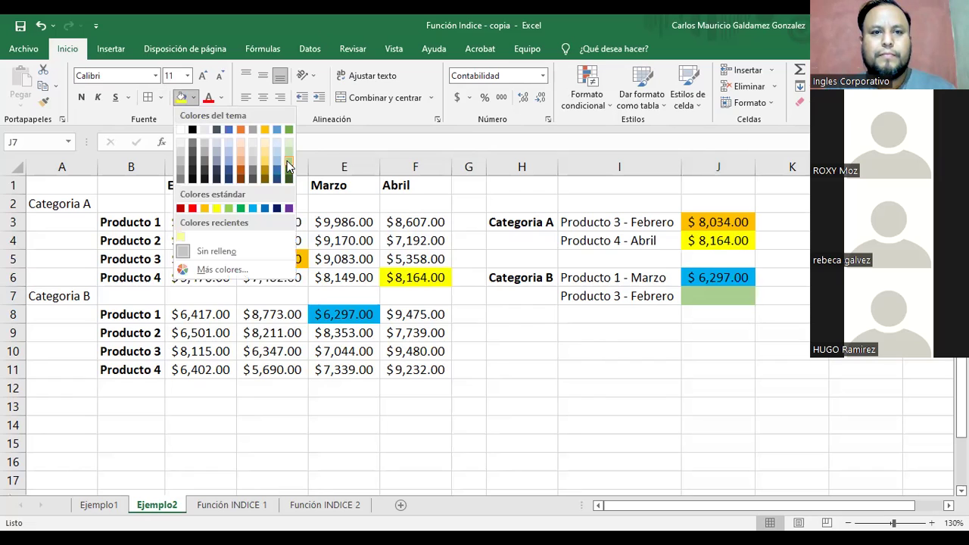
{"action": "left_click", "coordinate": [288, 159]}
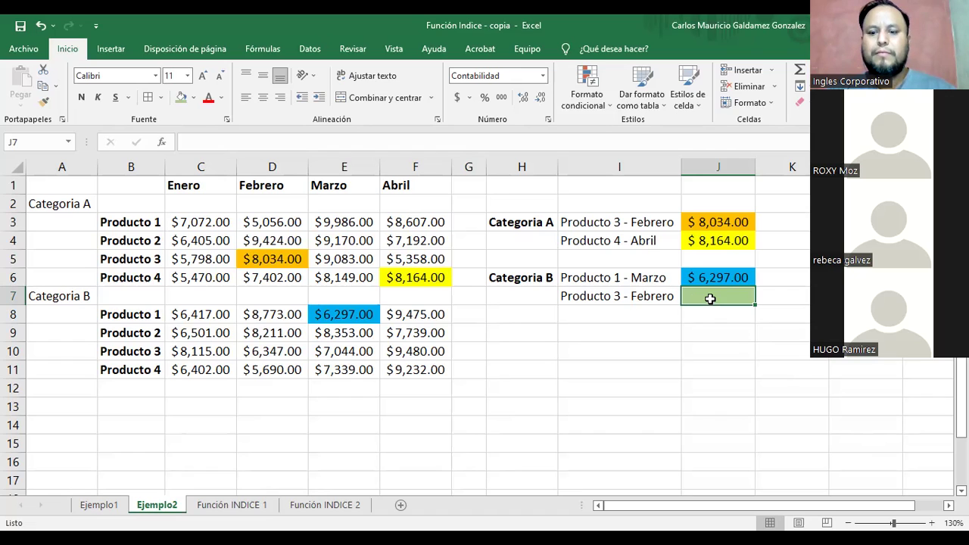
- Begin an INDICE formula in J7 for Categoria B, Producto 3 - Febrero, referencing both category ranges, =INDICE((C3:F6;C8:F11);
{"action": "type", "text": "="}
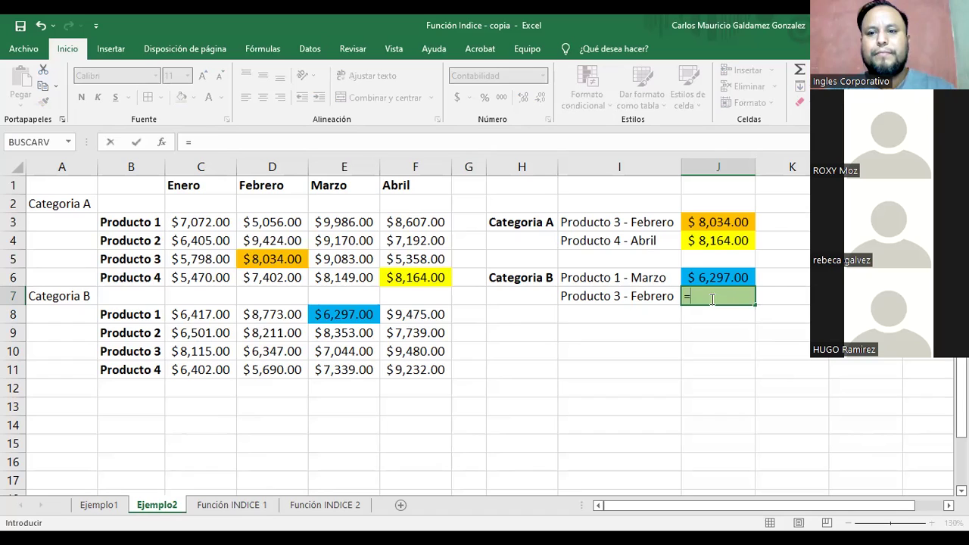
{"action": "type", "text": "INDICE(("}
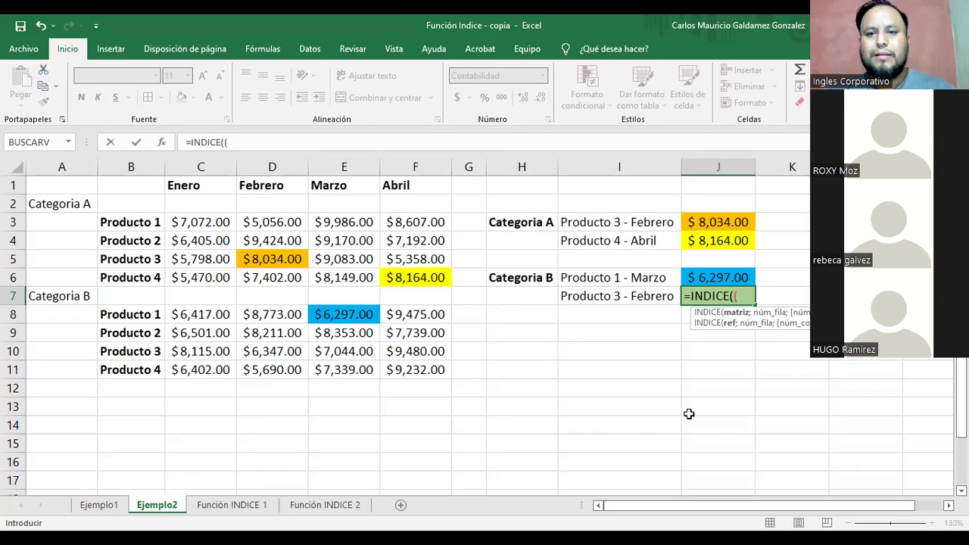
{"action": "left_click", "coordinate": [198, 220]}
{"action": "left_click_drag", "start_coordinate": [241, 227], "coordinate": [389, 273]}
{"action": "type", "text": ";"}
{"action": "left_click", "coordinate": [210, 312]}
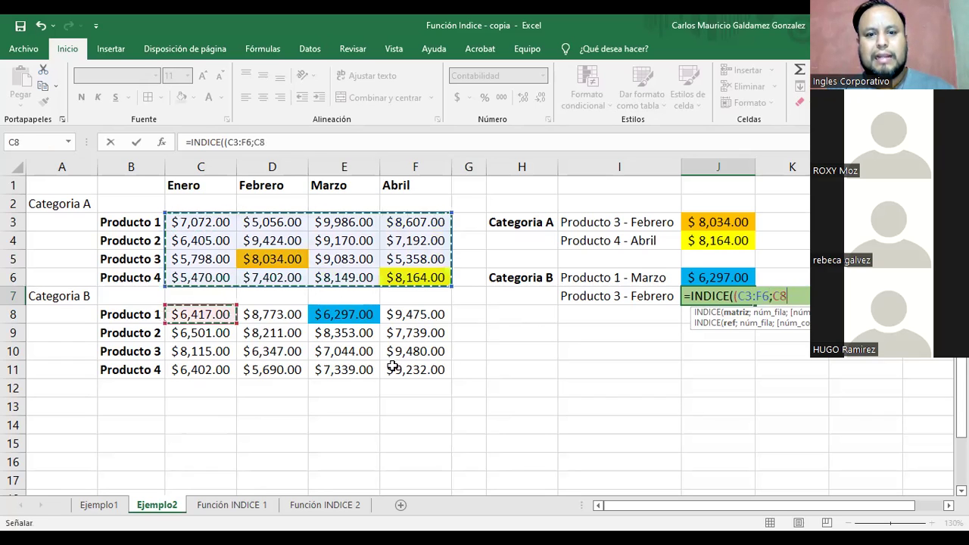
{"action": "left_click_drag", "start_coordinate": [392, 366], "coordinate": [398, 368]}
{"action": "type", "text": ")"}
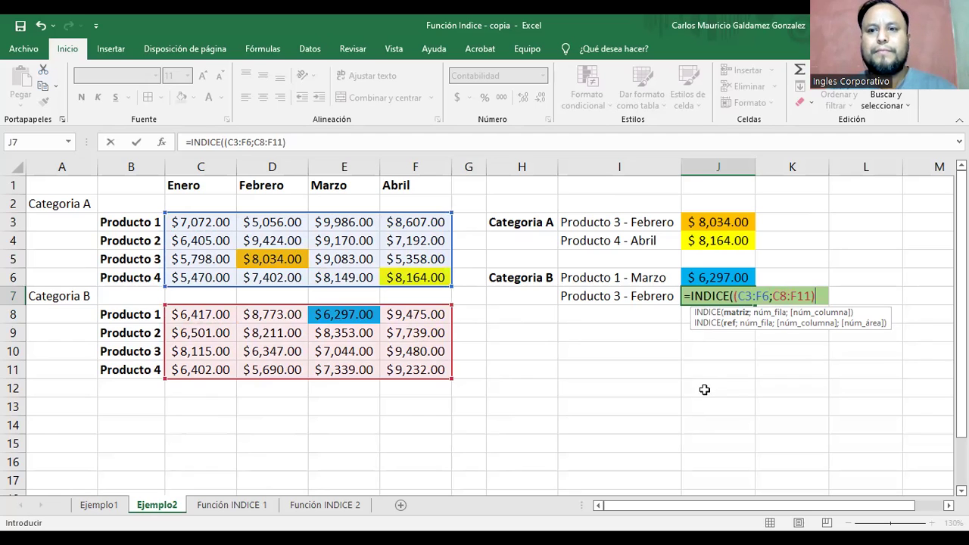
{"action": "type", "text": ";"}
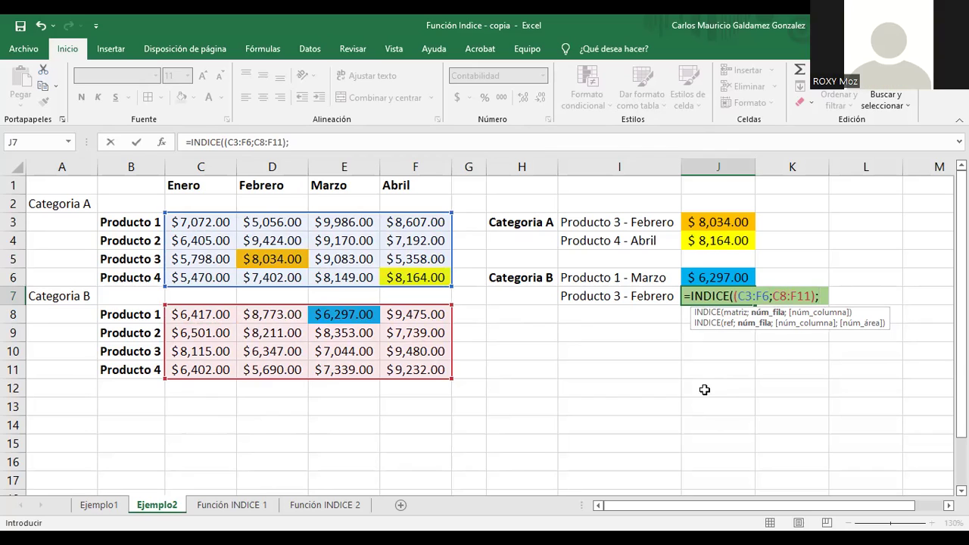
- Complete the J7 formula with row 3, column 2 and area 2, giving =INDICE((C3:F6;C8:F11);3;2;2)
{"action": "type", "text": "3;"}
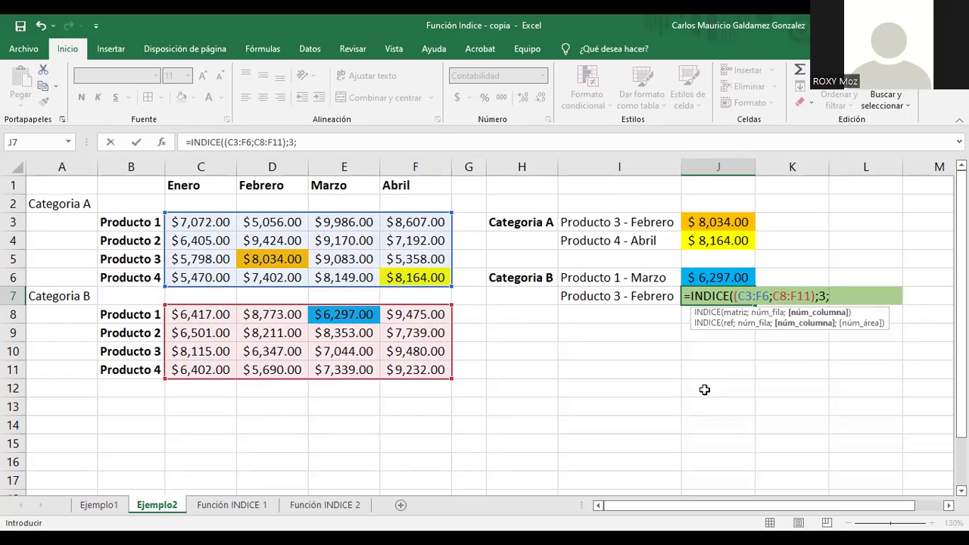
{"action": "type", "text": "2"}
{"action": "key", "text": "BackSpace"}
{"action": "type", "text": "2;"}
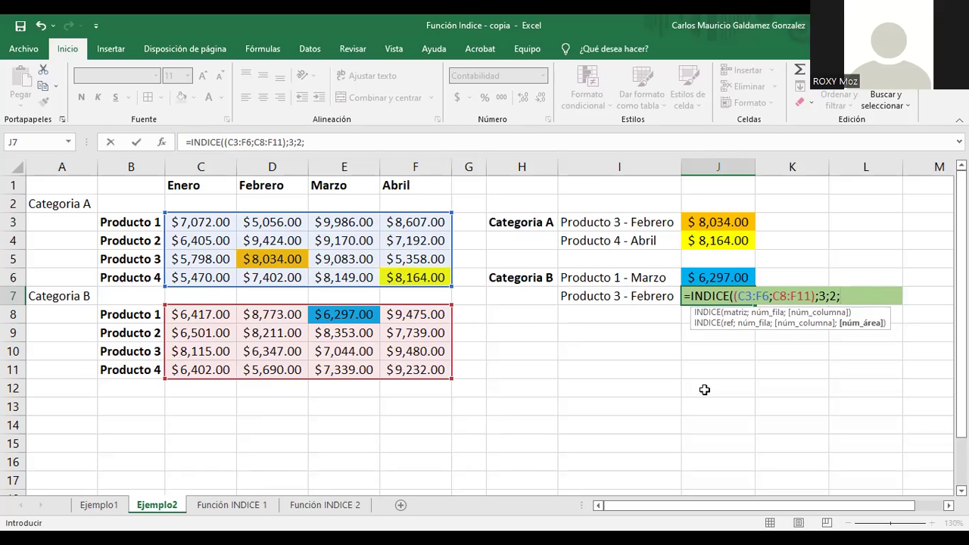
{"action": "type", "text": "2)"}
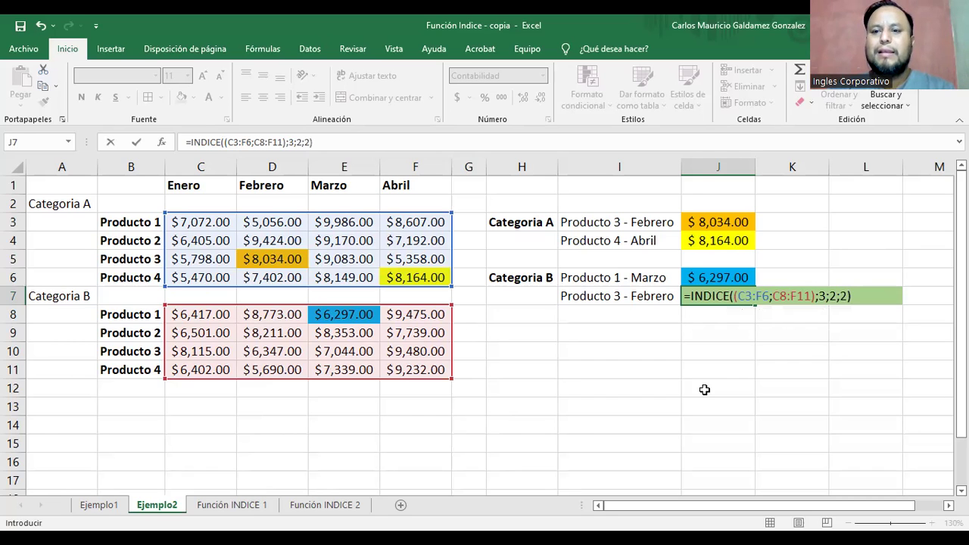
{"action": "key", "text": "Return"}
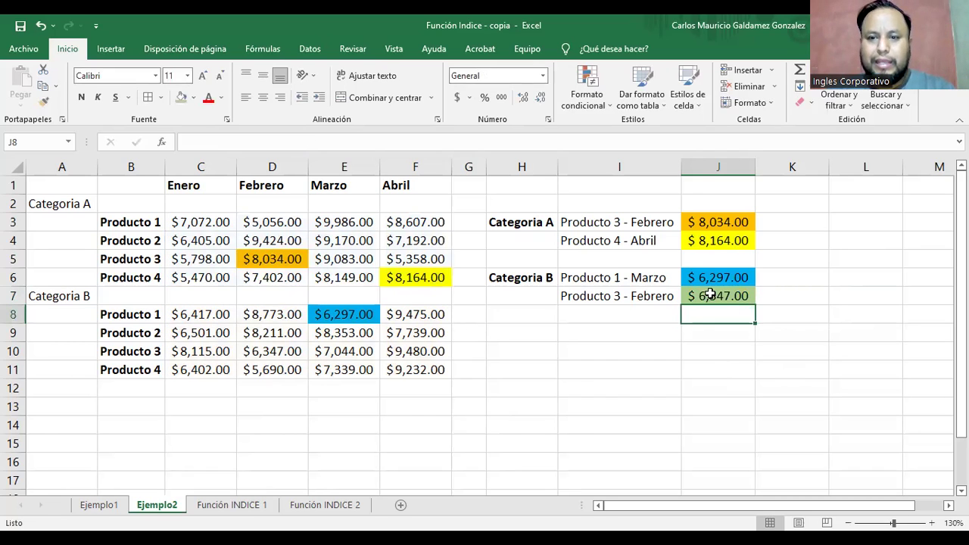
- Fill source cell D10 in the Categoria B block with the same light green as result cell J7
{"action": "left_click", "coordinate": [704, 297]}
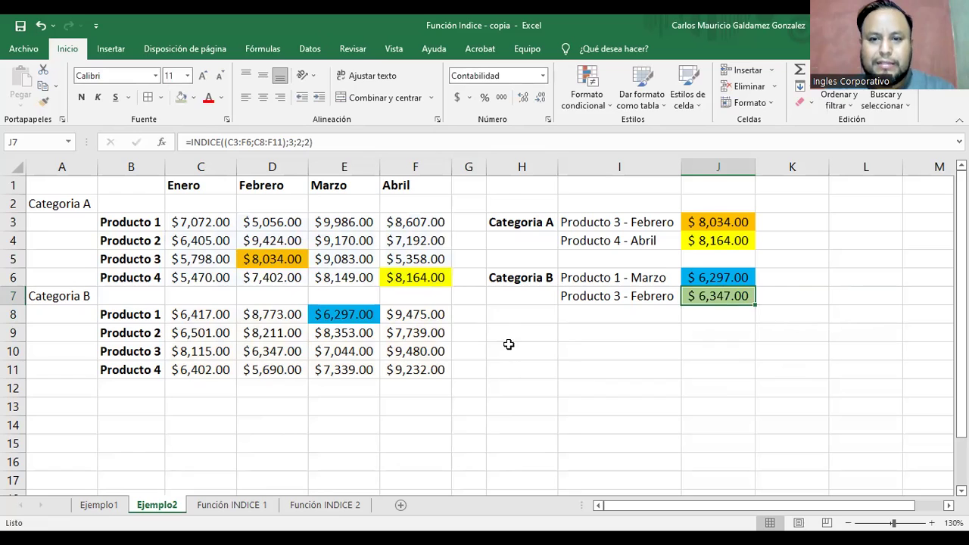
{"action": "left_click", "coordinate": [271, 352]}
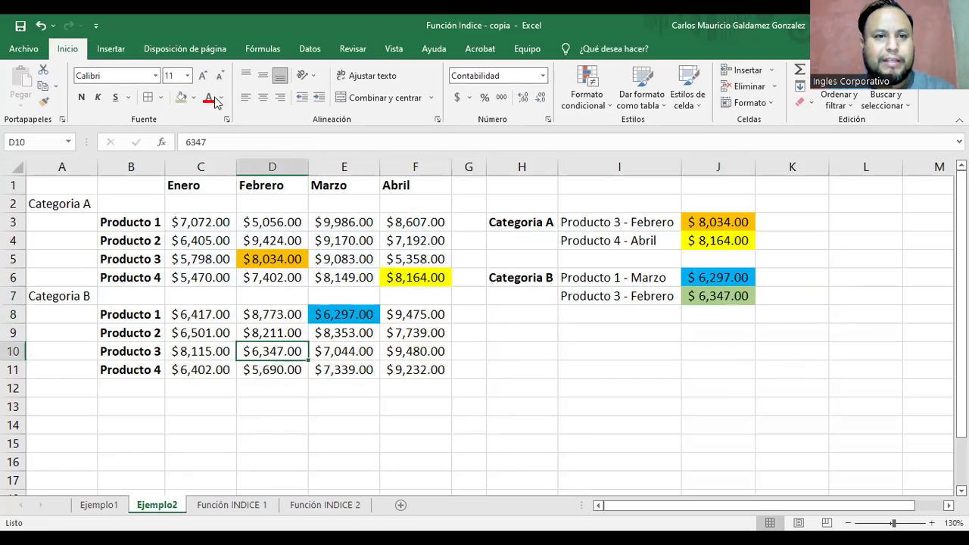
{"action": "left_click", "coordinate": [181, 97]}
{"action": "left_click", "coordinate": [691, 299]}
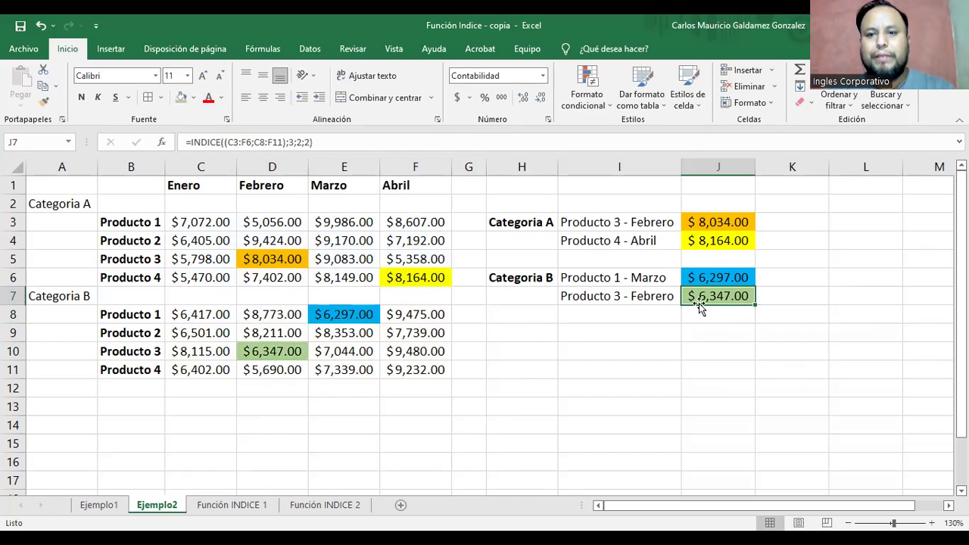
{"action": "left_click", "coordinate": [703, 319]}
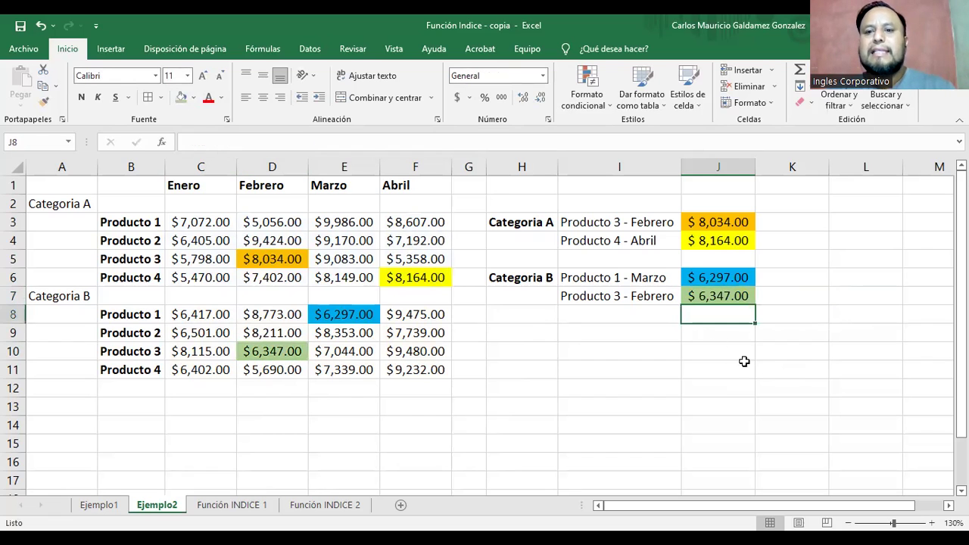
{"action": "type", "text": "="}
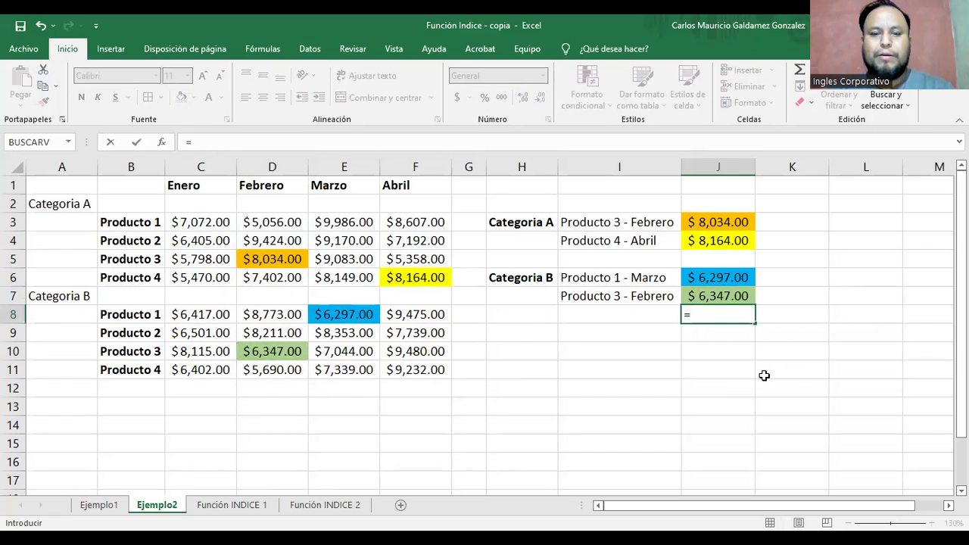
{"action": "key", "text": "Escape"}
- Copy the text of the J7 formula, =INDICE((C3:F6;C8:F11);3;2;2), into the empty cell J8 with its references unchanged
{"action": "left_click", "coordinate": [696, 296]}
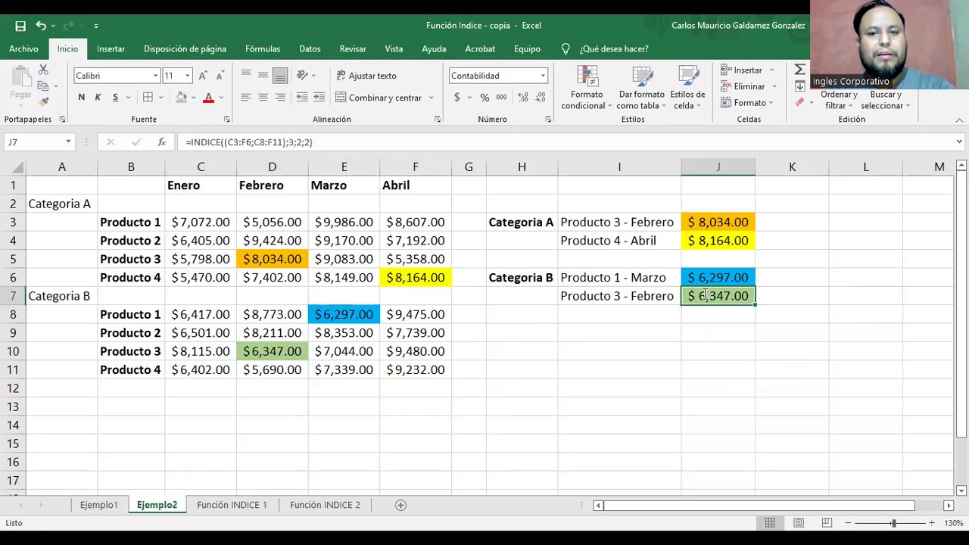
{"action": "key", "text": "F2"}
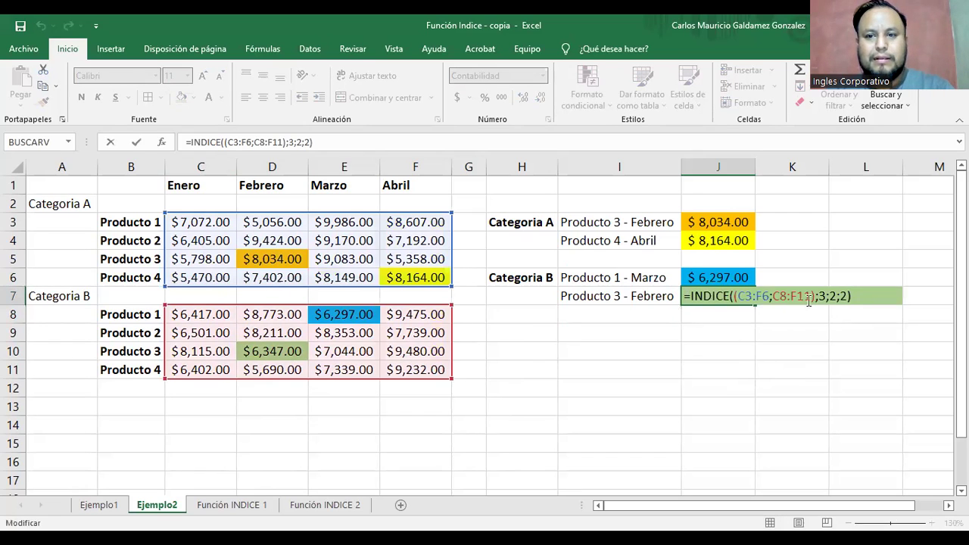
{"action": "key", "text": "ctrl+a"}
{"action": "key", "text": "ctrl+c"}
{"action": "type", "text": "="}
{"action": "left_click", "coordinate": [707, 317]}
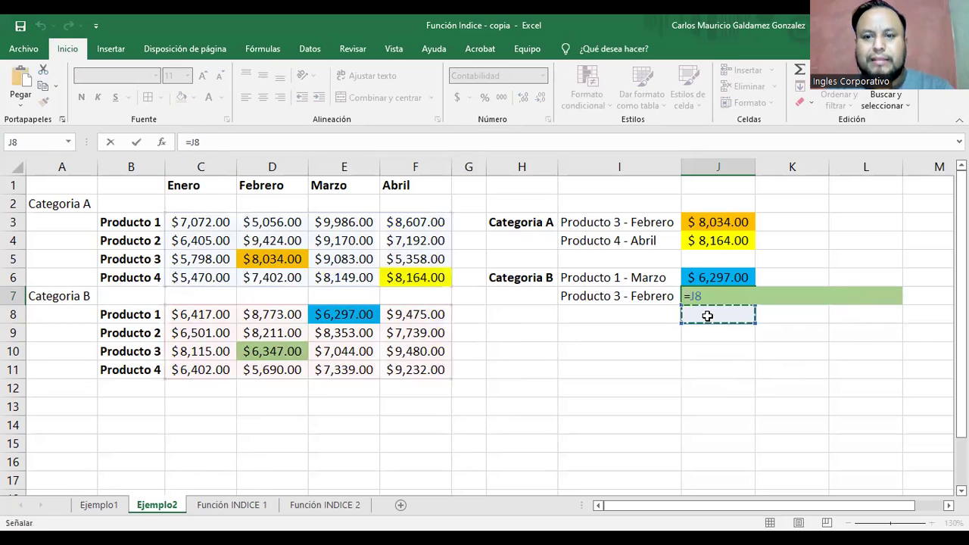
{"action": "key", "text": "Escape"}
{"action": "left_click", "coordinate": [707, 316]}
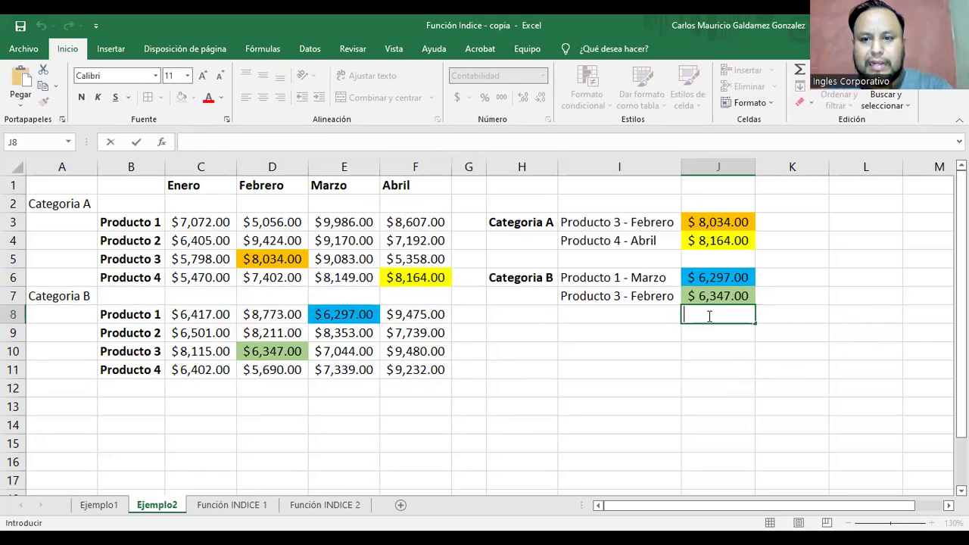
{"action": "key", "text": "ctrl+v"}
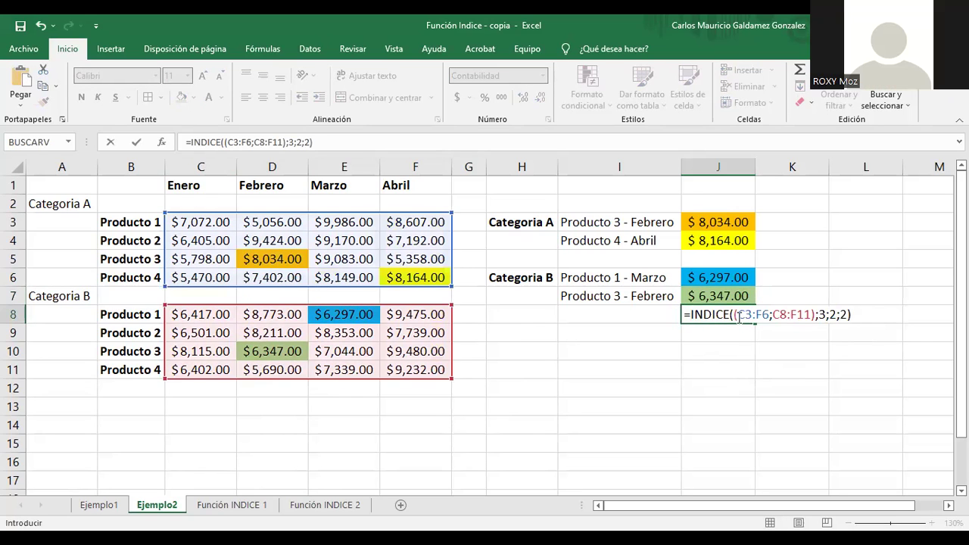
- Remove the inner parentheses around the two ranges in J8 and try to enter =INDICE(C3:F6;C8:F11;3;2;2)
{"action": "left_click", "coordinate": [739, 317]}
{"action": "key", "text": "BackSpace"}
{"action": "key", "text": "Right"}
{"action": "key", "text": "Right"}
{"action": "key", "text": "Right"}
{"action": "key", "text": "Right"}
{"action": "key", "text": "Right"}
{"action": "key", "text": "Right"}
{"action": "key", "text": "Right"}
{"action": "key", "text": "Right"}
{"action": "key", "text": "Right"}
{"action": "key", "text": "BackSpace"}
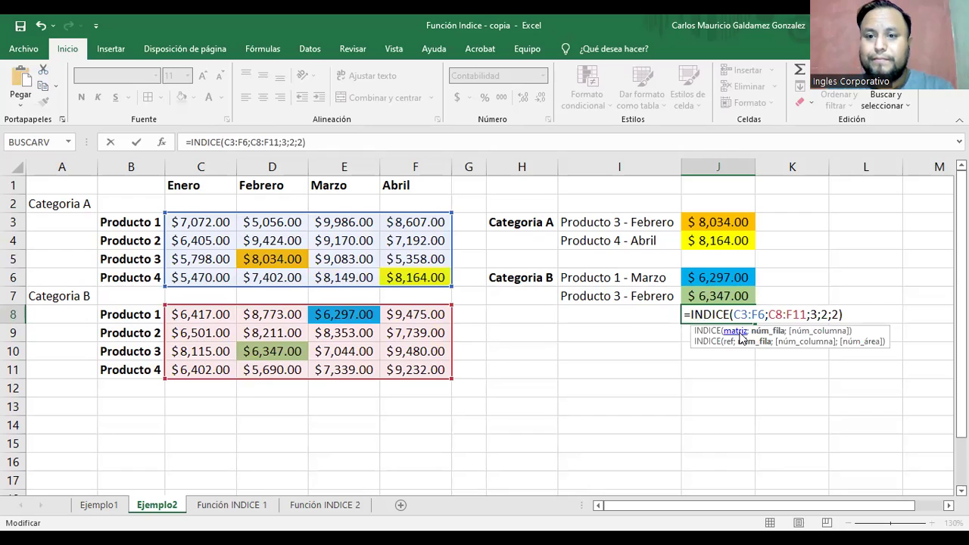
{"action": "key", "text": "Return"}
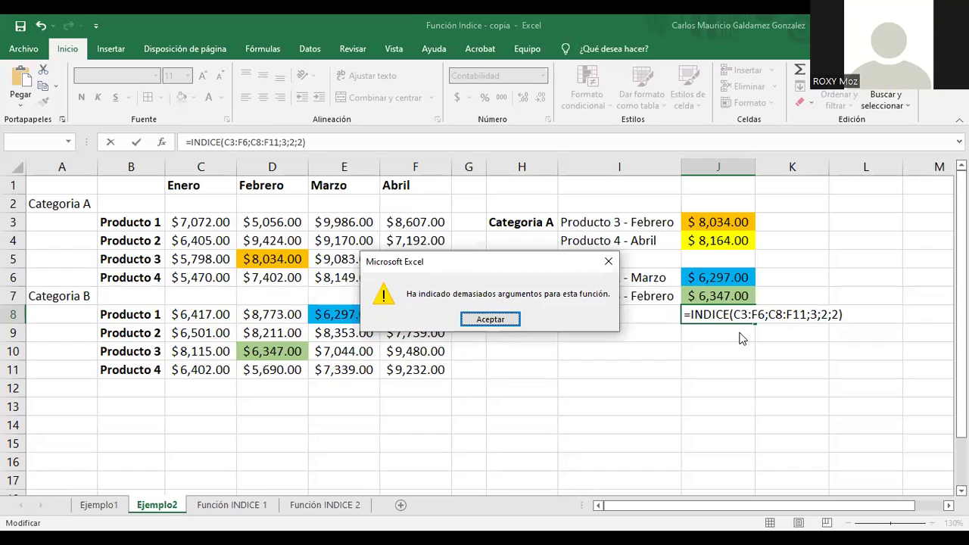
{"action": "key", "text": "Return"}
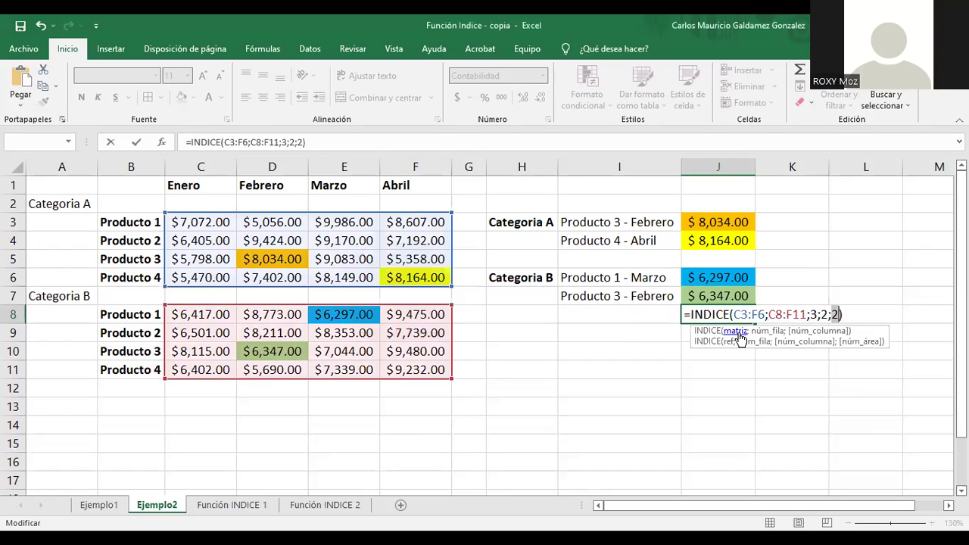
- Drop the last argument so J8 holds =INDICE(C3:F6;C8:F11;3;2), and clear the test formula from the cell
{"action": "key", "text": "BackSpace"}
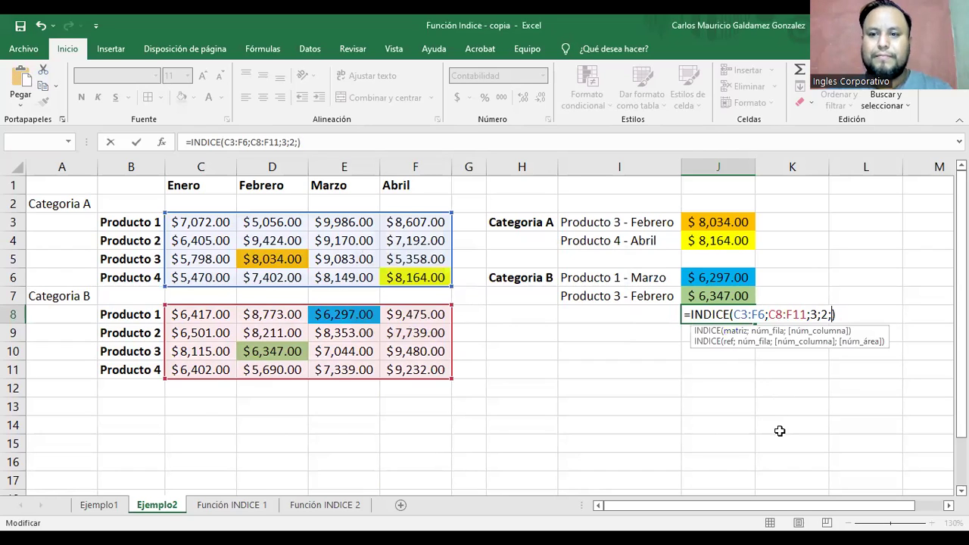
{"action": "key", "text": "BackSpace"}
{"action": "key", "text": "Return"}
{"action": "key", "text": "Up"}
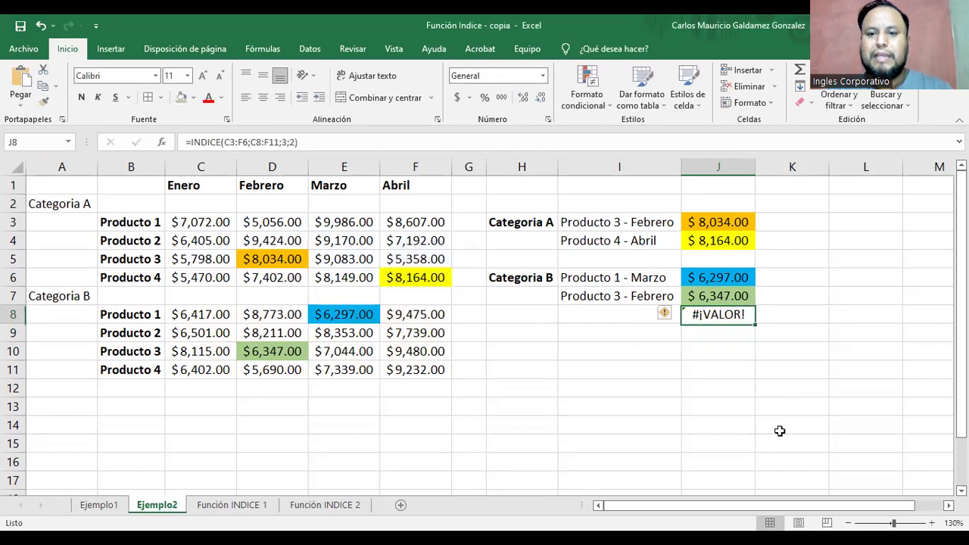
{"action": "key", "text": "Delete"}
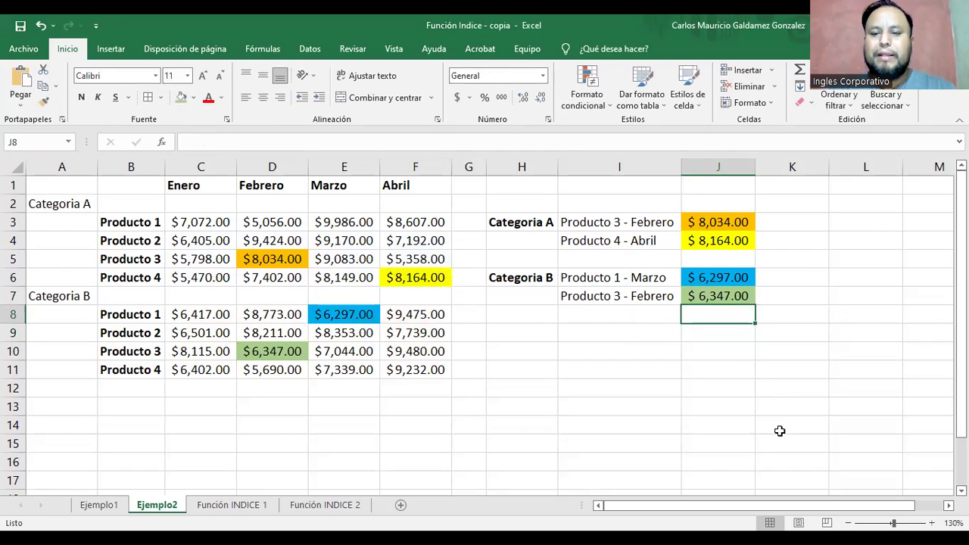
- Examine the parenthesised reference argument (C3:F6;C8:F11) in the J7 formula, leaving the formula as it is
{"action": "key", "text": "Up"}
{"action": "key", "text": "F2"}
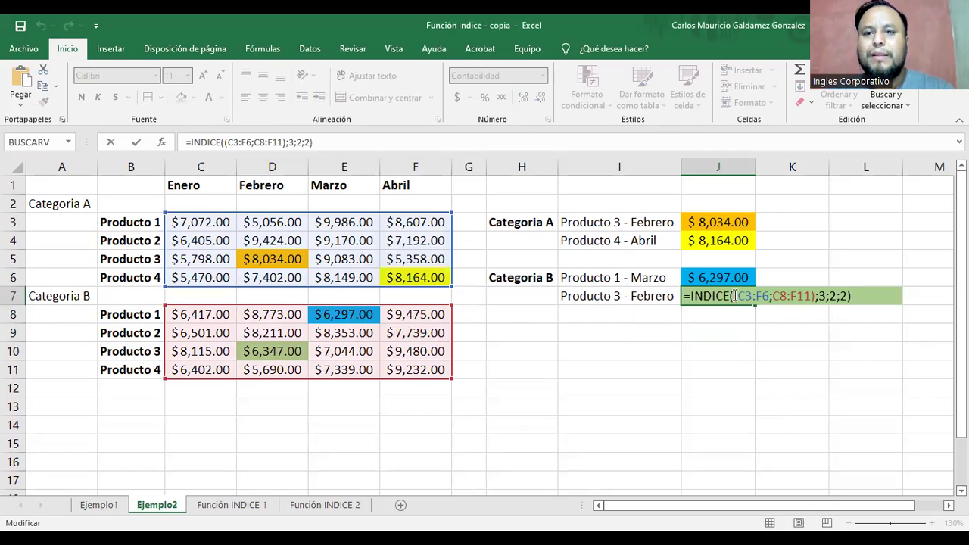
{"action": "left_click", "coordinate": [814, 297]}
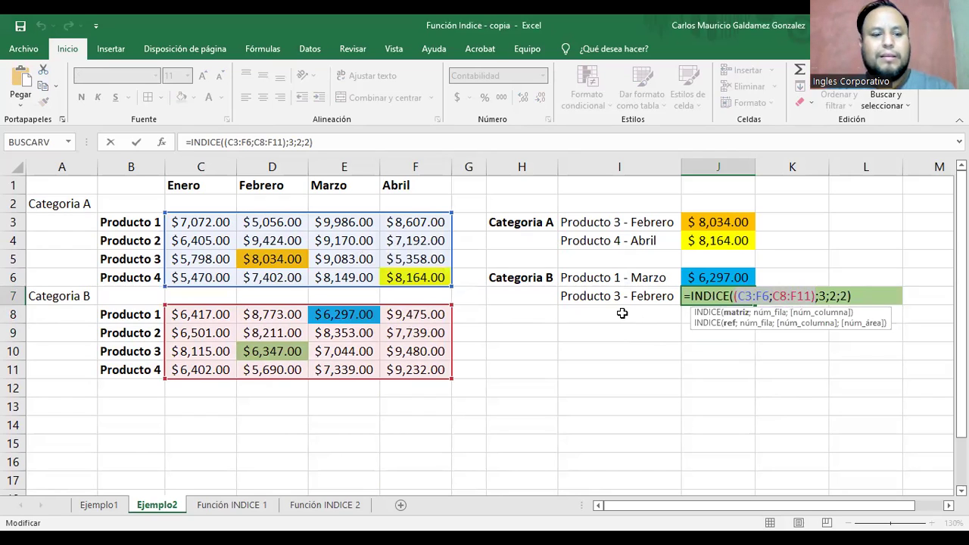
{"action": "left_click", "coordinate": [696, 311]}
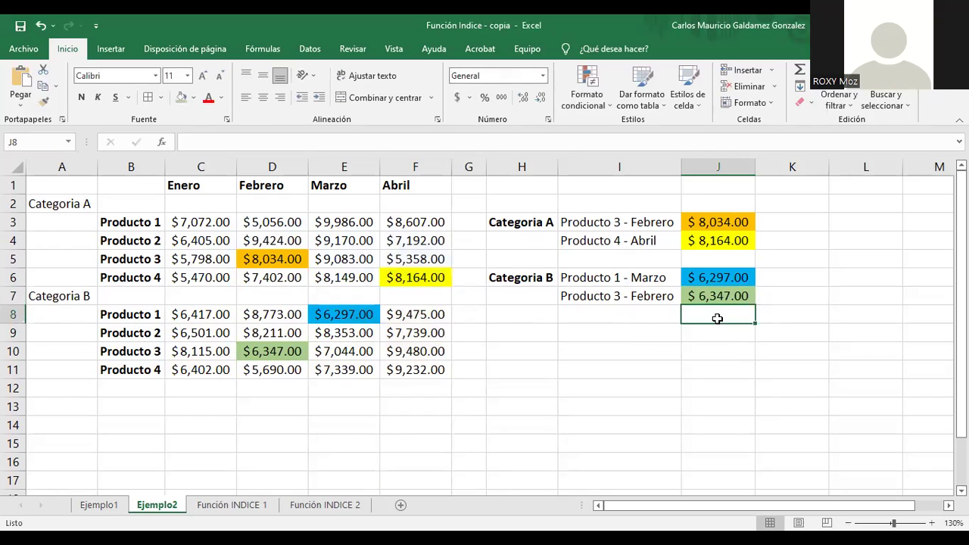